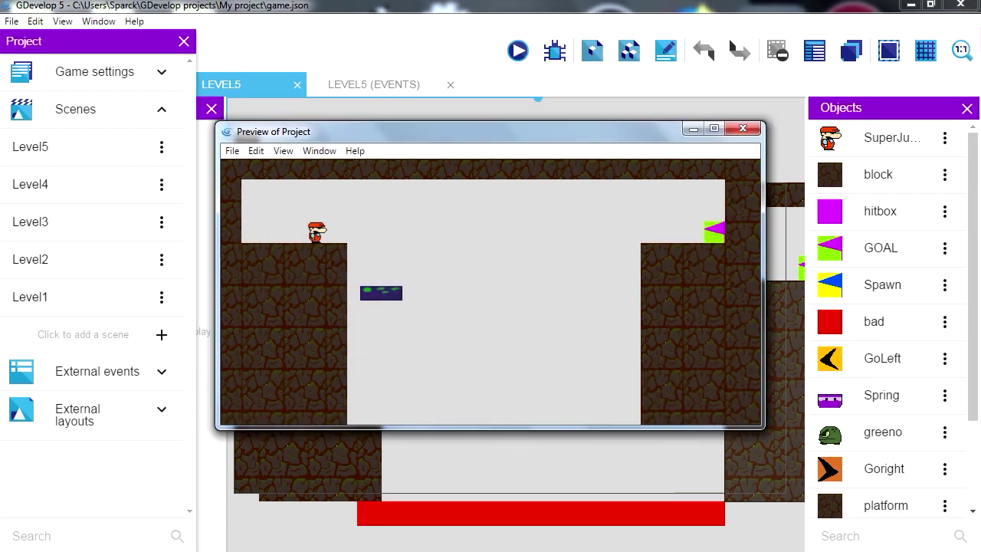
Walk the player left and right in the Level 5 preview, then close the preview
{"action": "key", "text": "Left"}
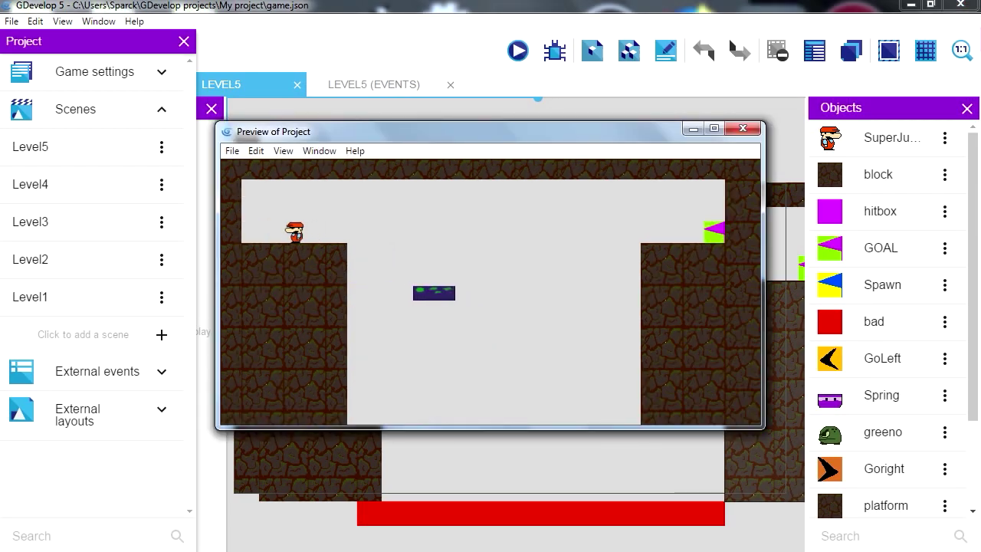
{"action": "key", "text": "Right"}
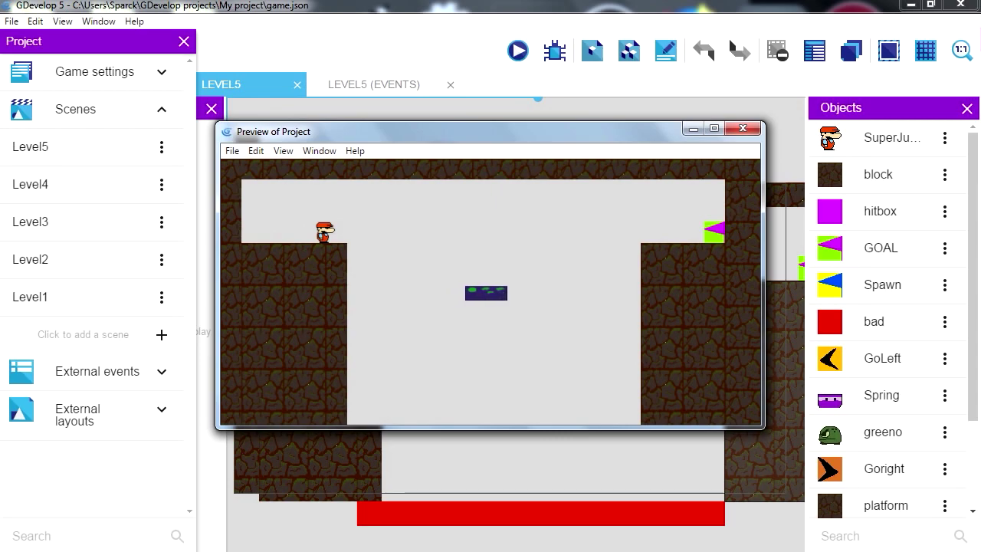
{"action": "key", "text": "Right"}
{"action": "key", "text": "Left"}
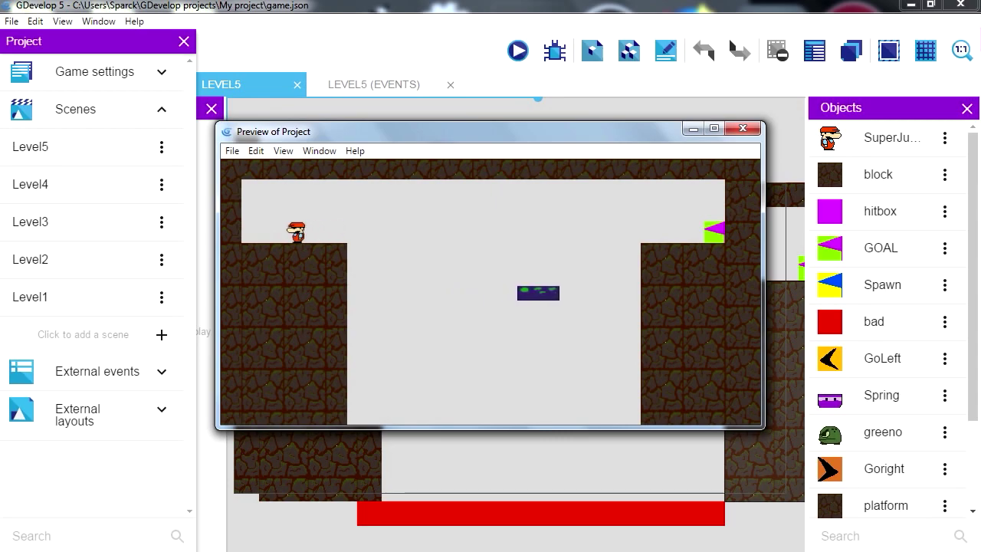
{"action": "key", "text": "Right"}
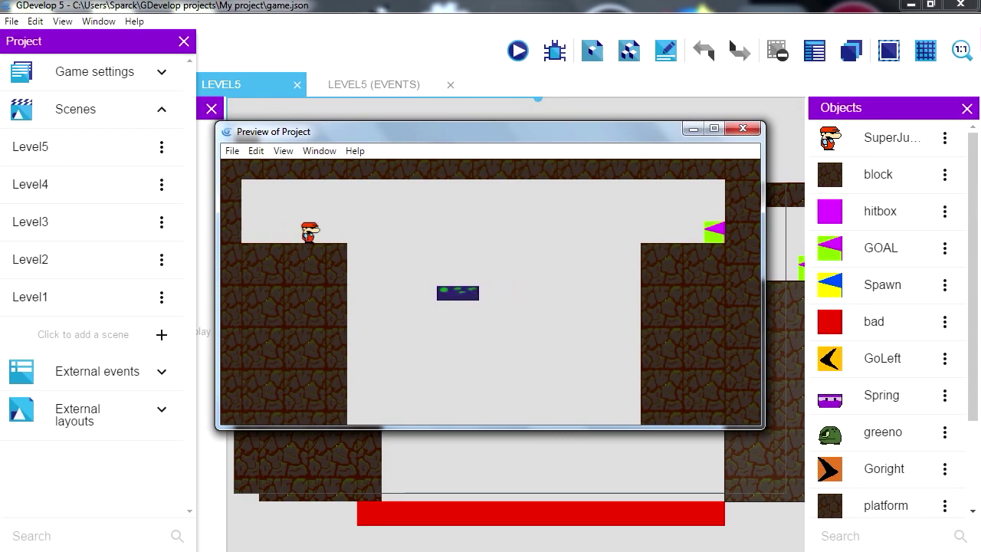
{"action": "key", "text": "Left"}
{"action": "key", "text": "Right"}
{"action": "key", "text": "Right"}
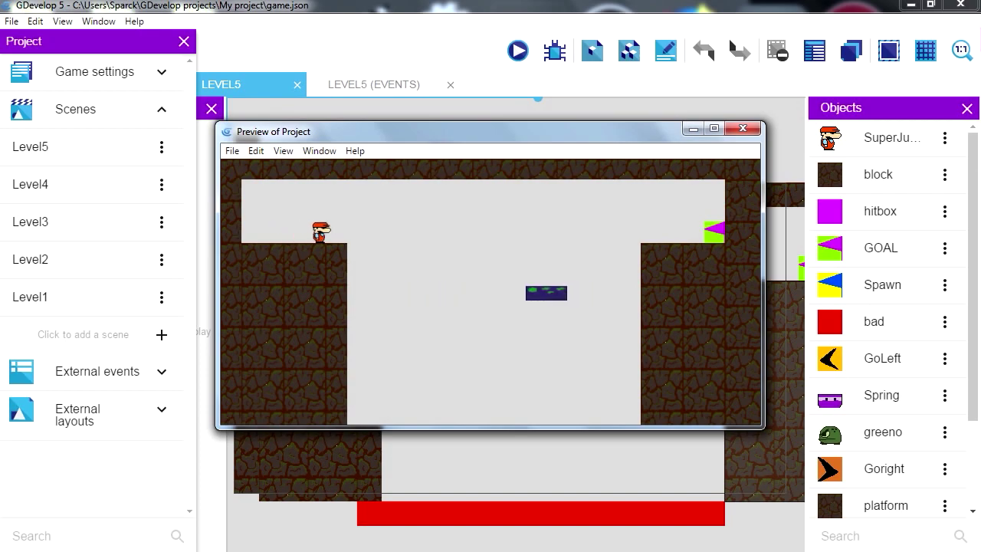
{"action": "key", "text": "Left"}
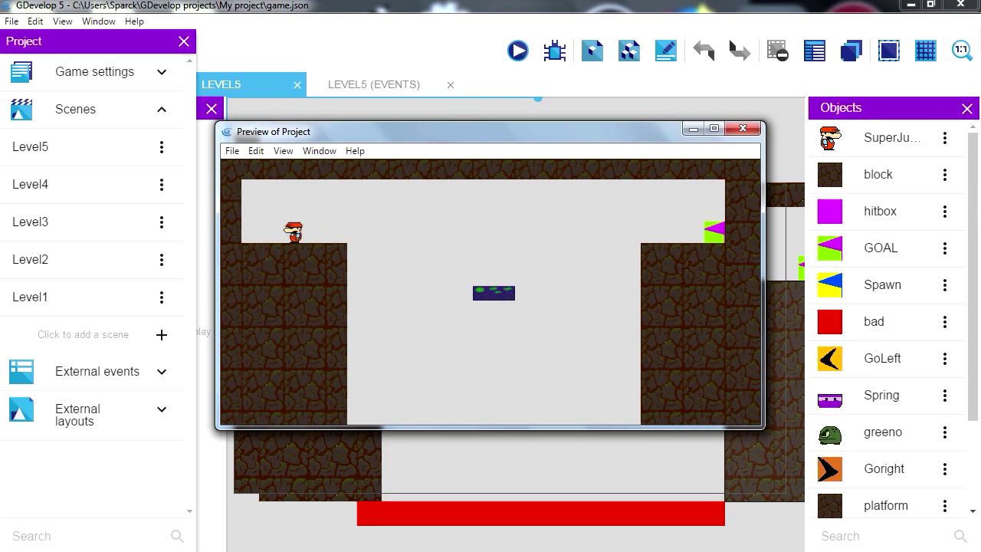
{"action": "key", "text": "Right"}
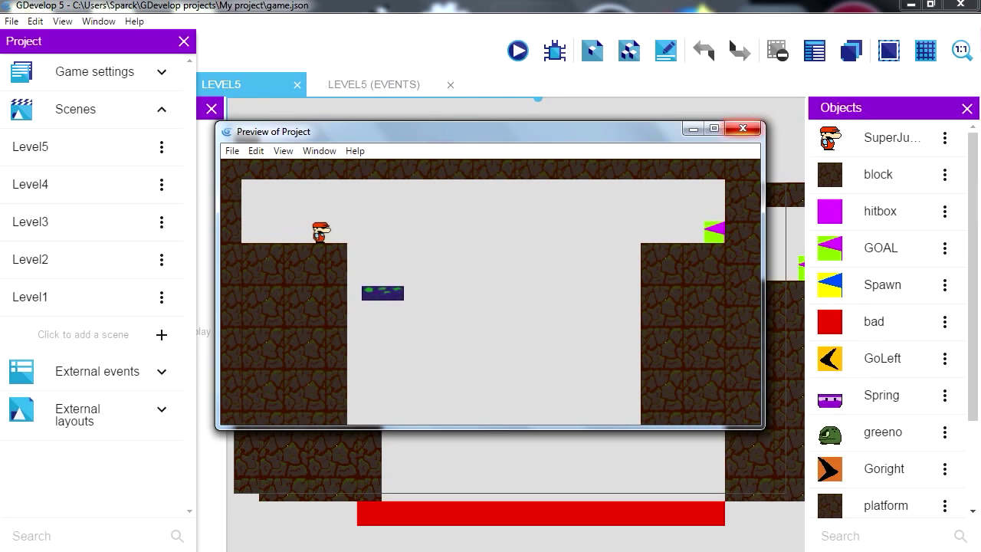
{"action": "key", "text": "alt+F4"}
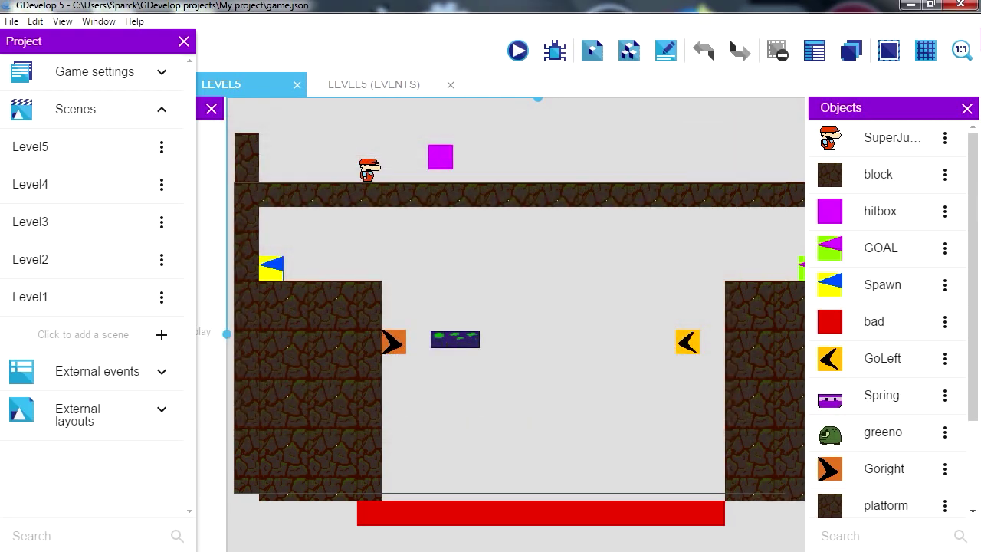
Select the moving platform instance and hide the Project panel to see its properties
{"action": "left_click", "coordinate": [455, 341]}
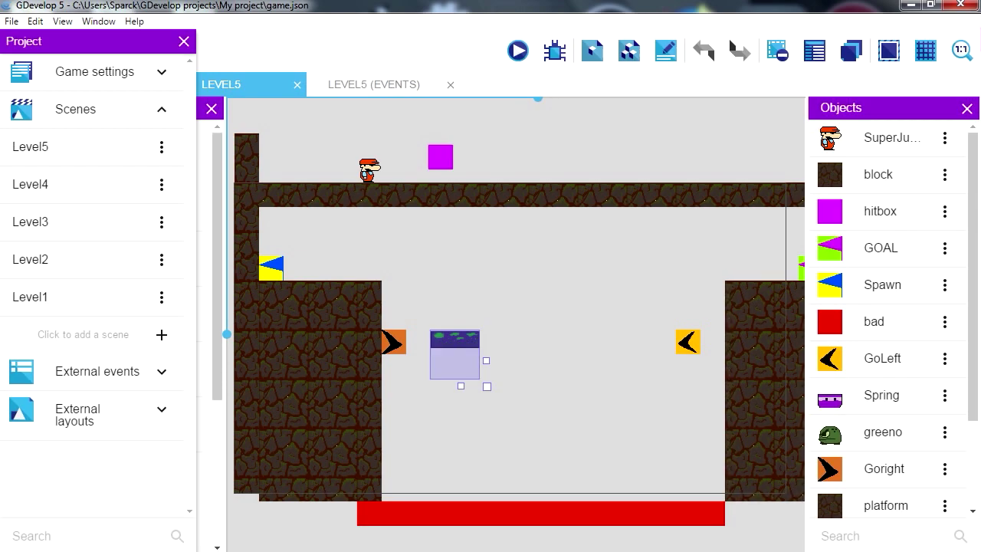
{"action": "left_click", "coordinate": [184, 41]}
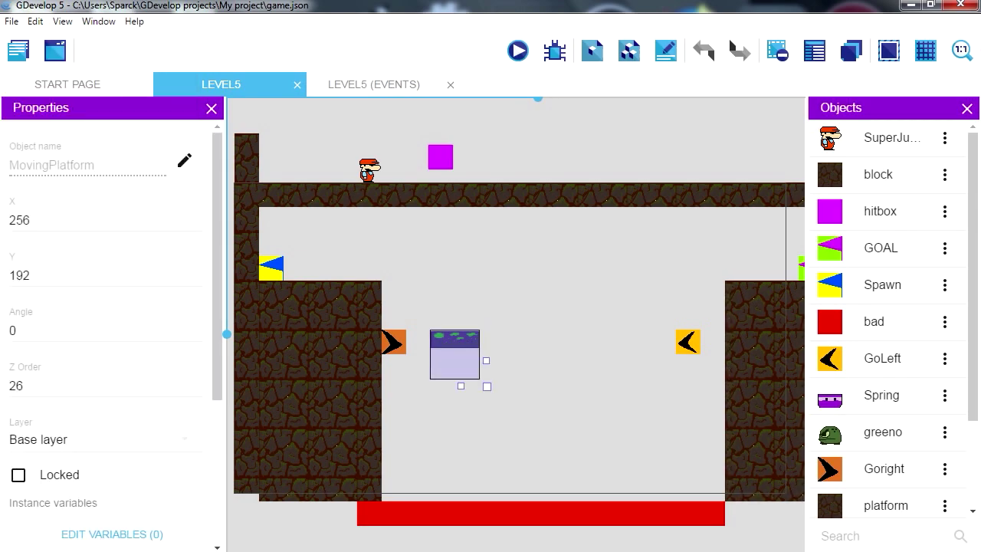
{"action": "middle_click_drag", "start_coordinate": [536, 307], "coordinate": [462, 355]}
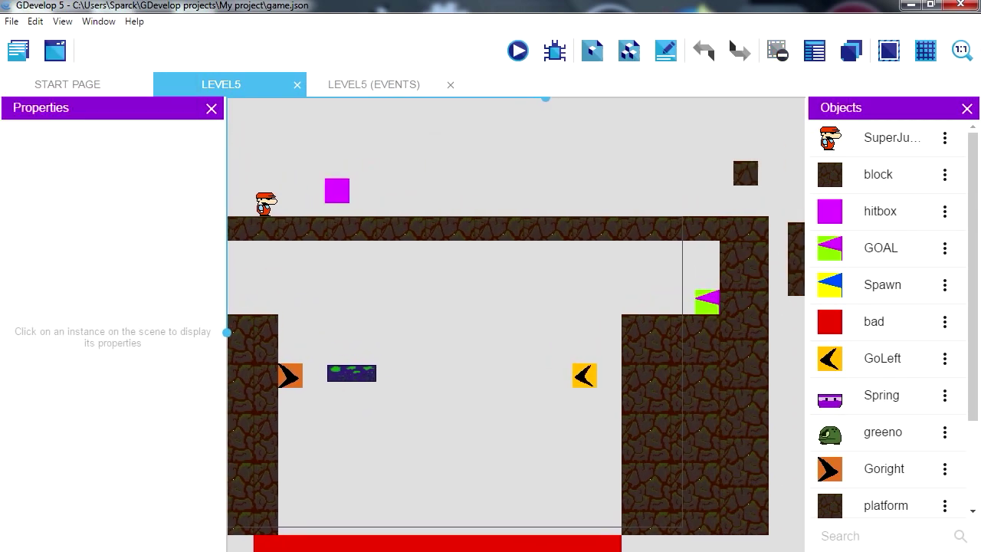
Place a greeno enemy from the Objects list onto the lower ledge
{"action": "left_click", "coordinate": [881, 431]}
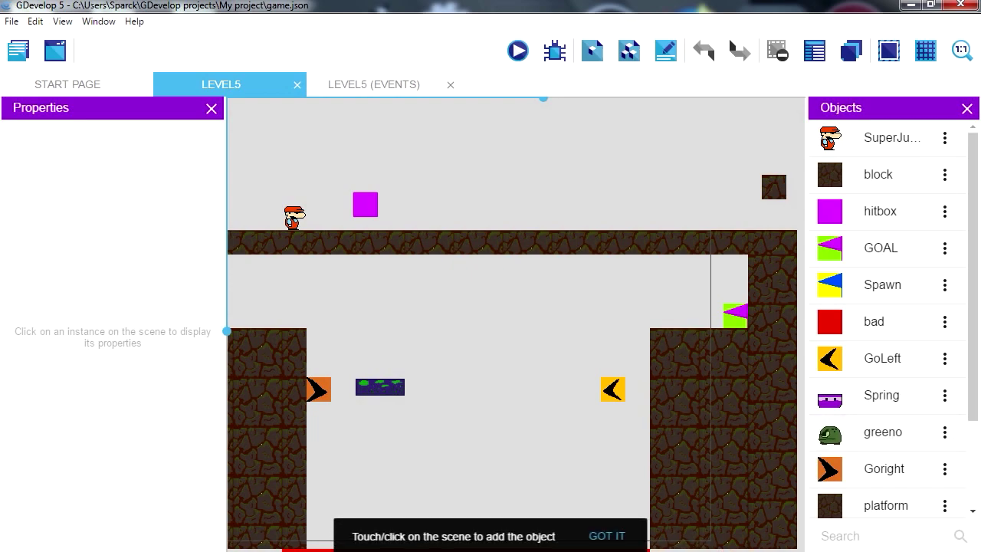
{"action": "left_click", "coordinate": [407, 338]}
{"action": "left_click_drag", "start_coordinate": [416, 344], "coordinate": [407, 304]}
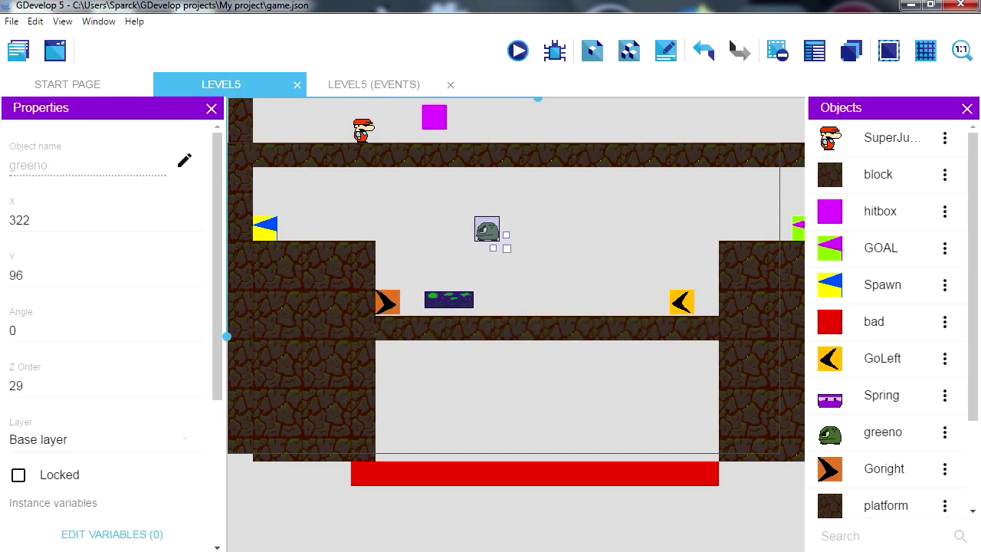
{"action": "left_click_drag", "start_coordinate": [487, 229], "coordinate": [577, 304]}
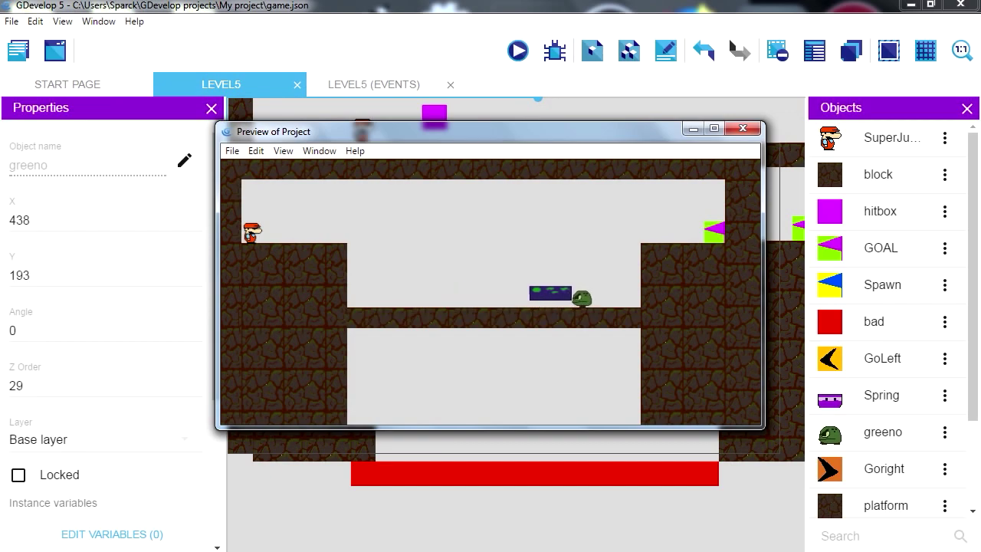
Close the preview and raise the moving platform higher in the scene
{"action": "left_click", "coordinate": [742, 128]}
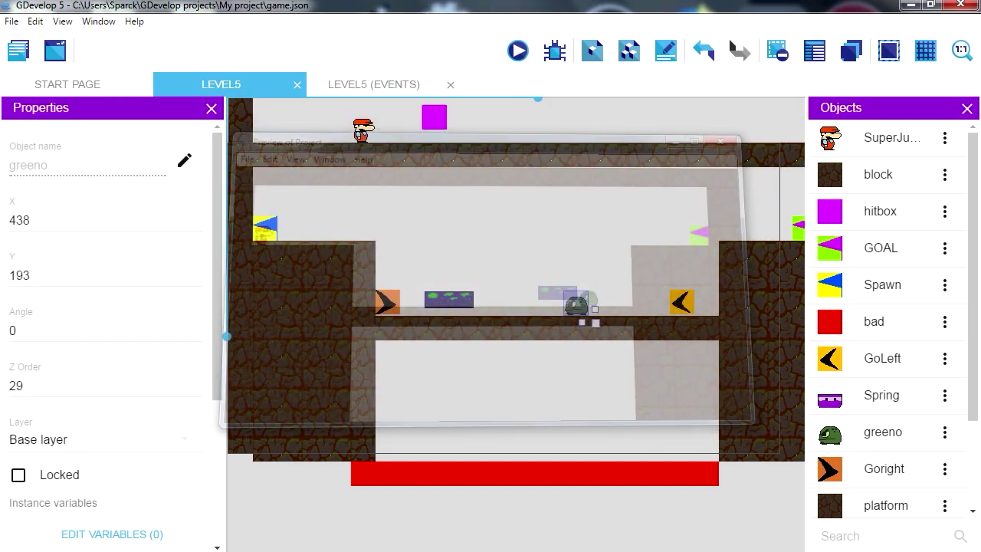
{"action": "left_click", "coordinate": [449, 315]}
{"action": "left_click_drag", "start_coordinate": [448, 314], "coordinate": [464, 266]}
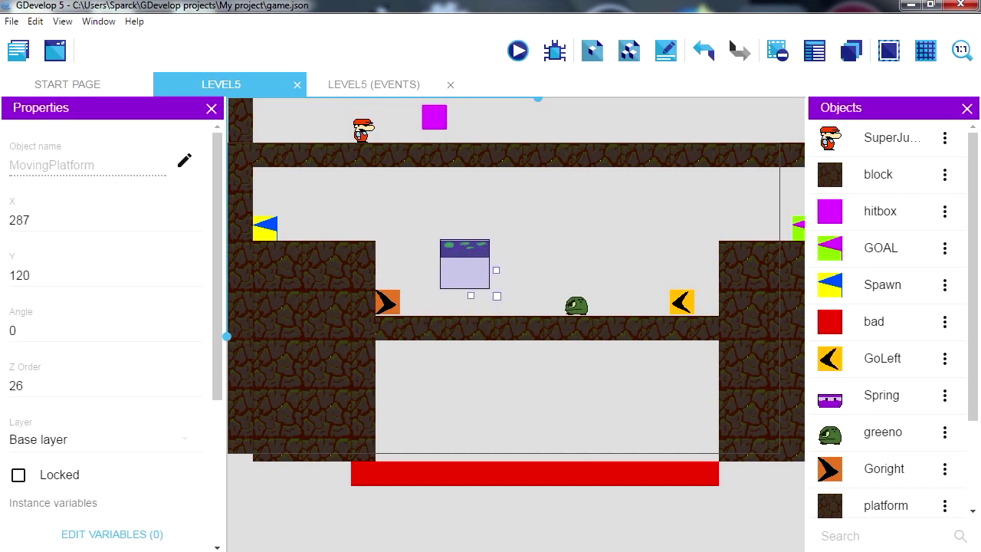
Stretch Goright and GoLeft into tall posts and move GoLeft nearer the centre
{"action": "left_click", "coordinate": [387, 303]}
{"action": "left_click_drag", "start_coordinate": [407, 322], "coordinate": [396, 316]}
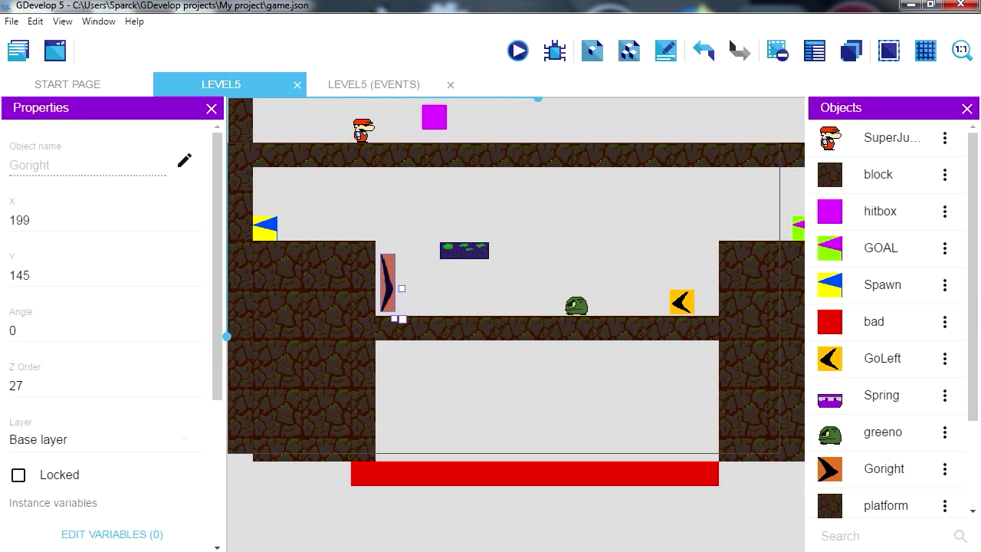
{"action": "left_click", "coordinate": [681, 302]}
{"action": "left_click_drag", "start_coordinate": [701, 322], "coordinate": [678, 322]}
{"action": "left_click_drag", "start_coordinate": [667, 285], "coordinate": [611, 282]}
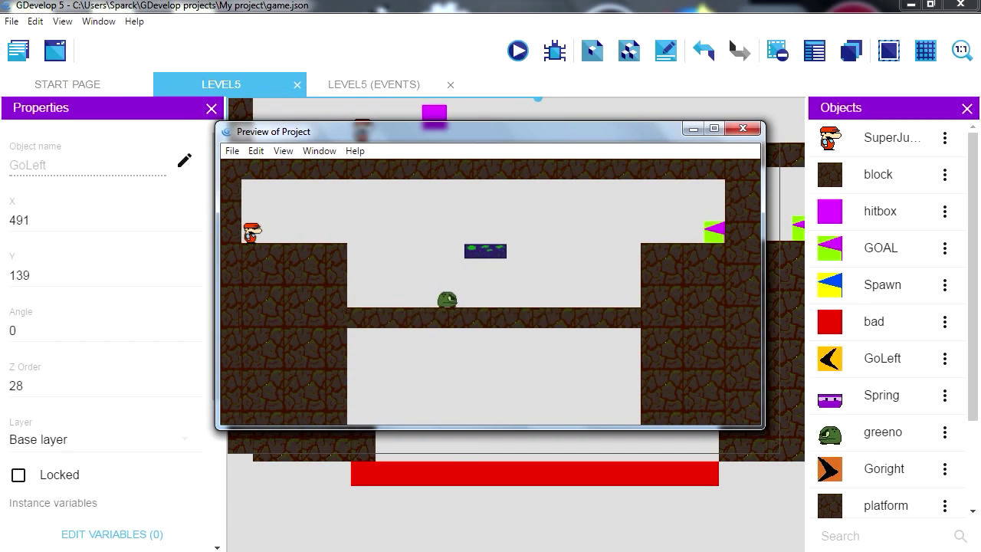
Close the preview and delete the moving platform instance
{"action": "left_click", "coordinate": [742, 128]}
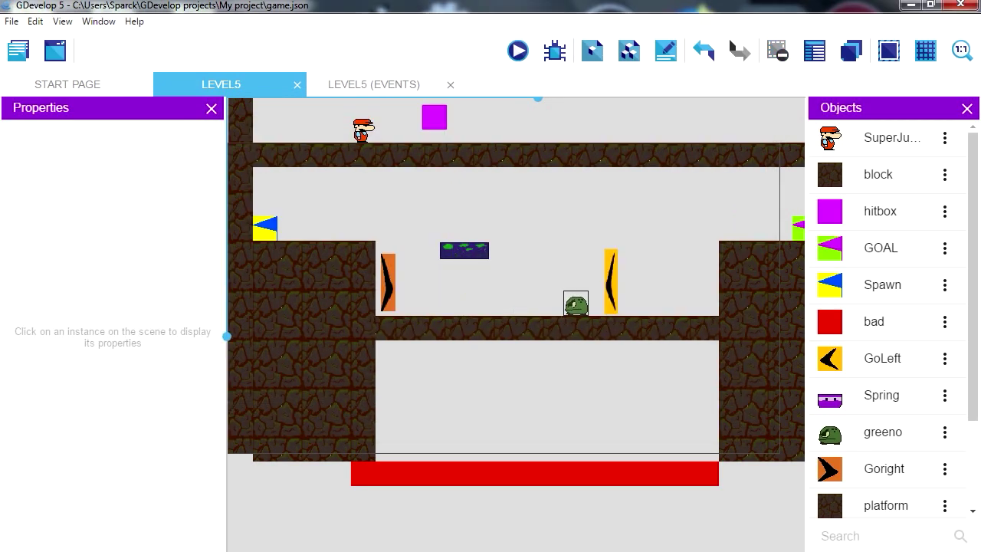
{"action": "left_click", "coordinate": [576, 303]}
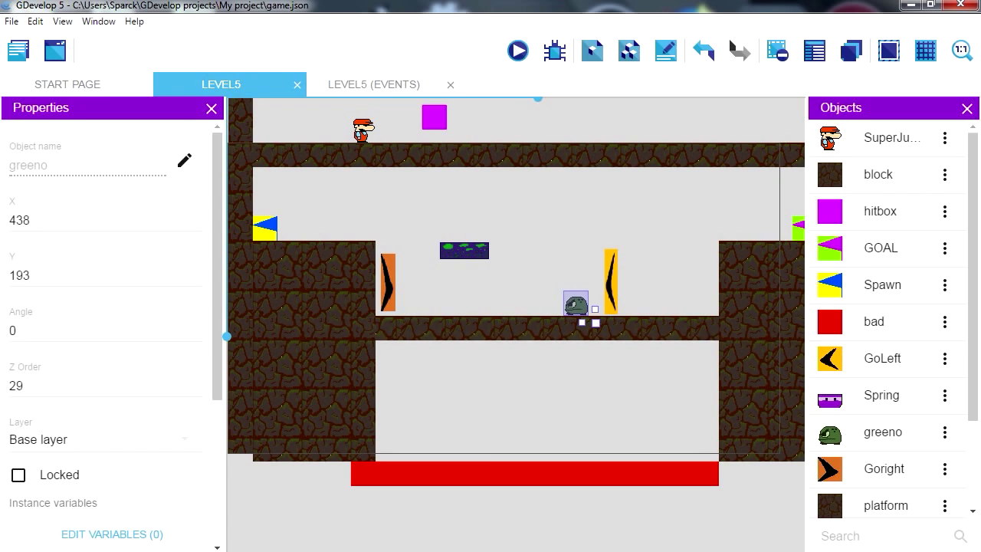
{"action": "left_click", "coordinate": [463, 251]}
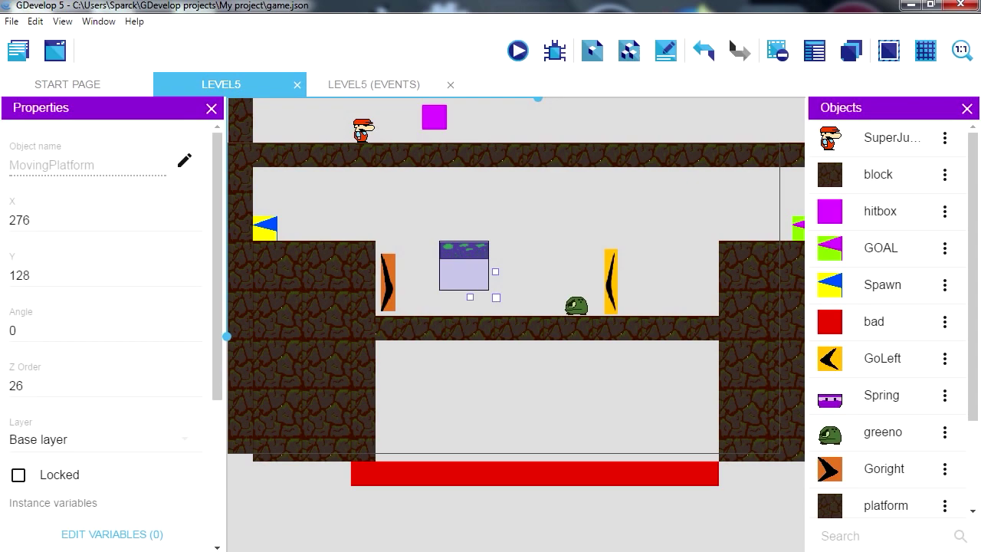
{"action": "key", "text": "Delete"}
Create a new Sprite object with an empty animation and open it in Piskel
{"action": "right_click", "coordinate": [468, 248]}
{"action": "key", "text": "Escape"}
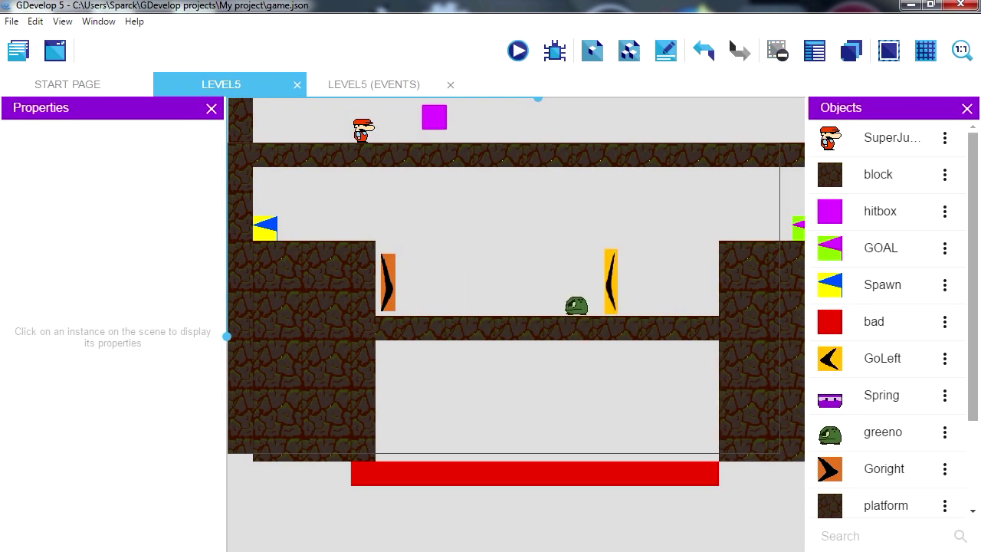
{"action": "scroll", "coordinate": [889, 383], "scroll_direction": "down", "scroll_amount": 3}
{"action": "left_click", "coordinate": [889, 502]}
{"action": "left_click", "coordinate": [265, 173]}
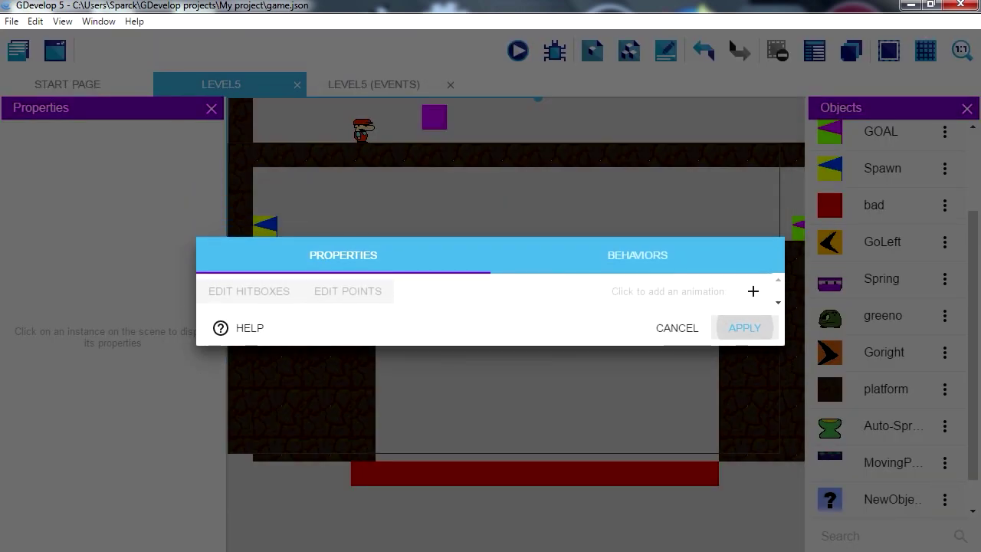
{"action": "left_click", "coordinate": [753, 292]}
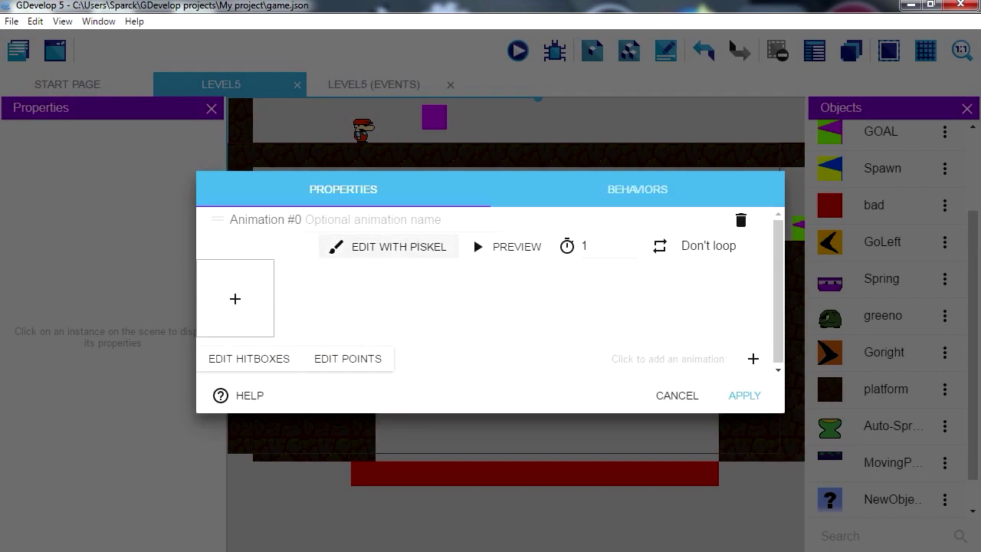
{"action": "left_click", "coordinate": [388, 246]}
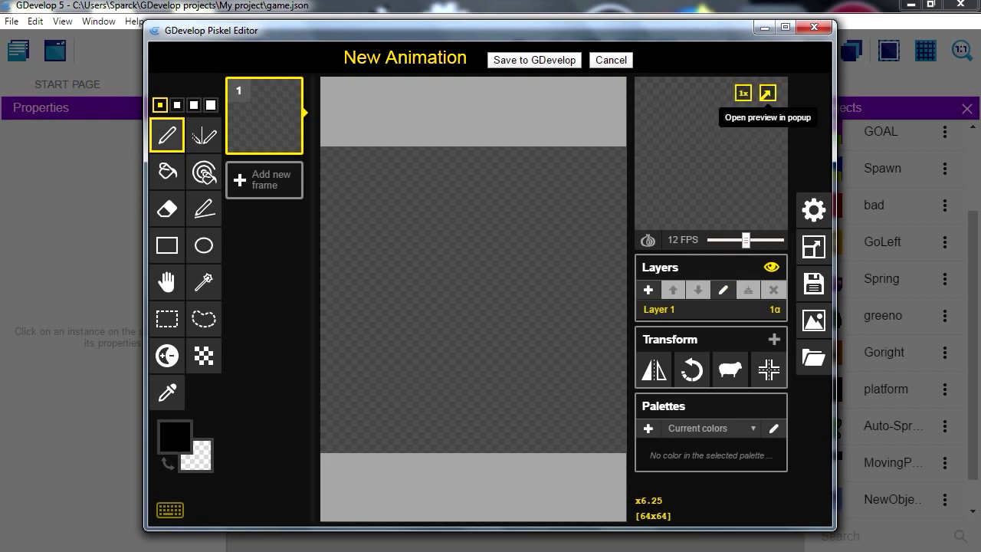
Resize the Piskel canvas to 32 × 10 pixels with aspect ratio unlocked
{"action": "left_click", "coordinate": [814, 246]}
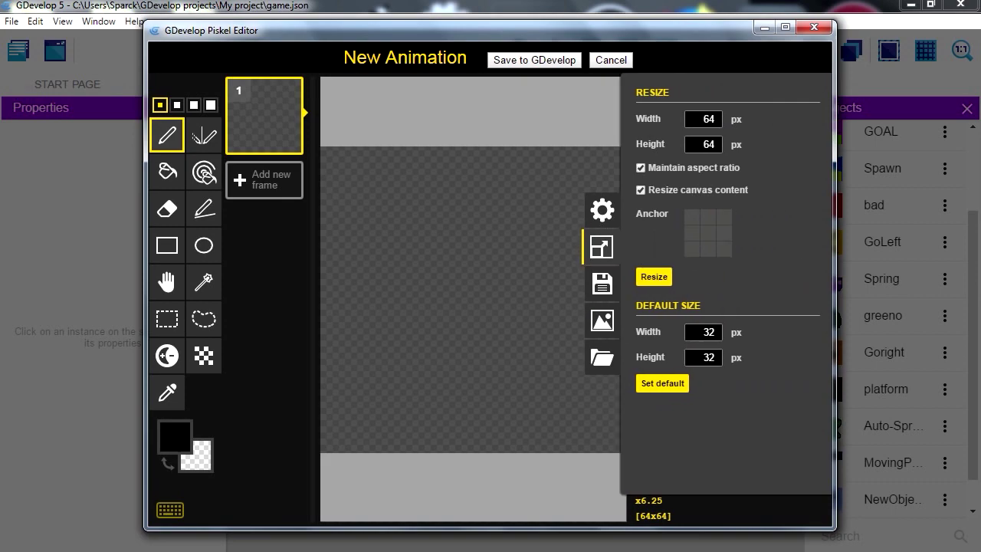
{"action": "type", "text": "32"}
{"action": "left_click", "coordinate": [640, 167]}
{"action": "key", "text": "shift+Tab"}
{"action": "key", "text": "shift+Tab"}
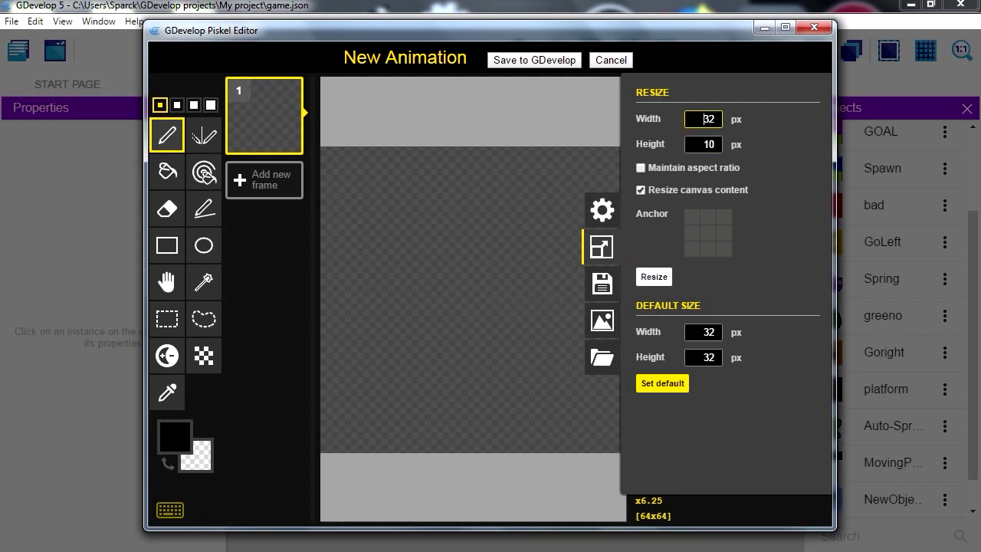
{"action": "left_click", "coordinate": [654, 277]}
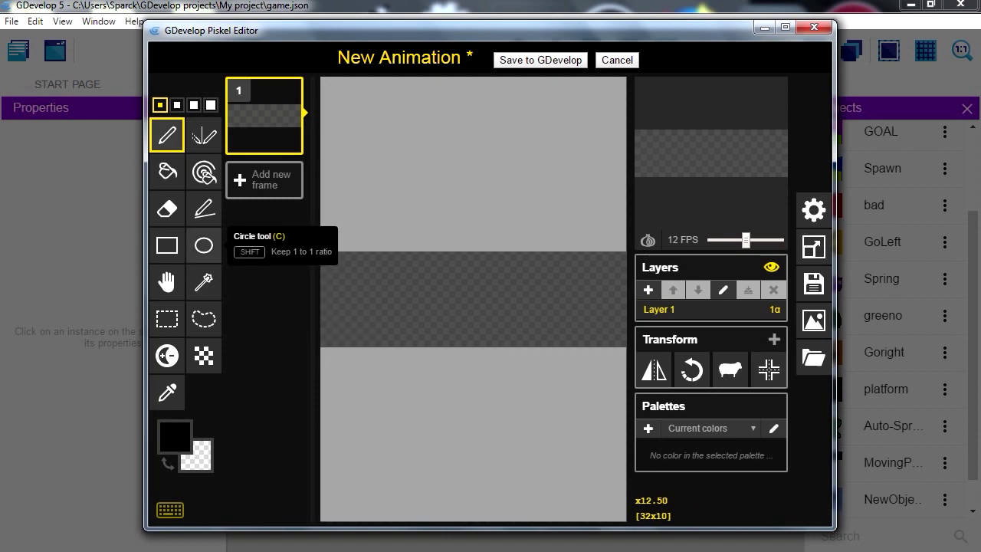
Fill the whole canvas with green using the Paint bucket
{"action": "left_click", "coordinate": [167, 172]}
{"action": "left_click", "coordinate": [175, 436]}
{"action": "left_click_drag", "start_coordinate": [295, 335], "coordinate": [282, 322]}
{"action": "left_click", "coordinate": [382, 305]}
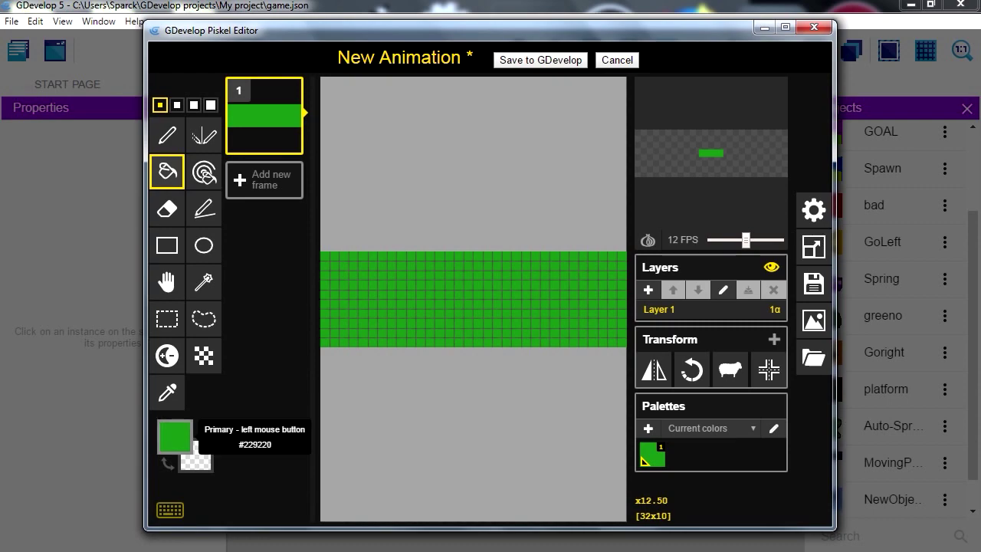
Paint the lower half of the strip dark olive with the Pen
{"action": "left_click", "coordinate": [175, 436]}
{"action": "left_click_drag", "start_coordinate": [344, 313], "coordinate": [344, 292]}
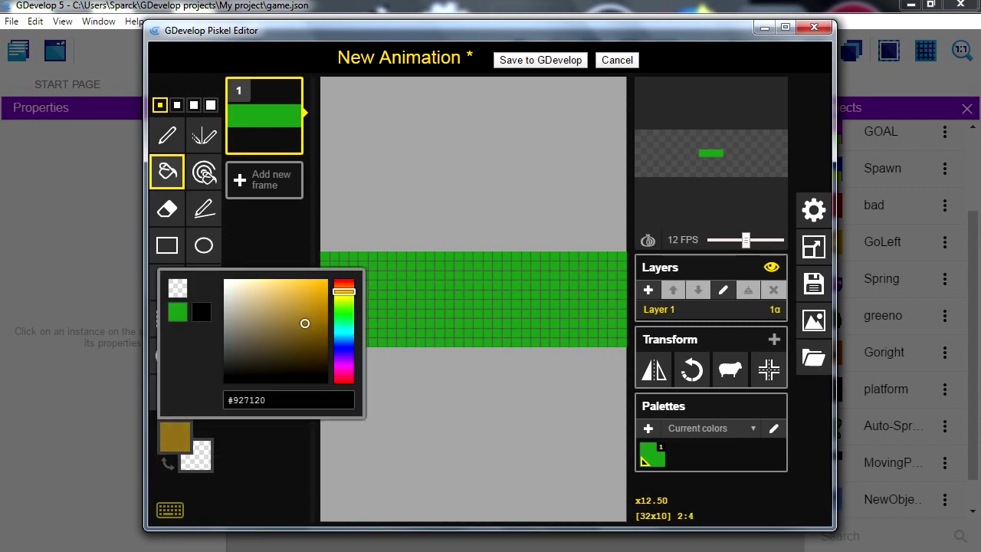
{"action": "mouse_move", "coordinate": [304, 324]}
{"action": "left_mouse_down"}
{"action": "mouse_move", "coordinate": [319, 298]}
{"action": "mouse_move", "coordinate": [315, 334]}
{"action": "left_mouse_up"}
{"action": "left_click_drag", "start_coordinate": [344, 292], "coordinate": [344, 295]}
{"action": "left_click_drag", "start_coordinate": [314, 334], "coordinate": [303, 352]}
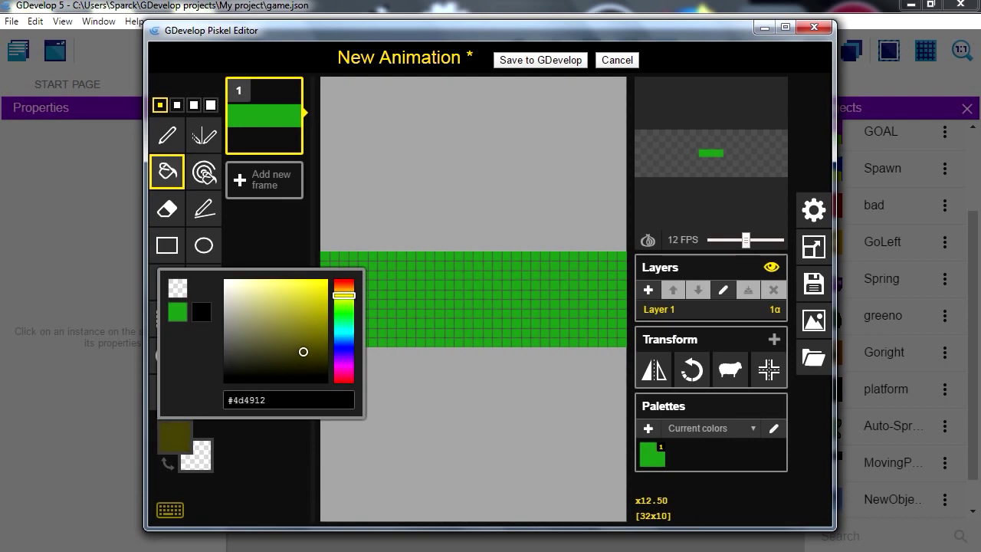
{"action": "left_click", "coordinate": [411, 315]}
{"action": "key", "text": "ctrl+z"}
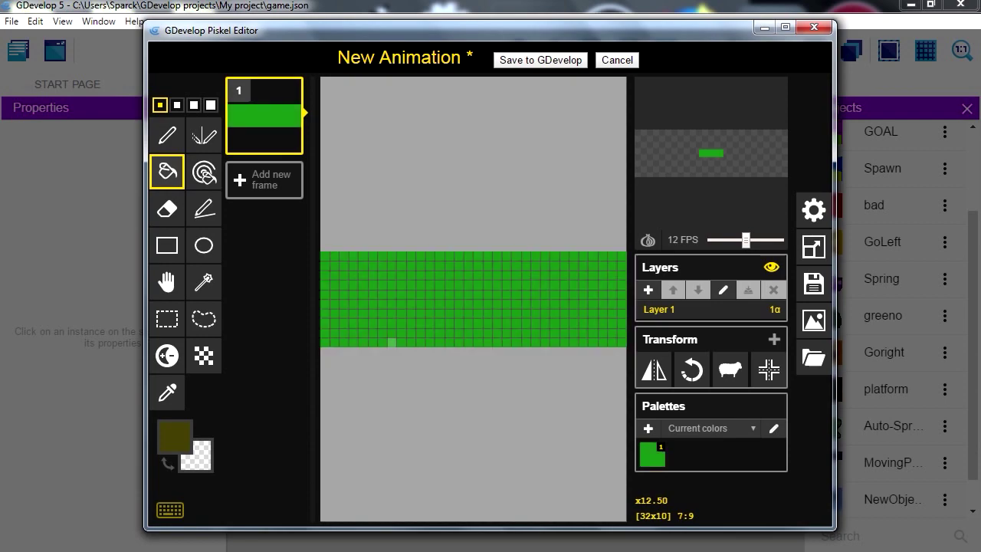
{"action": "left_click", "coordinate": [167, 135]}
{"action": "mouse_move", "coordinate": [337, 304]}
{"action": "left_mouse_down"}
{"action": "mouse_move", "coordinate": [454, 342]}
{"action": "mouse_move", "coordinate": [589, 351]}
{"action": "mouse_move", "coordinate": [582, 319]}
{"action": "mouse_move", "coordinate": [617, 314]}
{"action": "mouse_move", "coordinate": [488, 313]}
{"action": "mouse_move", "coordinate": [434, 333]}
{"action": "mouse_move", "coordinate": [325, 314]}
{"action": "mouse_move", "coordinate": [363, 342]}
{"action": "mouse_move", "coordinate": [459, 333]}
{"action": "mouse_move", "coordinate": [497, 343]}
{"action": "mouse_move", "coordinate": [632, 342]}
{"action": "mouse_move", "coordinate": [488, 342]}
{"action": "left_mouse_up"}
Add near-black speckles across the dirt band
{"action": "left_click", "coordinate": [174, 437]}
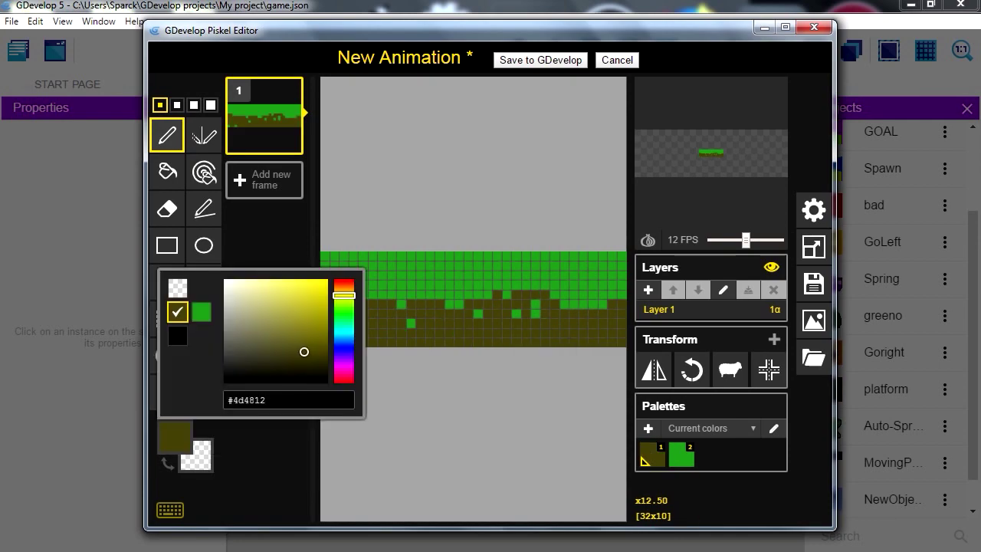
{"action": "left_click_drag", "start_coordinate": [302, 350], "coordinate": [286, 369]}
{"action": "left_click", "coordinate": [517, 332]}
{"action": "left_click", "coordinate": [555, 323]}
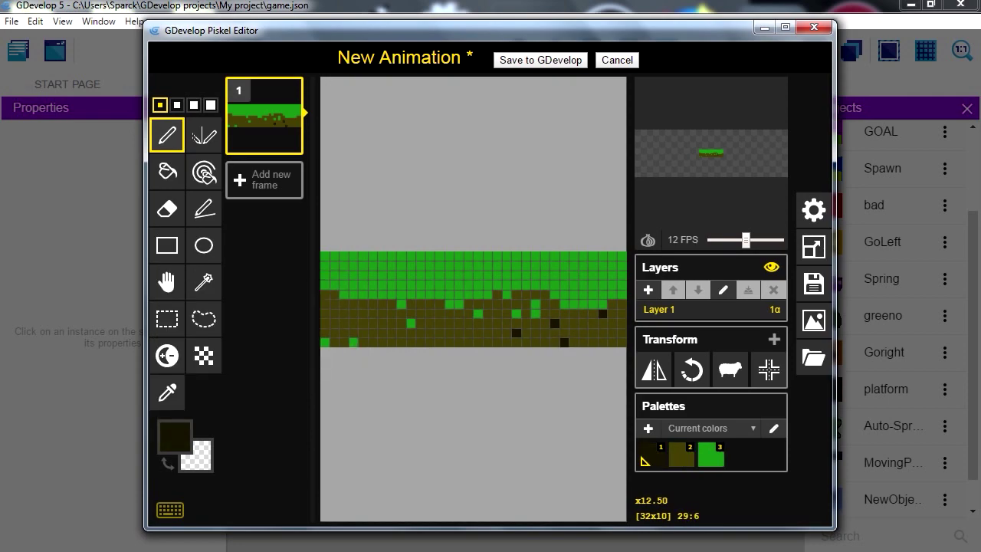
{"action": "left_click", "coordinate": [421, 341]}
{"action": "left_click_drag", "start_coordinate": [401, 333], "coordinate": [402, 324]}
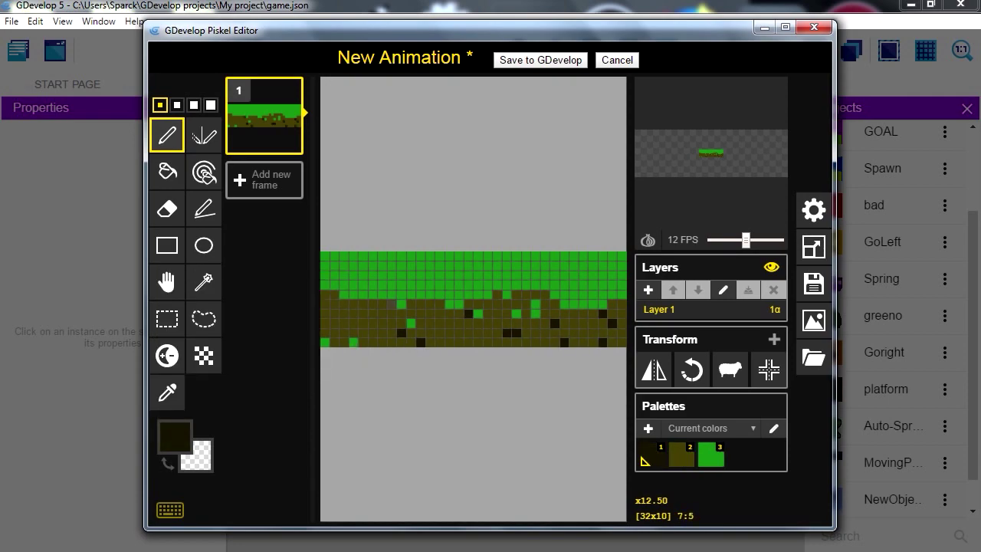
{"action": "left_click", "coordinate": [392, 304]}
{"action": "left_click", "coordinate": [359, 328]}
{"action": "left_click_drag", "start_coordinate": [344, 305], "coordinate": [325, 294]}
{"action": "left_click", "coordinate": [607, 294]}
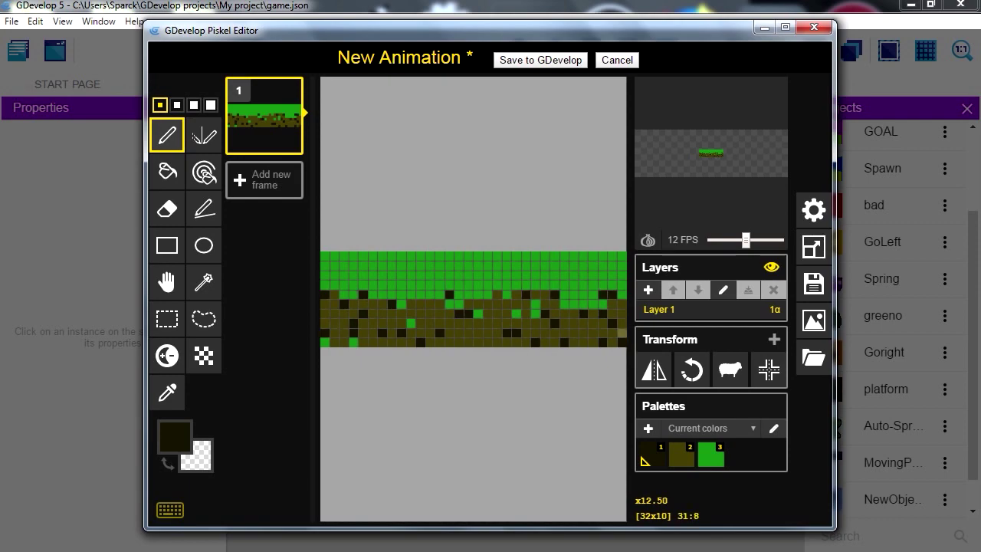
Bucket-fill the olive dirt area with brown
{"action": "left_click", "coordinate": [175, 436]}
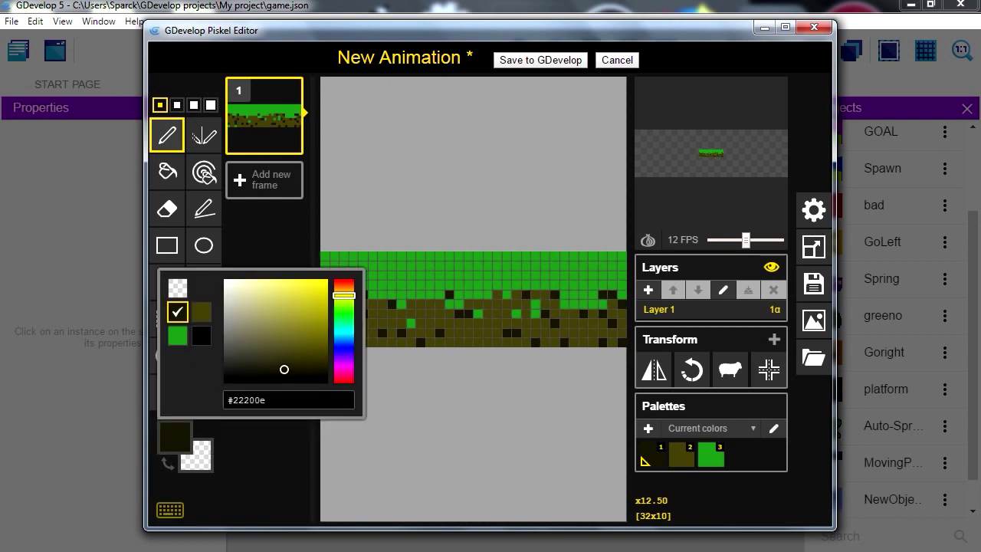
{"action": "left_click_drag", "start_coordinate": [283, 370], "coordinate": [296, 329]}
{"action": "left_click_drag", "start_coordinate": [344, 295], "coordinate": [344, 289]}
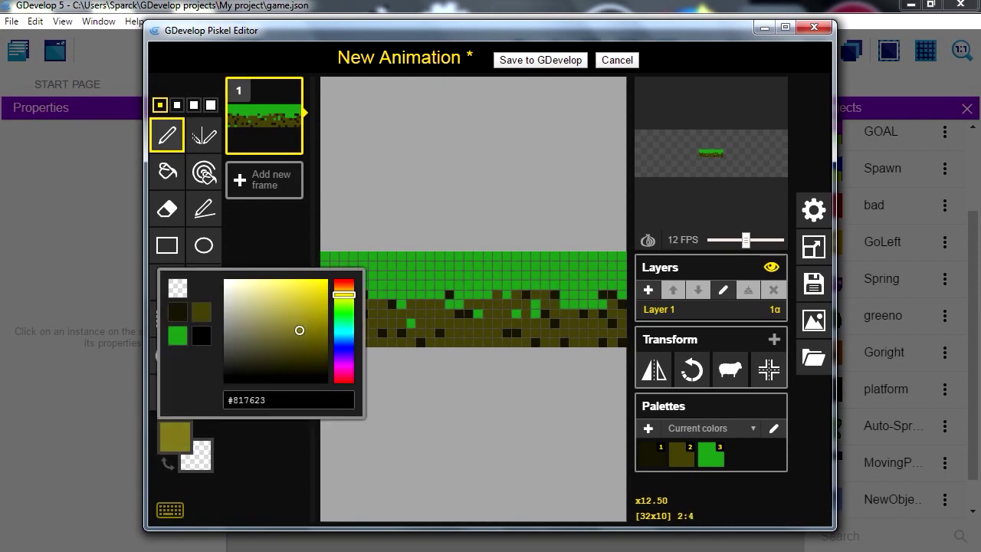
{"action": "left_click", "coordinate": [308, 322]}
{"action": "left_click", "coordinate": [167, 172]}
{"action": "left_click", "coordinate": [450, 323]}
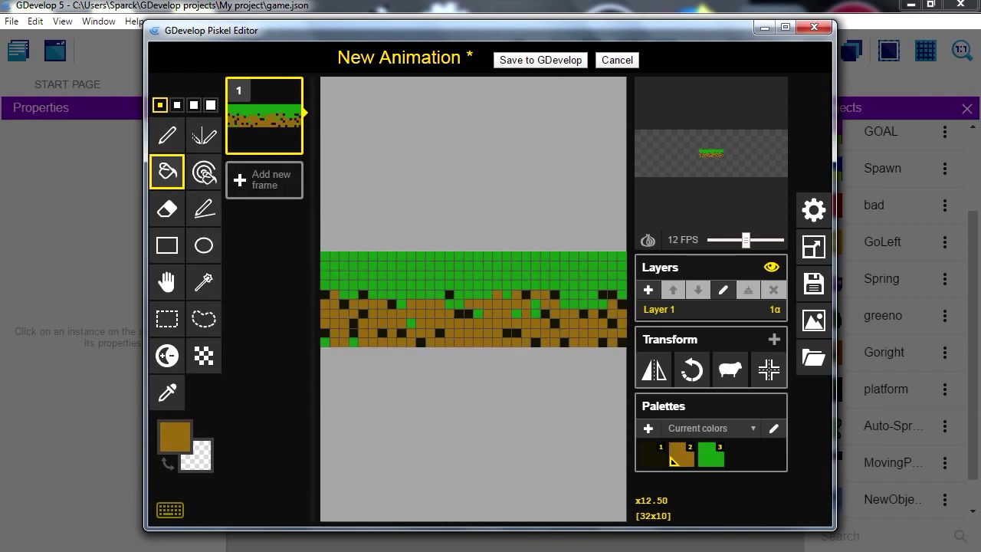
Add darker green pixels to the grass band
{"action": "left_click", "coordinate": [175, 437]}
{"action": "left_click_drag", "start_coordinate": [345, 295], "coordinate": [320, 328]}
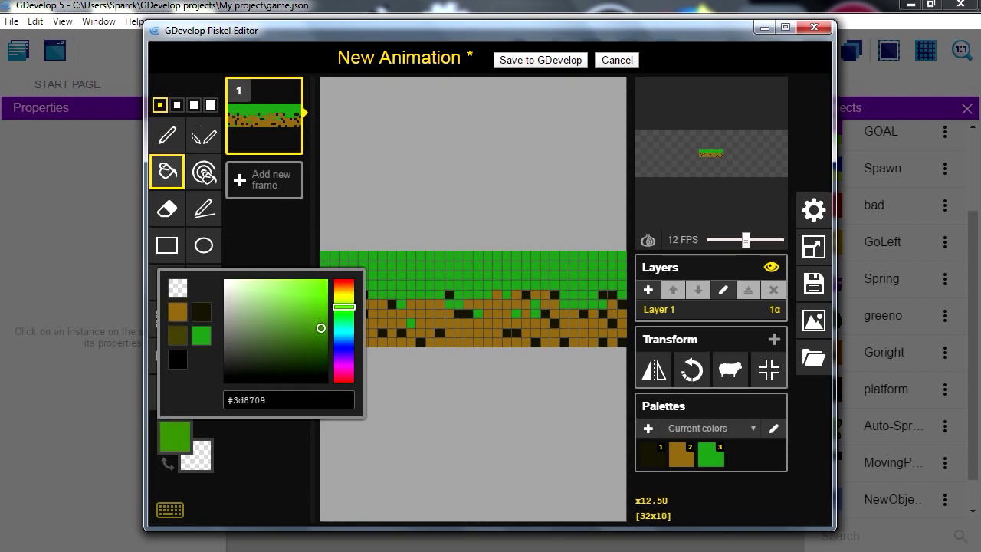
{"action": "left_click", "coordinate": [167, 136]}
{"action": "left_click", "coordinate": [392, 266]}
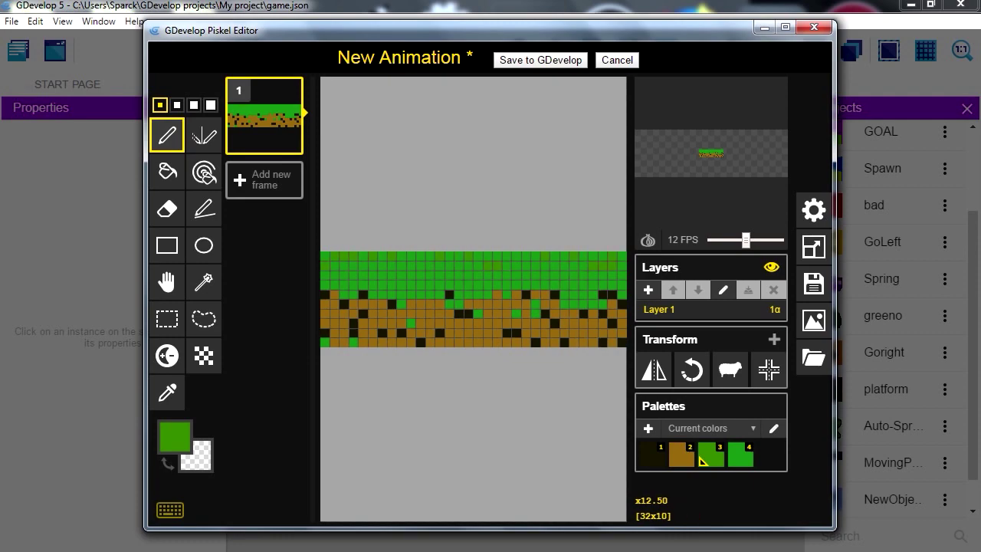
Save the drawing to GDevelop and apply it to the new object
{"action": "left_click", "coordinate": [540, 60]}
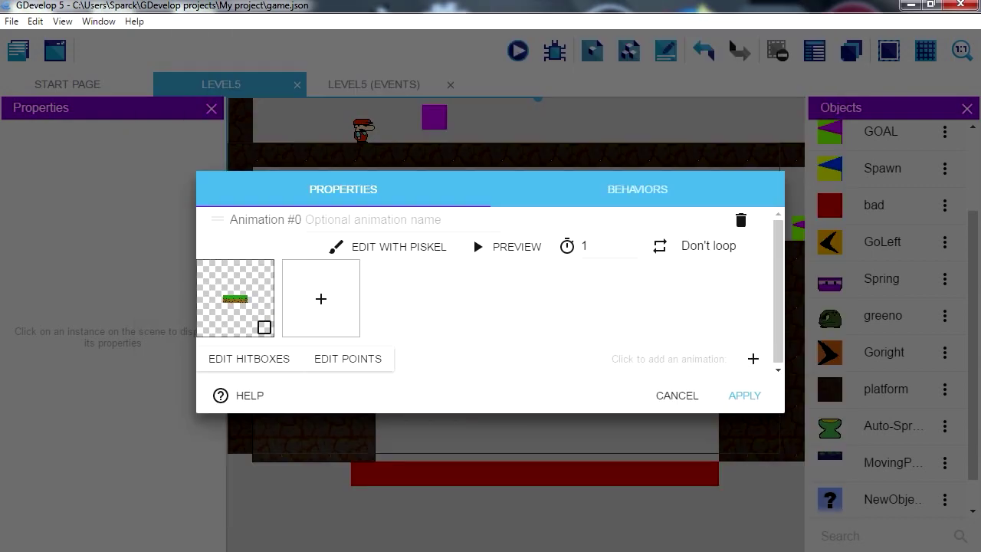
{"action": "left_click", "coordinate": [745, 395]}
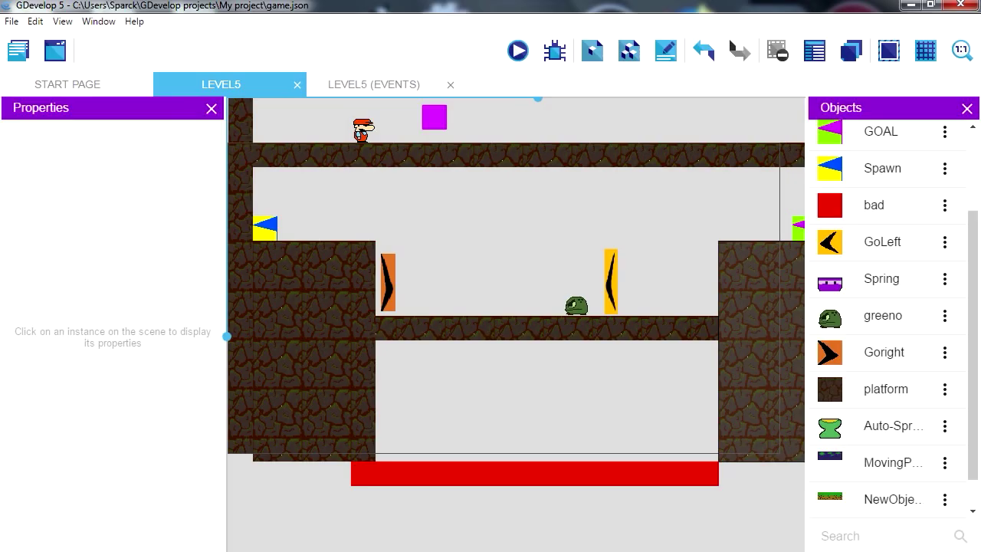
{"action": "scroll", "coordinate": [889, 460], "scroll_direction": "down", "scroll_amount": 1}
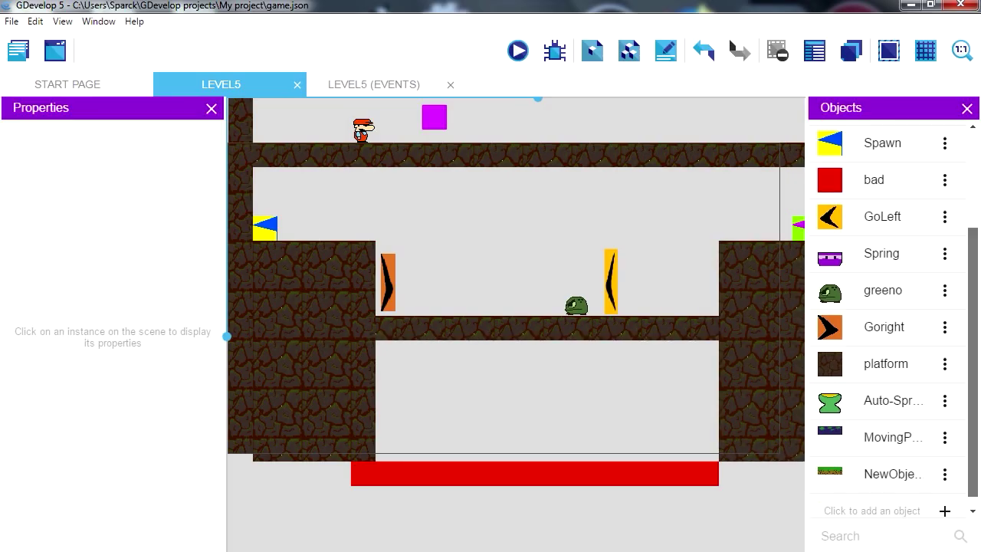
Rename the object NewObject to lePlatform via its options menu
{"action": "left_click", "coordinate": [945, 278]}
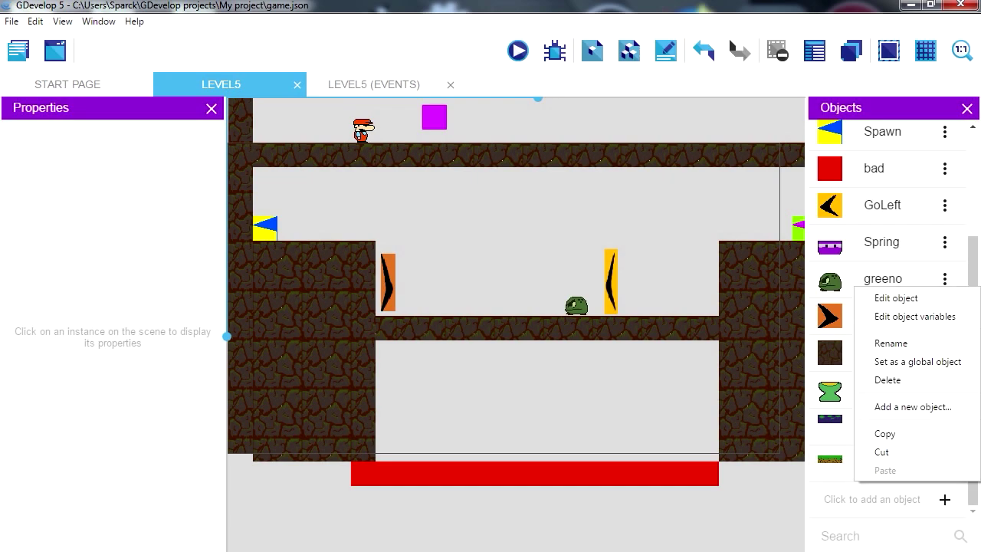
{"action": "left_click", "coordinate": [890, 342]}
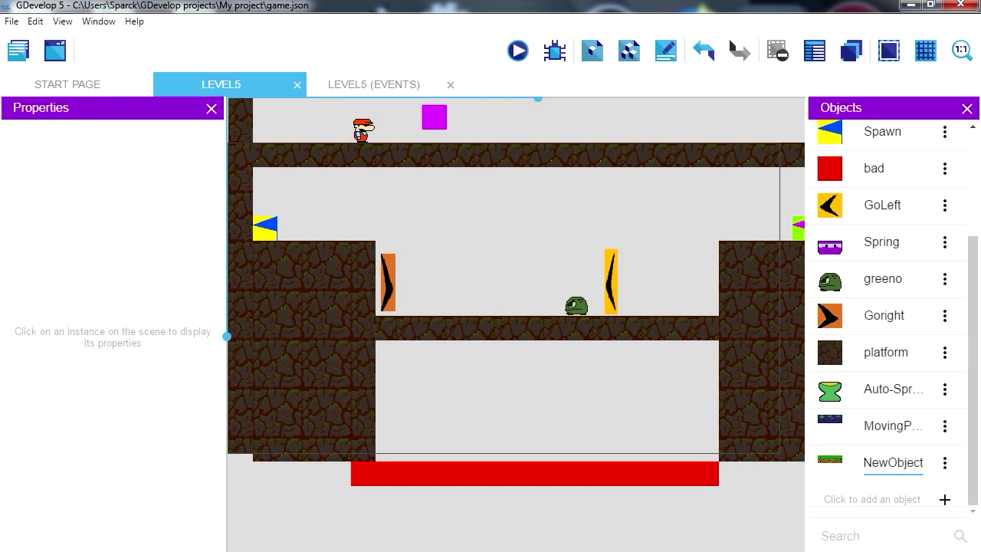
{"action": "key", "text": "shift+Left"}
{"action": "key", "text": "shift+Left"}
{"action": "key", "text": "shift+Left"}
{"action": "key", "text": "shift+Left"}
{"action": "key", "text": "shift+Left"}
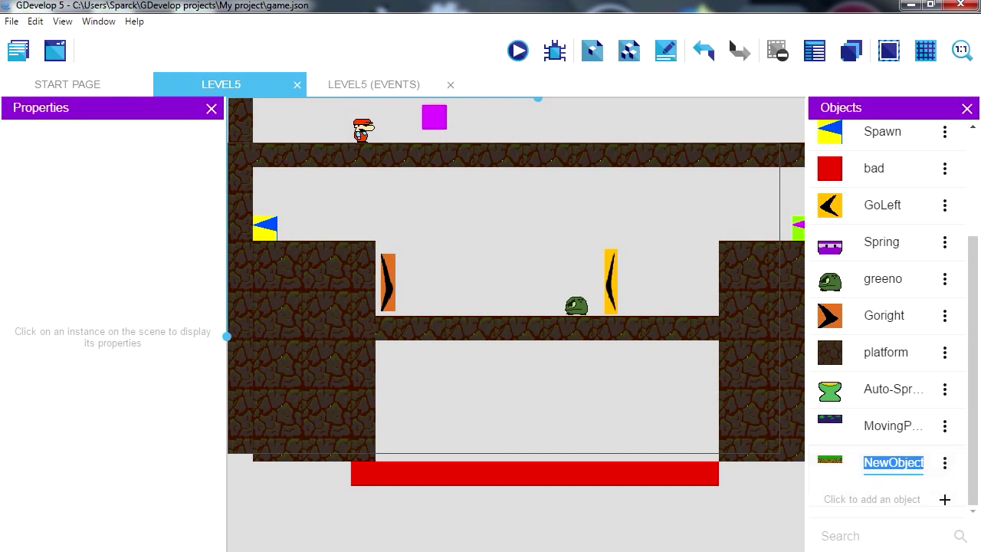
{"action": "key", "text": "BackSpace"}
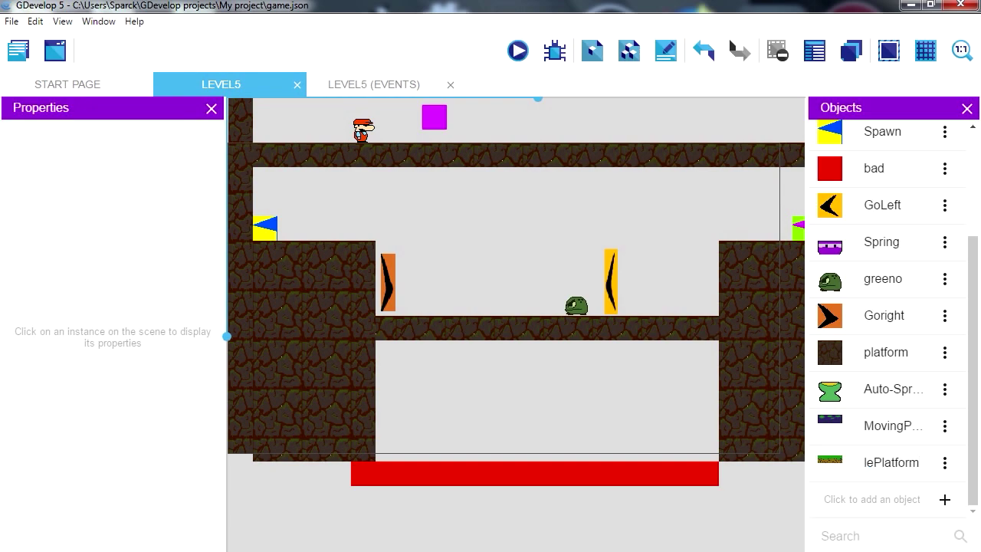
{"action": "scroll", "coordinate": [515, 322], "scroll_direction": "left", "scroll_amount": 1}
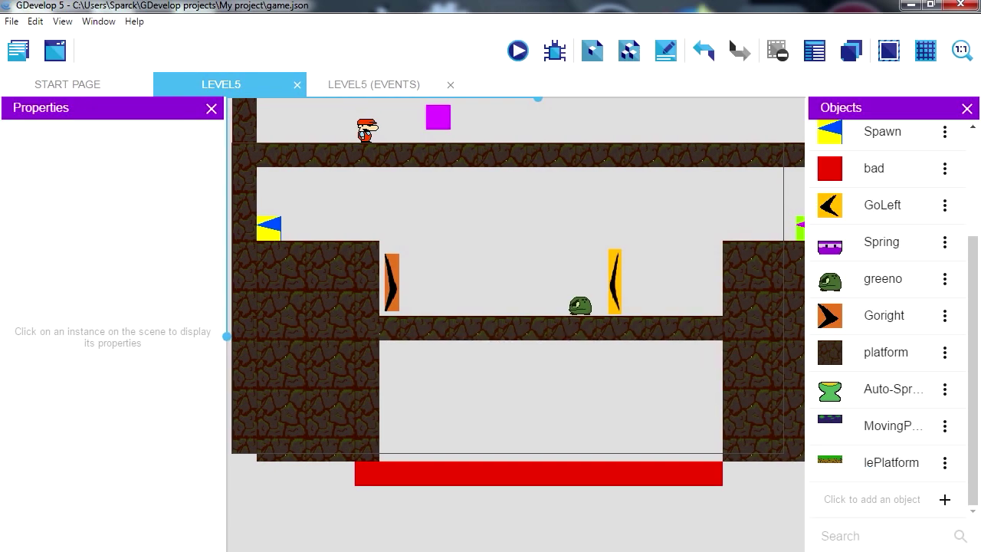
Move GoLeft to the right wall and place a lePlatform beside Goright
{"action": "left_click_drag", "start_coordinate": [227, 336], "coordinate": [198, 335]}
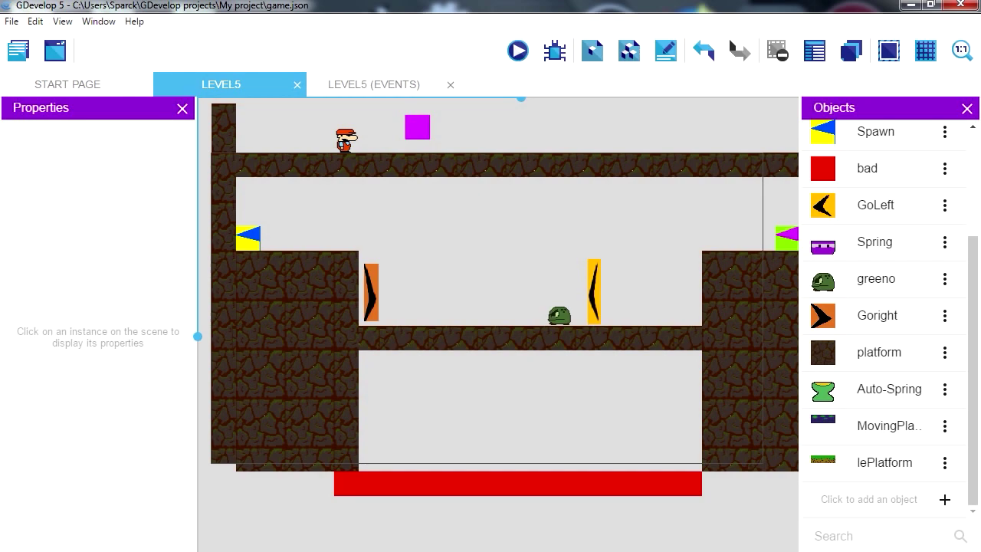
{"action": "left_click_drag", "start_coordinate": [594, 291], "coordinate": [685, 288]}
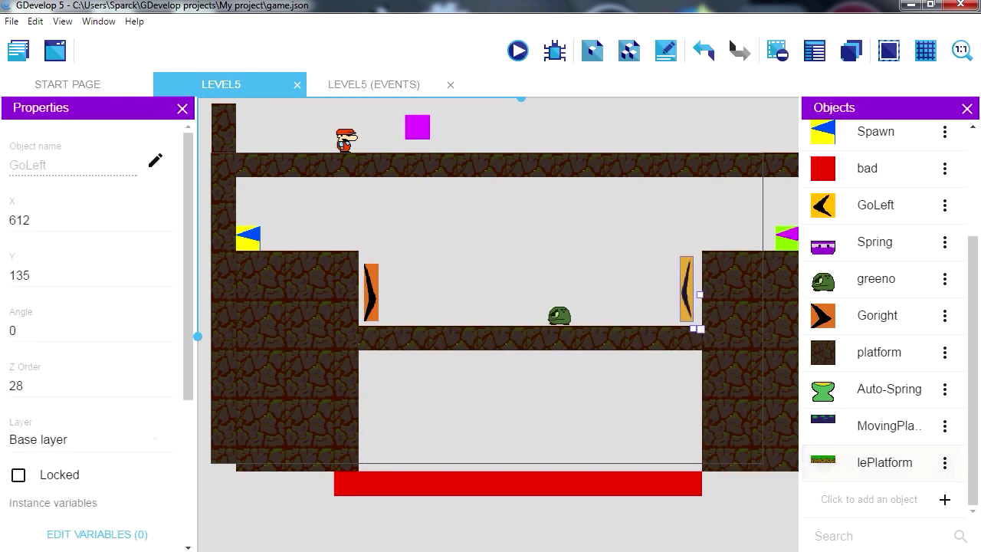
{"action": "mouse_move", "coordinate": [884, 462]}
{"action": "left_mouse_down"}
{"action": "mouse_move", "coordinate": [408, 284]}
{"action": "mouse_move", "coordinate": [468, 304]}
{"action": "left_mouse_up"}
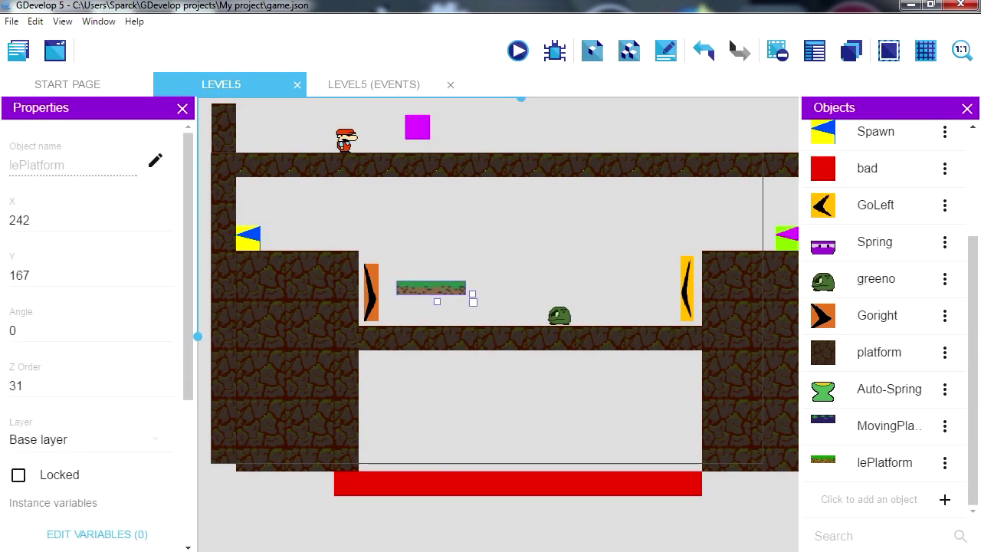
{"action": "left_click_drag", "start_coordinate": [428, 288], "coordinate": [420, 279]}
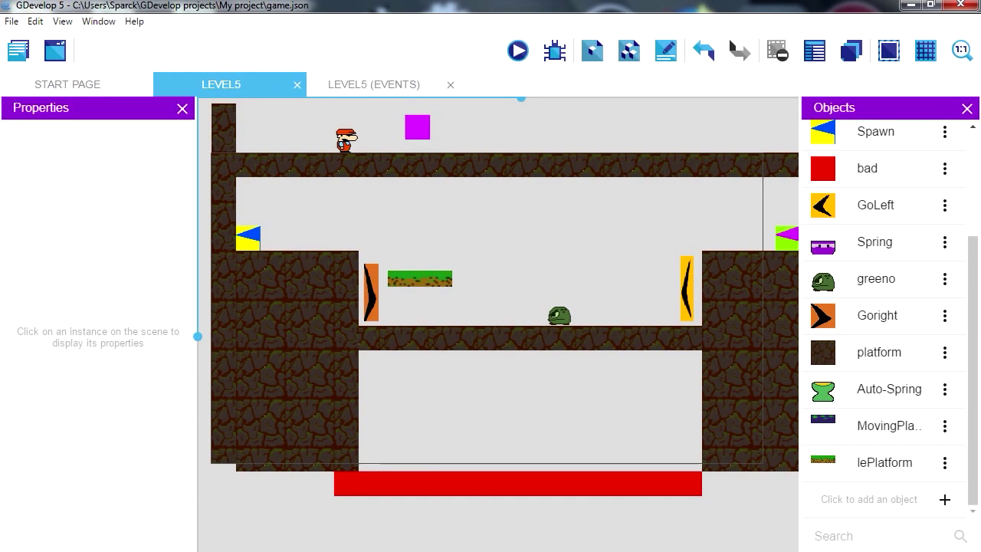
{"action": "left_click", "coordinate": [420, 278]}
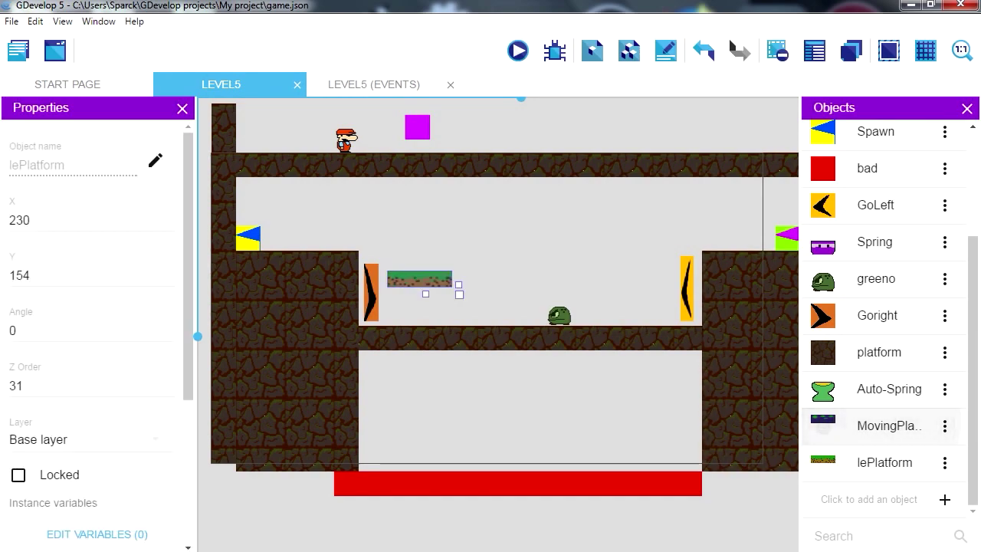
Remove the stray MovingPlatform instance that was dropped into the scene
{"action": "mouse_move", "coordinate": [882, 426]}
{"action": "left_mouse_down"}
{"action": "mouse_move", "coordinate": [562, 270]}
{"action": "mouse_move", "coordinate": [496, 252]}
{"action": "left_mouse_up"}
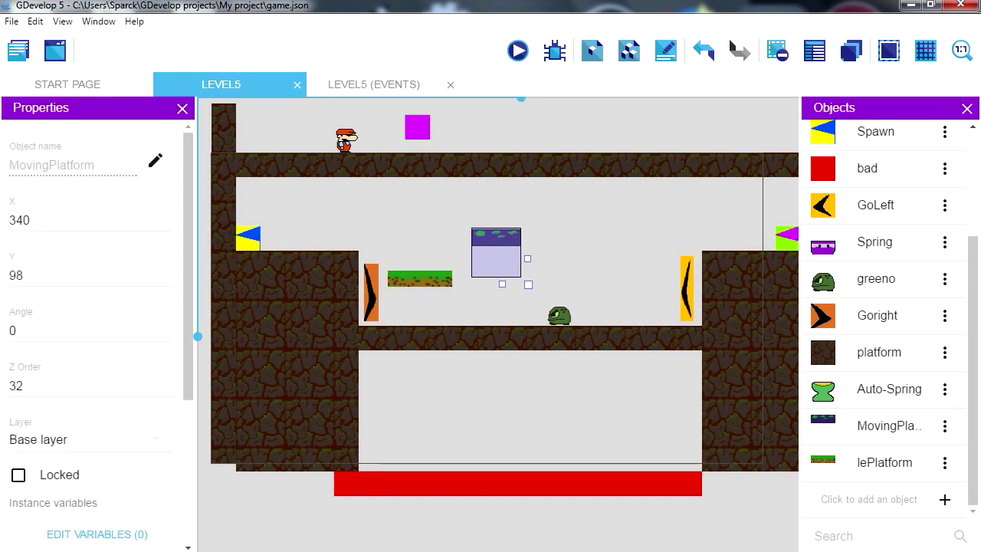
{"action": "right_click", "coordinate": [494, 240]}
{"action": "key", "text": "Escape"}
{"action": "scroll", "coordinate": [97, 337], "scroll_direction": "down", "scroll_amount": 3}
{"action": "scroll", "coordinate": [97, 337], "scroll_direction": "up", "scroll_amount": 1}
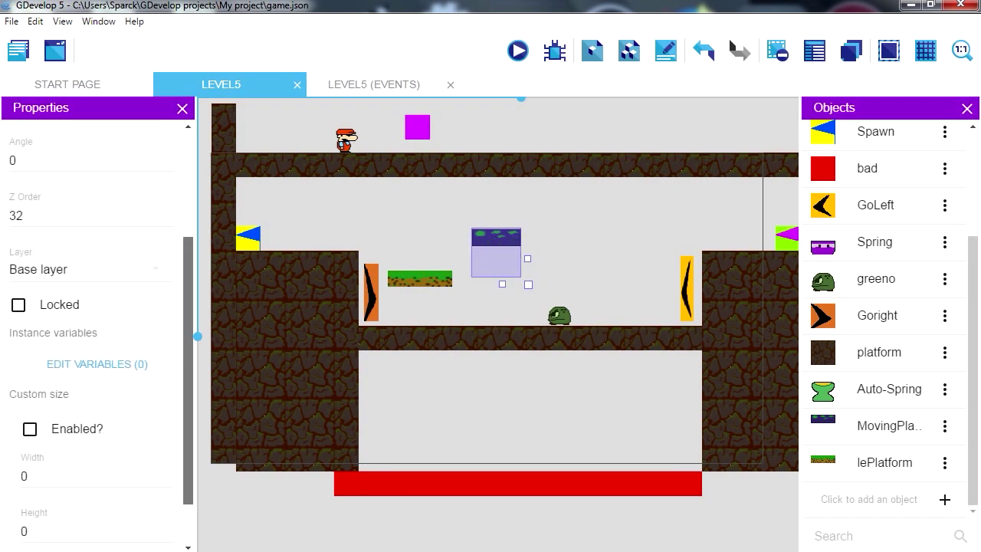
{"action": "scroll", "coordinate": [97, 338], "scroll_direction": "up", "scroll_amount": 1}
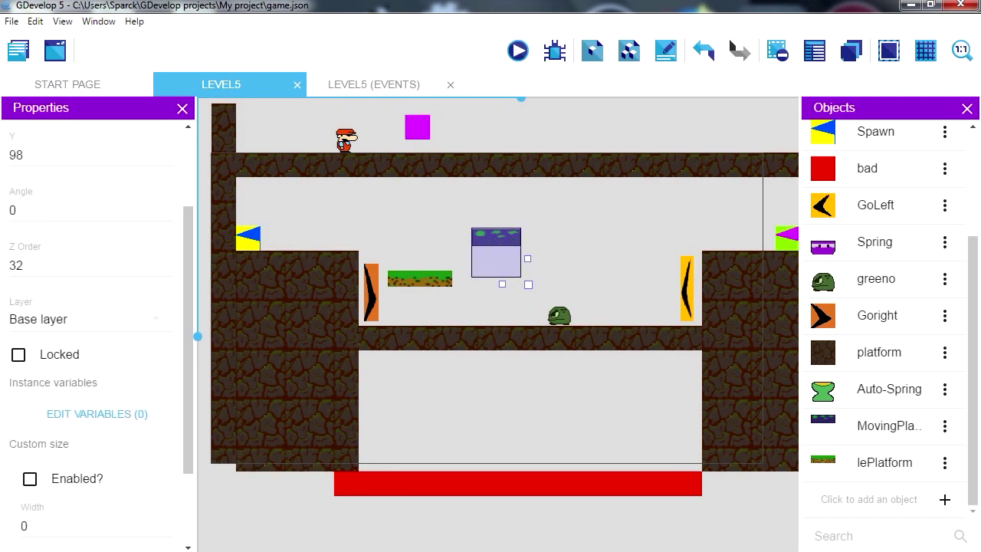
{"action": "key", "text": "Delete"}
Select the lePlatform instance and bring up the lePlatform object's options
{"action": "left_click", "coordinate": [420, 278]}
{"action": "right_click", "coordinate": [439, 280]}
{"action": "key", "text": "Escape"}
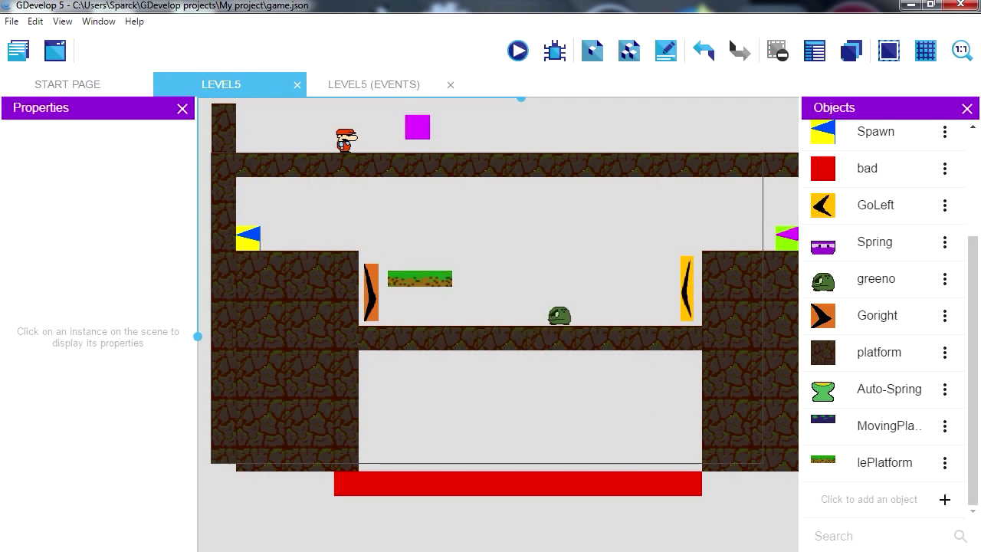
{"action": "right_click", "coordinate": [889, 459]}
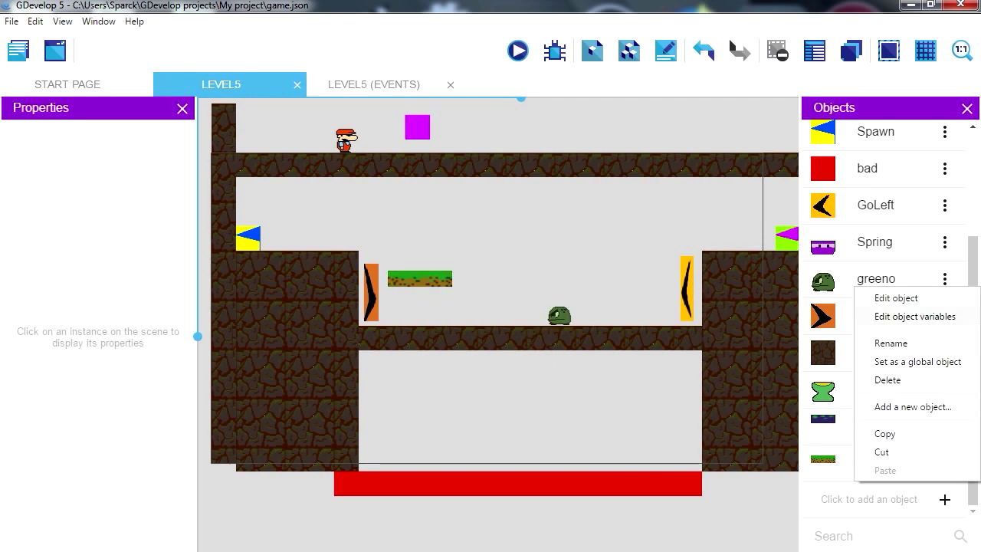
Add an object variable named HH to lePlatform and apply it
{"action": "left_click", "coordinate": [914, 316]}
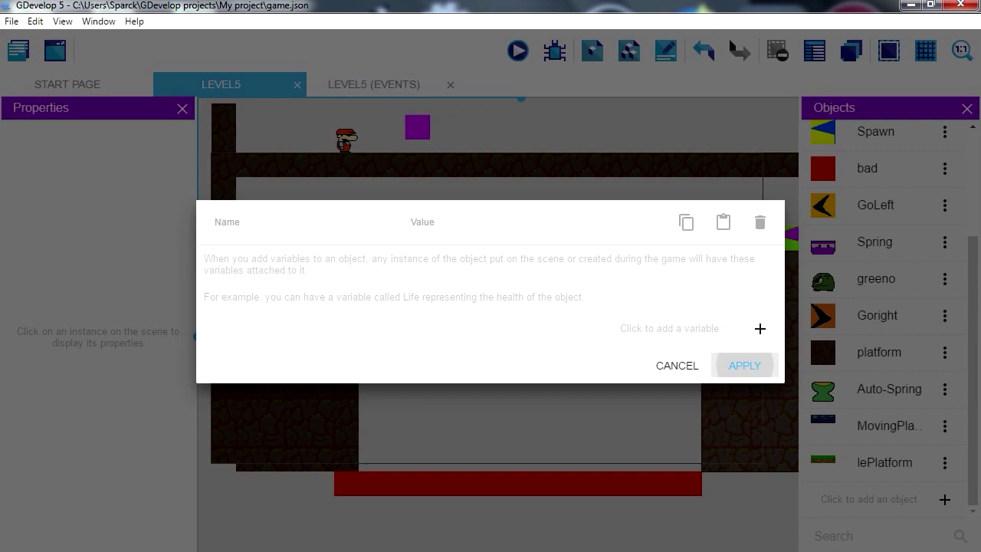
{"action": "left_click", "coordinate": [760, 328]}
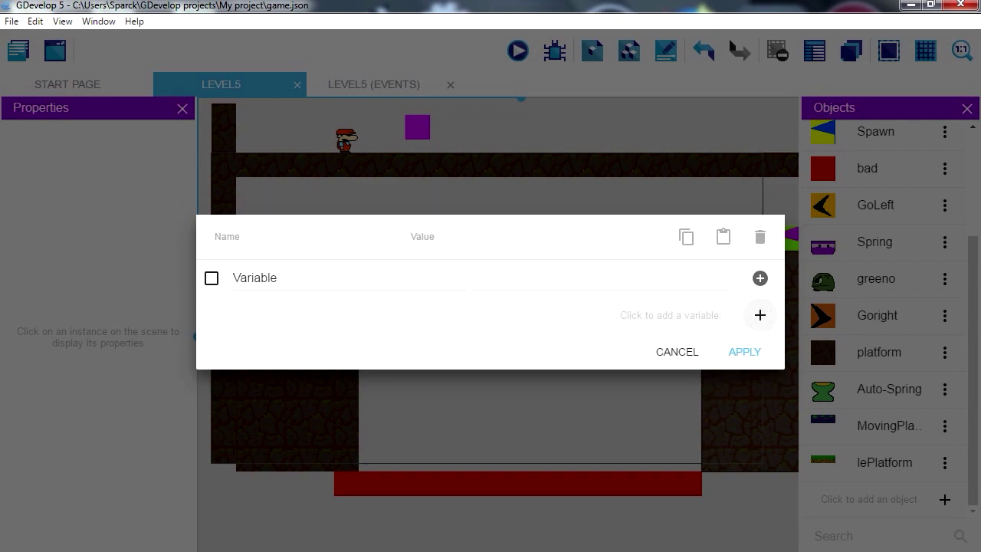
{"action": "left_click_drag", "start_coordinate": [277, 278], "coordinate": [232, 278]}
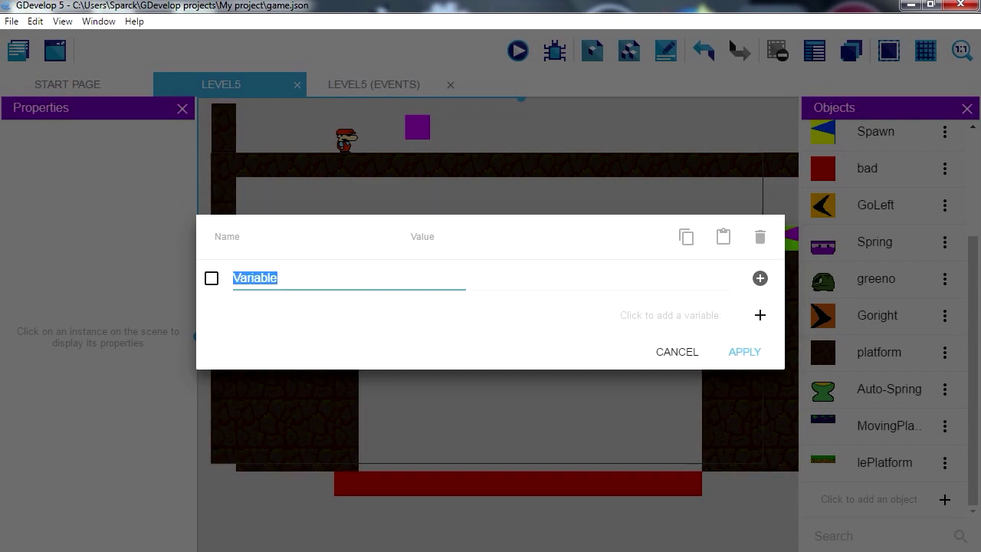
{"action": "type", "text": "HH"}
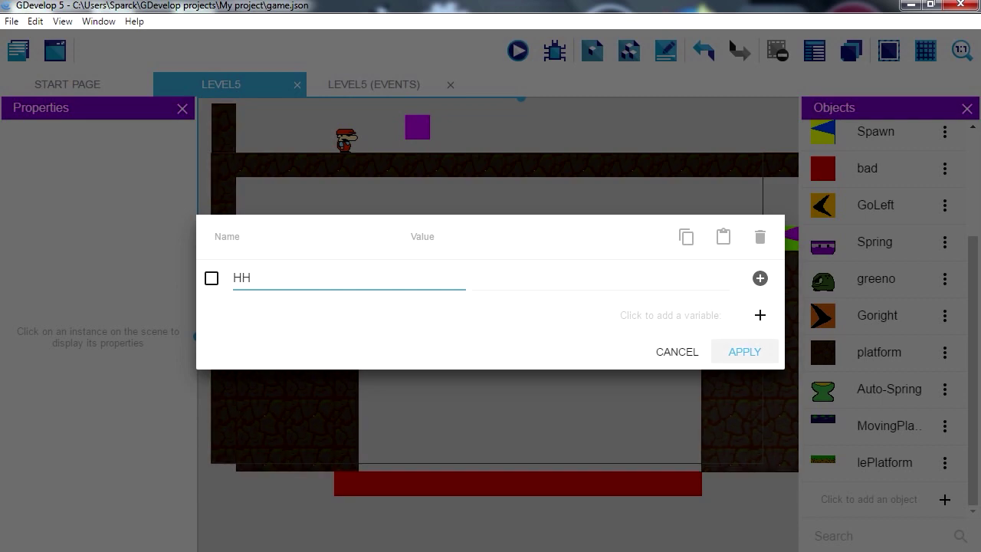
{"action": "left_click", "coordinate": [744, 352]}
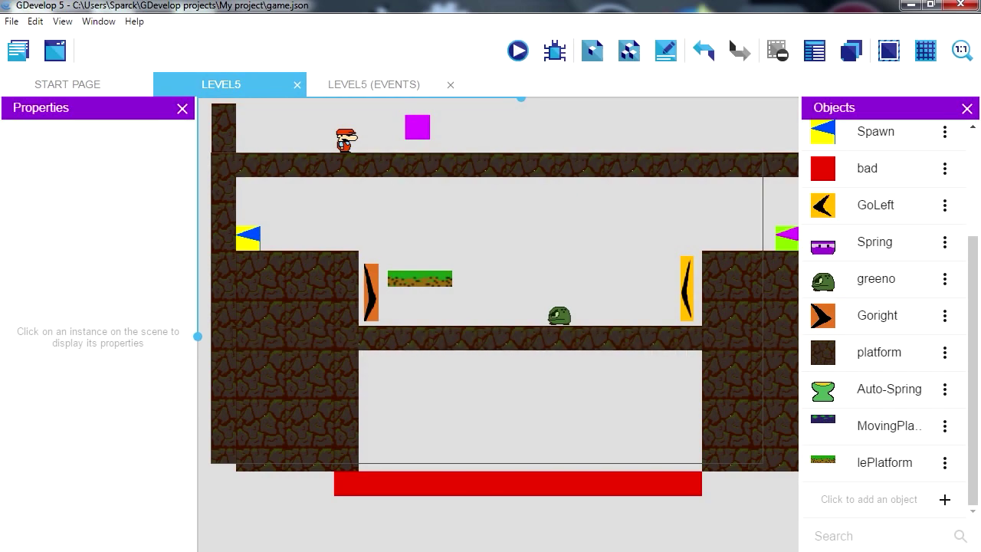
{"action": "left_click", "coordinate": [374, 84]}
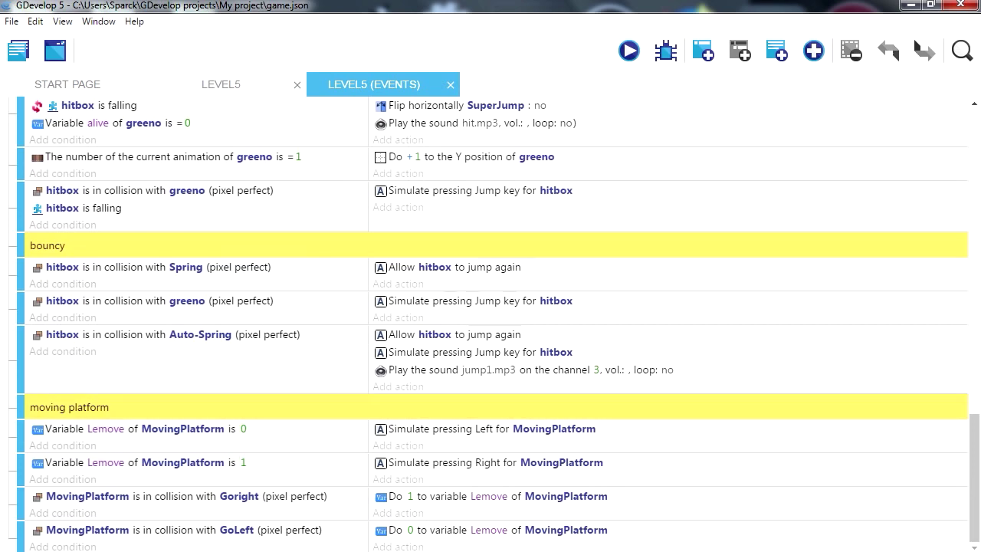
Add a comment reading 'Second Platform' at the end of the events
{"action": "left_click", "coordinate": [777, 50]}
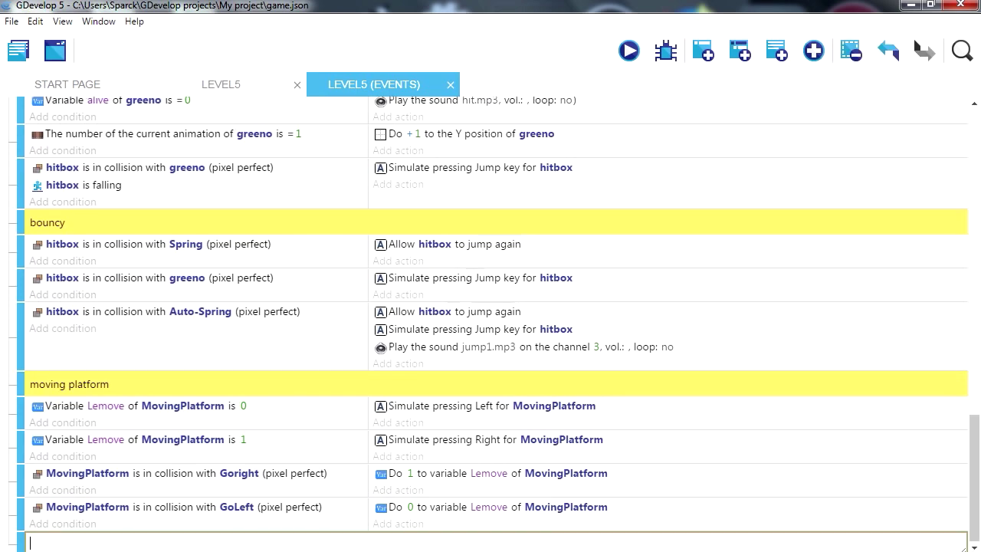
{"action": "type", "text": "Second Platform"}
{"action": "key", "text": "Return"}
{"action": "left_click", "coordinate": [491, 507]}
Add an event with the condition lePlatform variable HH = 0
{"action": "left_click", "coordinate": [704, 51]}
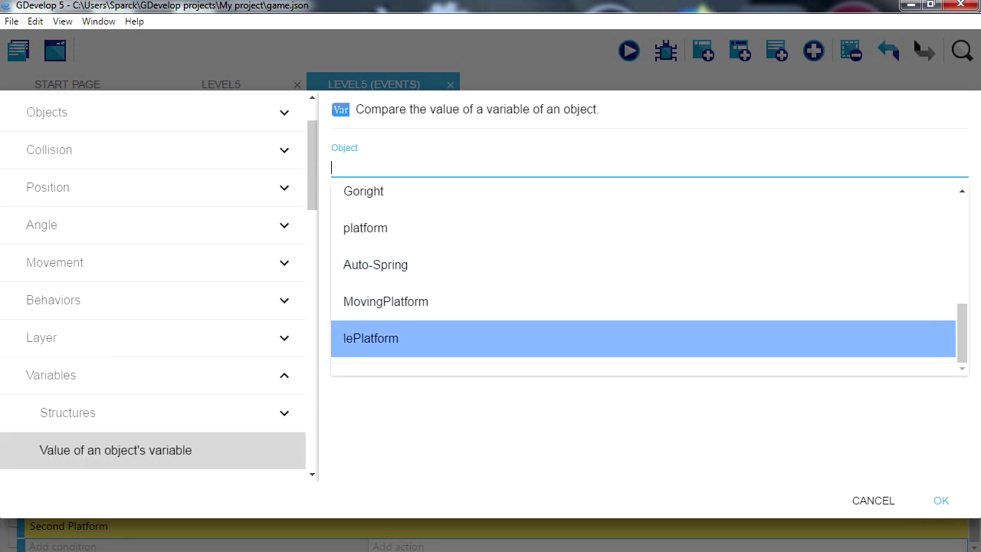
{"action": "key", "text": "Return"}
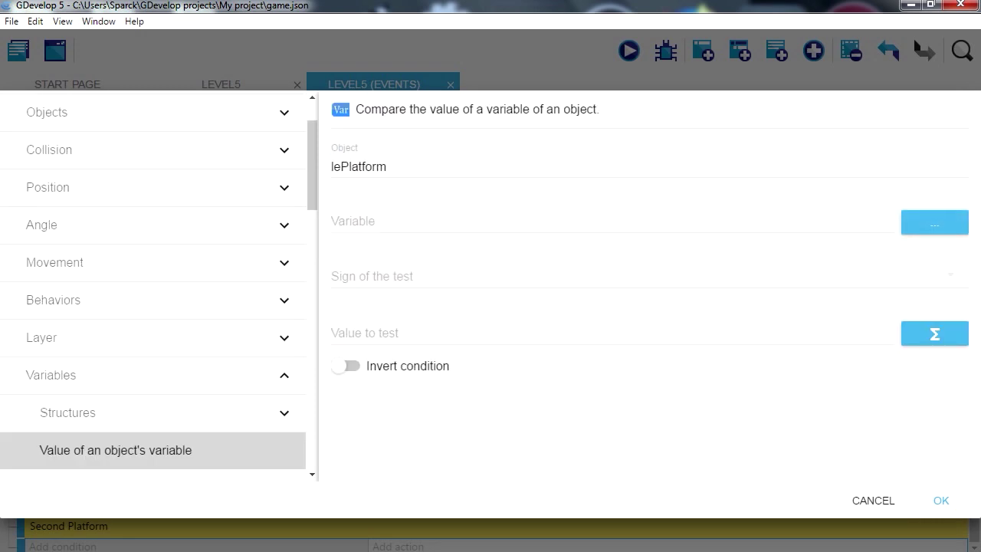
{"action": "key", "text": "Tab"}
{"action": "key", "text": "Down"}
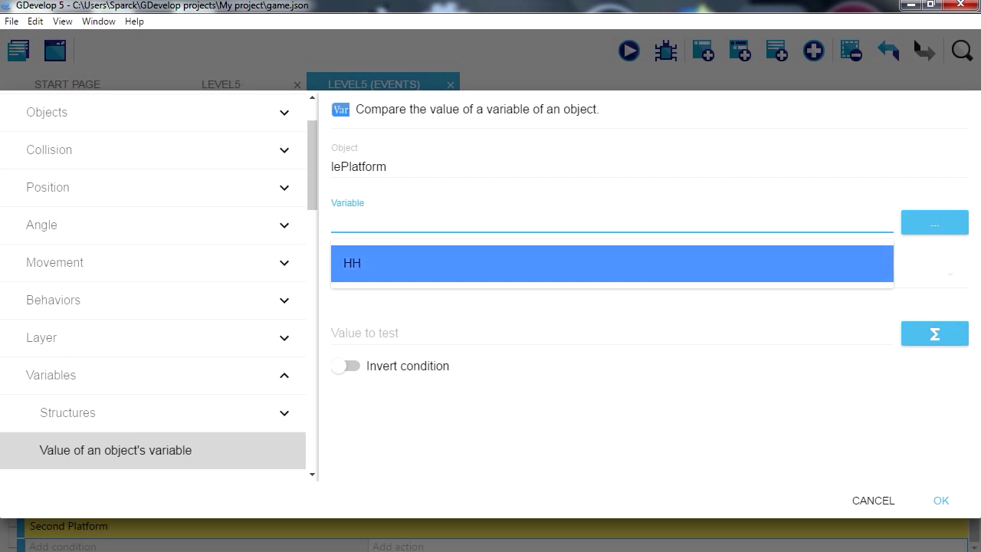
{"action": "key", "text": "Return"}
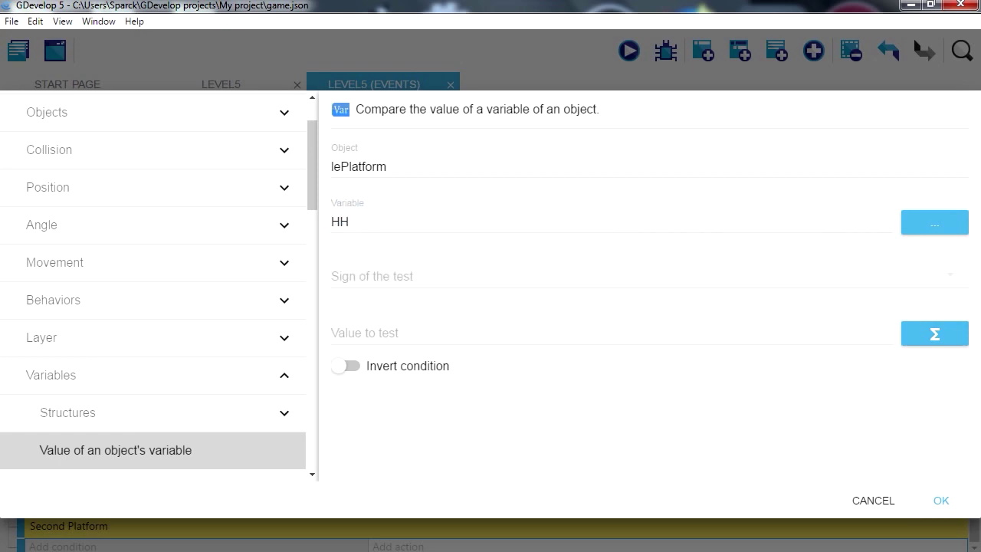
{"action": "key", "text": "Tab"}
{"action": "key", "text": "Down"}
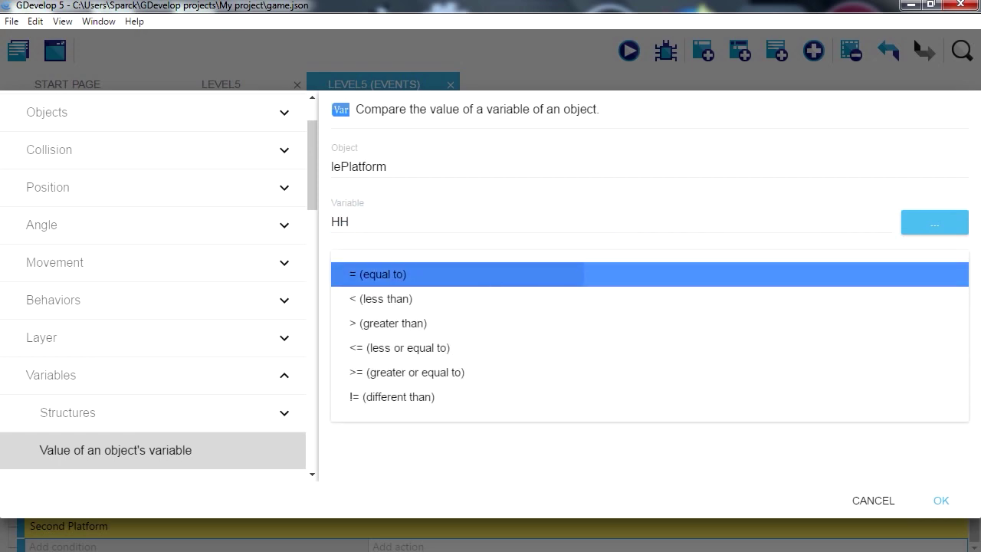
{"action": "key", "text": "Return"}
{"action": "key", "text": "Tab"}
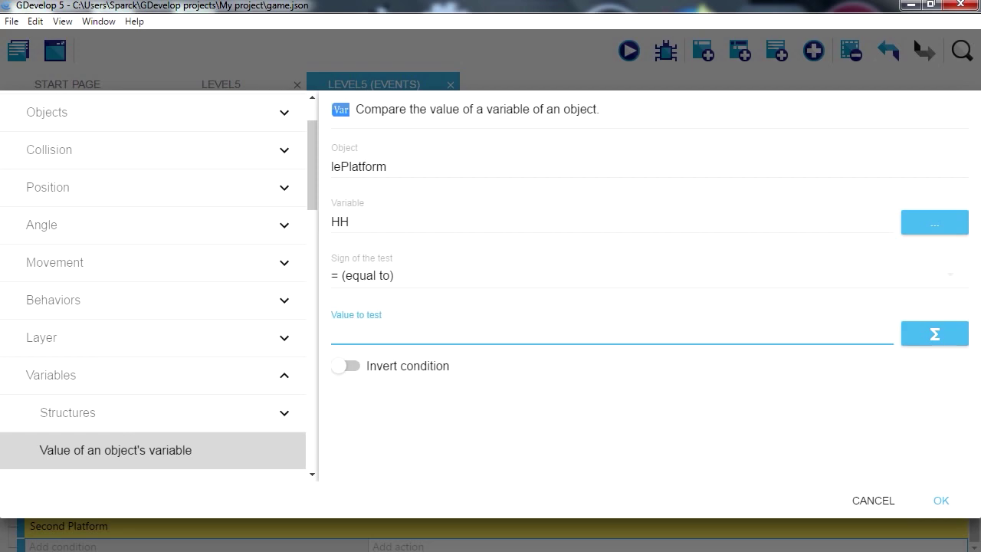
{"action": "type", "text": "0"}
{"action": "key", "text": "Return"}
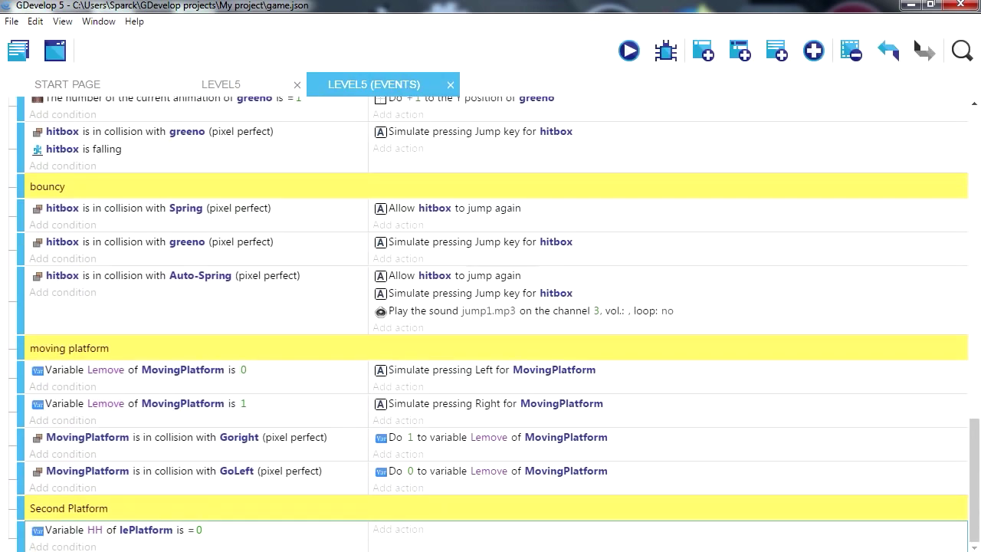
{"action": "left_click", "coordinate": [398, 529]}
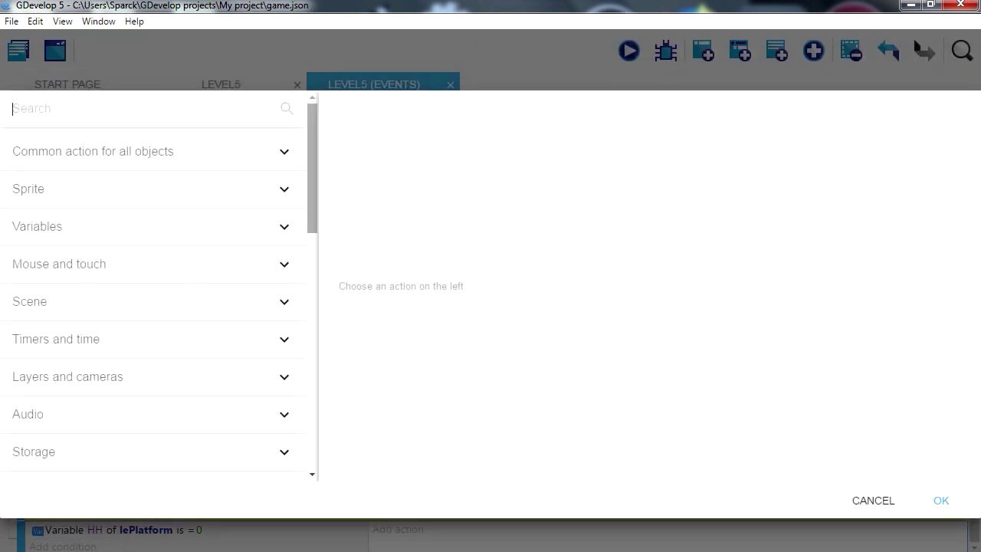
{"action": "left_click", "coordinate": [873, 500]}
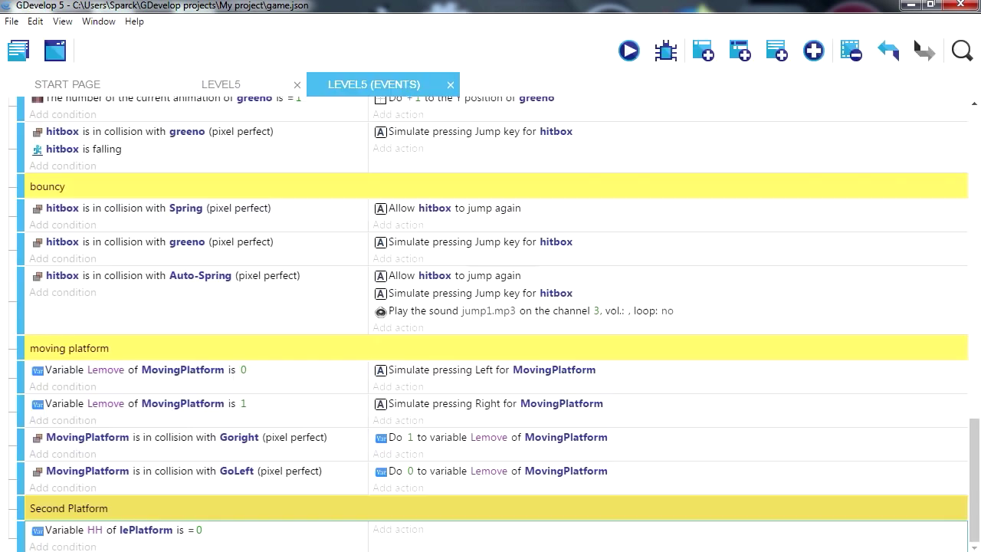
Open the lePlatform object's Behaviors list from the Level5 scene
{"action": "left_click", "coordinate": [221, 85]}
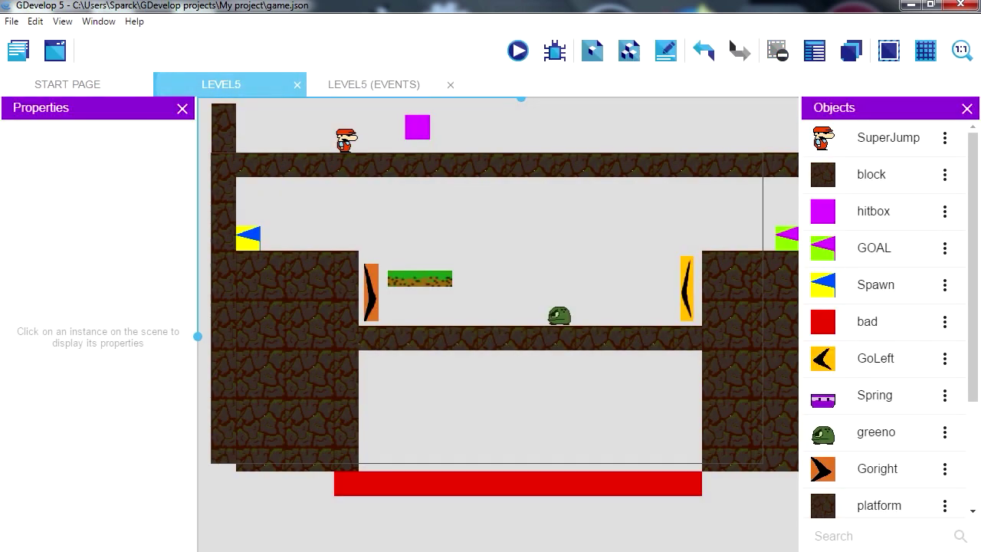
{"action": "left_click", "coordinate": [420, 279]}
{"action": "scroll", "coordinate": [881, 322], "scroll_direction": "down", "scroll_amount": 2}
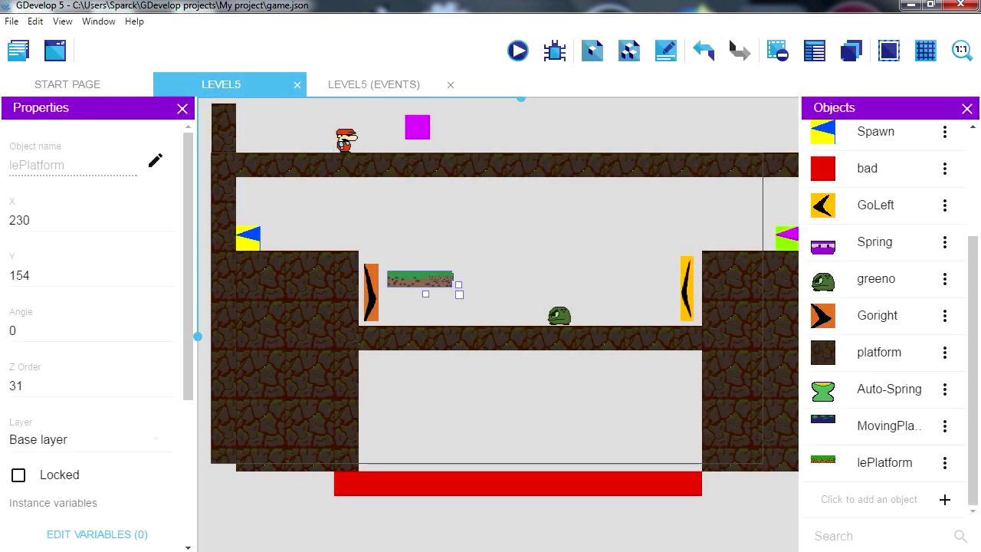
{"action": "left_click", "coordinate": [944, 279]}
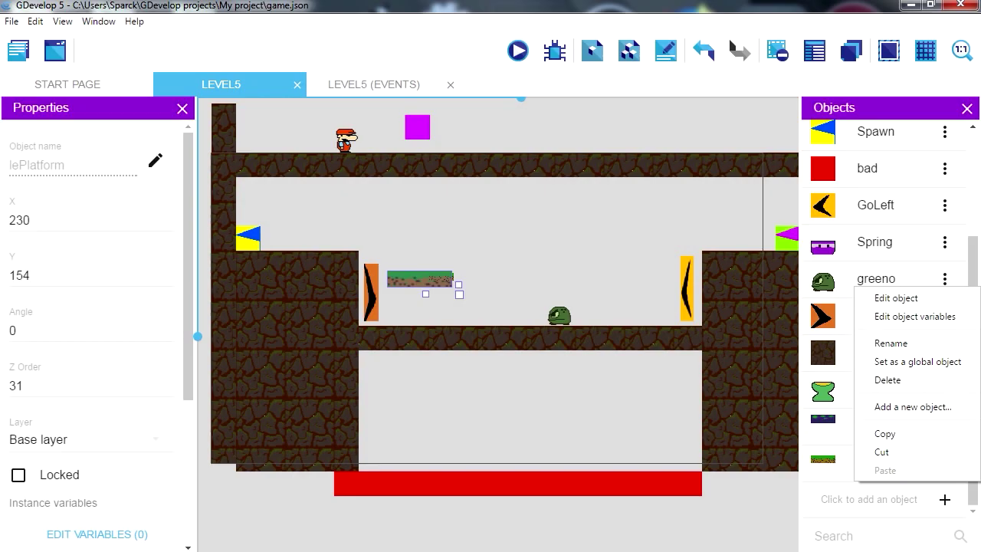
{"action": "left_click", "coordinate": [896, 298]}
{"action": "left_click", "coordinate": [637, 255]}
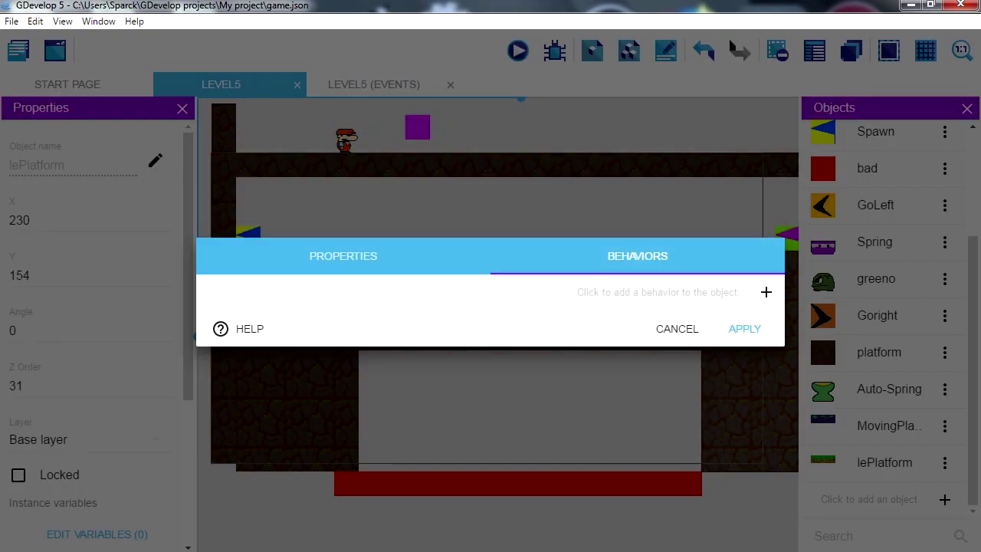
Add a Top-down movement behavior to lePlatform
{"action": "left_click", "coordinate": [766, 292]}
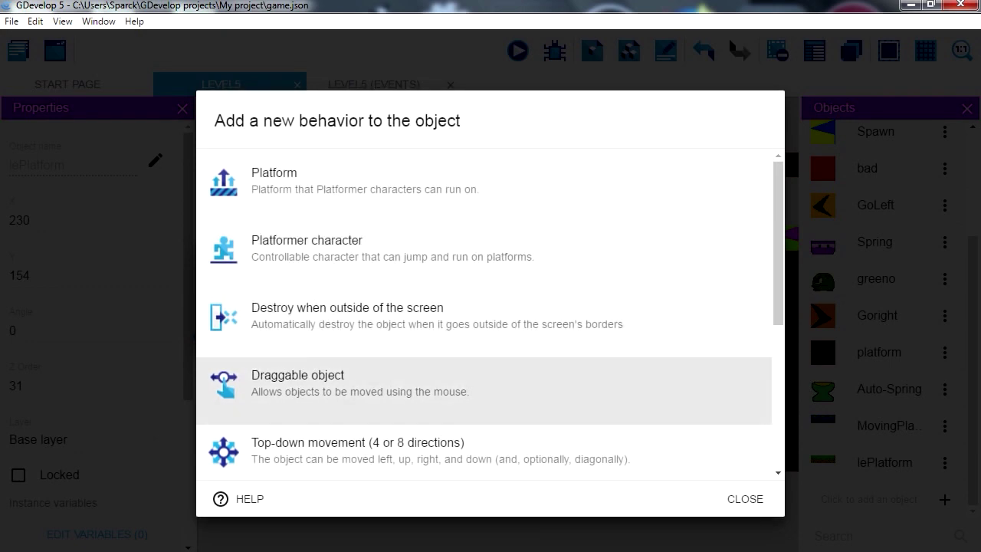
{"action": "scroll", "coordinate": [490, 437], "scroll_direction": "down", "scroll_amount": 5}
{"action": "scroll", "coordinate": [491, 414], "scroll_direction": "up", "scroll_amount": 4}
{"action": "scroll", "coordinate": [379, 390], "scroll_direction": "down", "scroll_amount": 2}
{"action": "left_click", "coordinate": [379, 306]}
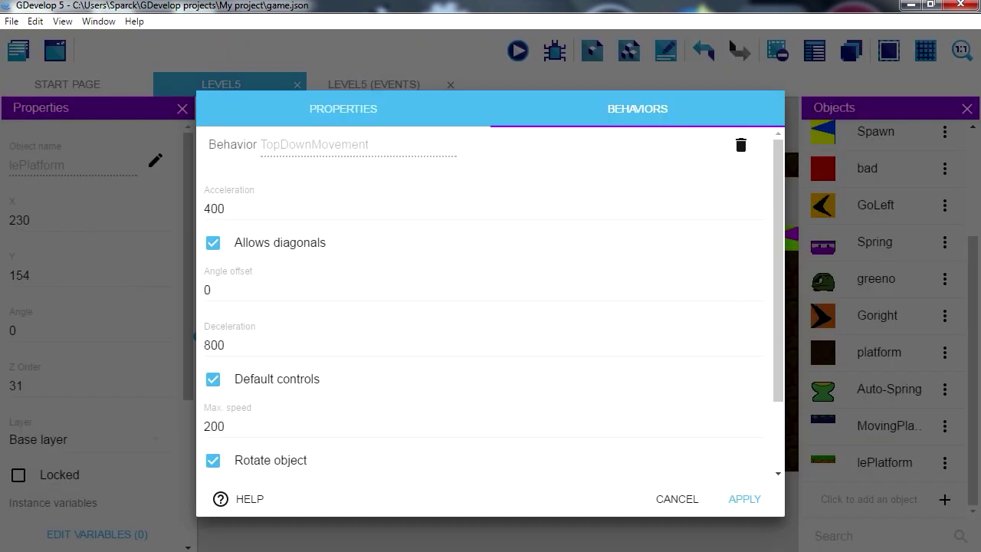
Set max speed to 40, turn off Rotate object and Default controls, then apply
{"action": "key", "text": "Tab"}
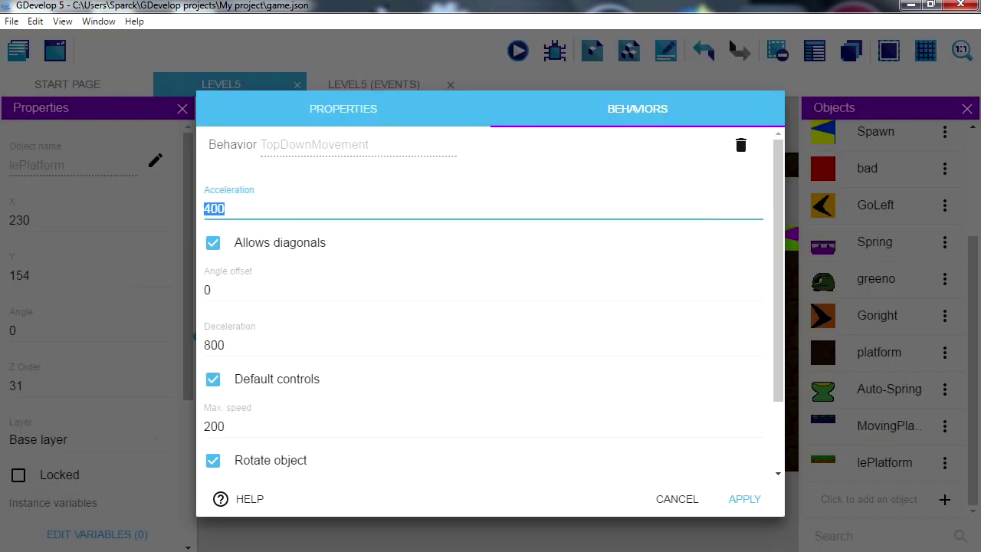
{"action": "scroll", "coordinate": [491, 307], "scroll_direction": "down", "scroll_amount": 2}
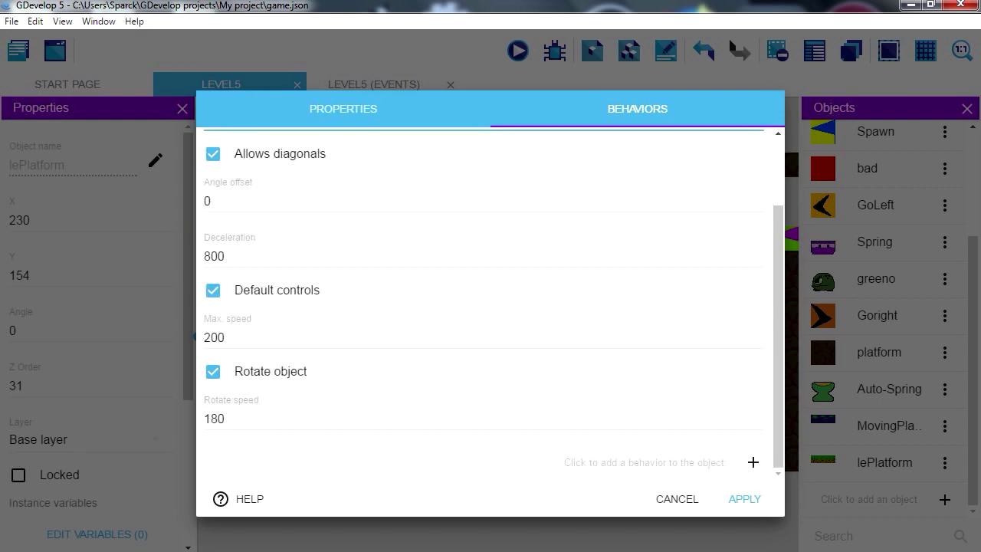
{"action": "key", "text": "Tab"}
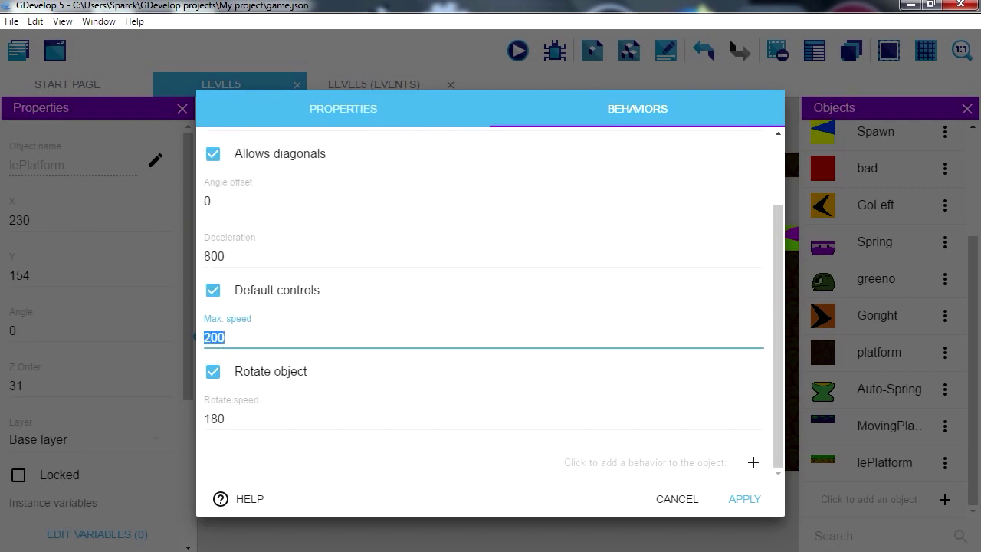
{"action": "type", "text": "40"}
{"action": "key", "text": "Tab"}
{"action": "key", "text": "space"}
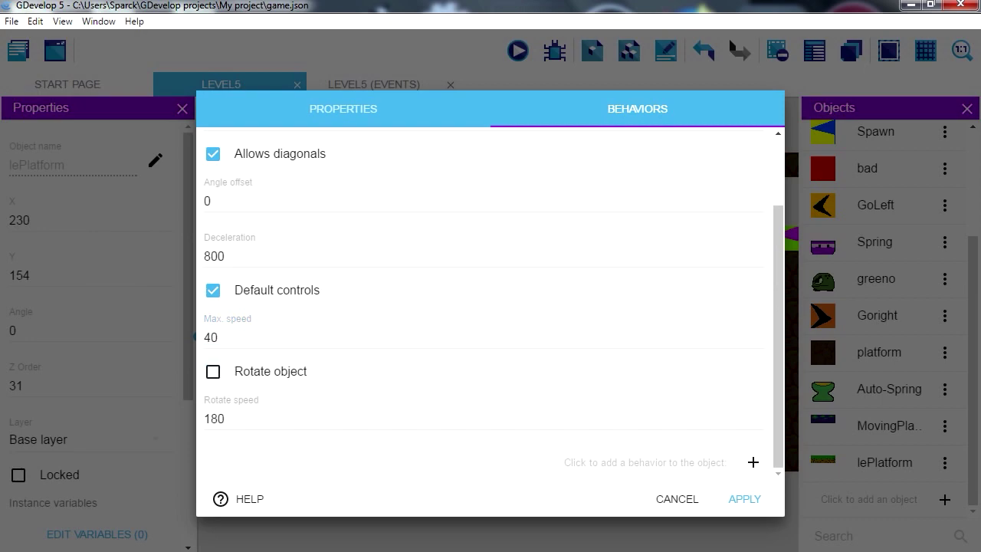
{"action": "key", "text": "shift+Tab"}
{"action": "key", "text": "shift+Tab"}
{"action": "key", "text": "space"}
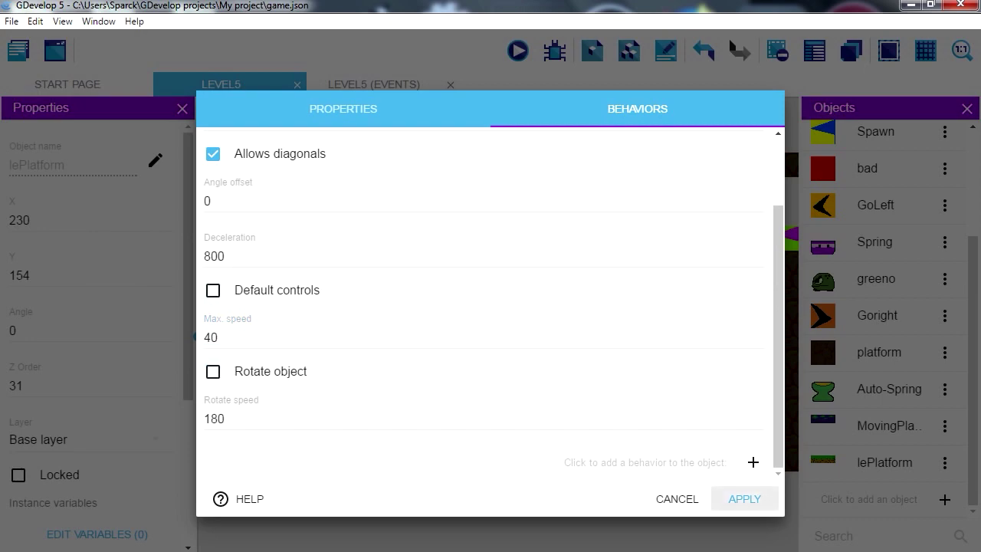
{"action": "key", "text": "Return"}
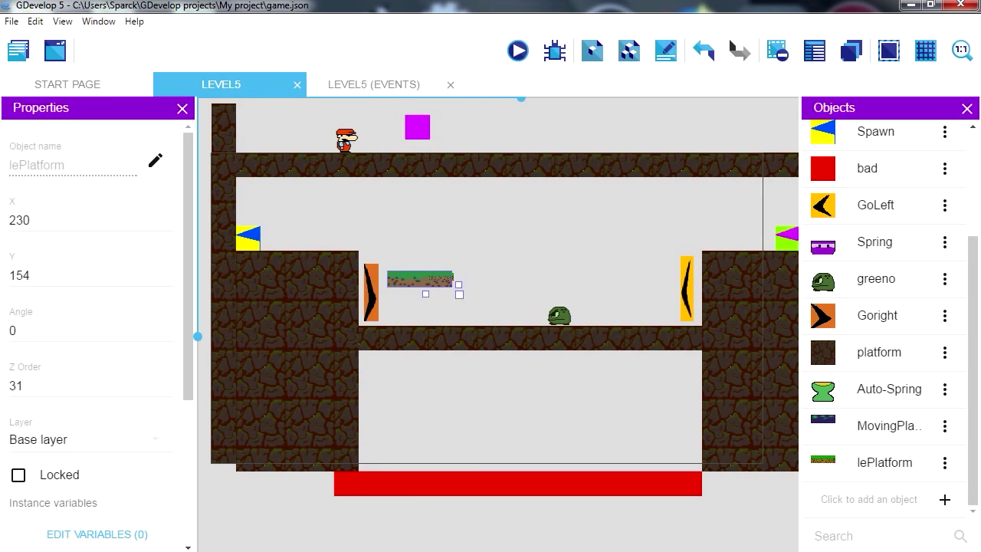
Add a top-down Simulate left key press action to the HH = 0 event
{"action": "key", "text": "ctrl+Tab"}
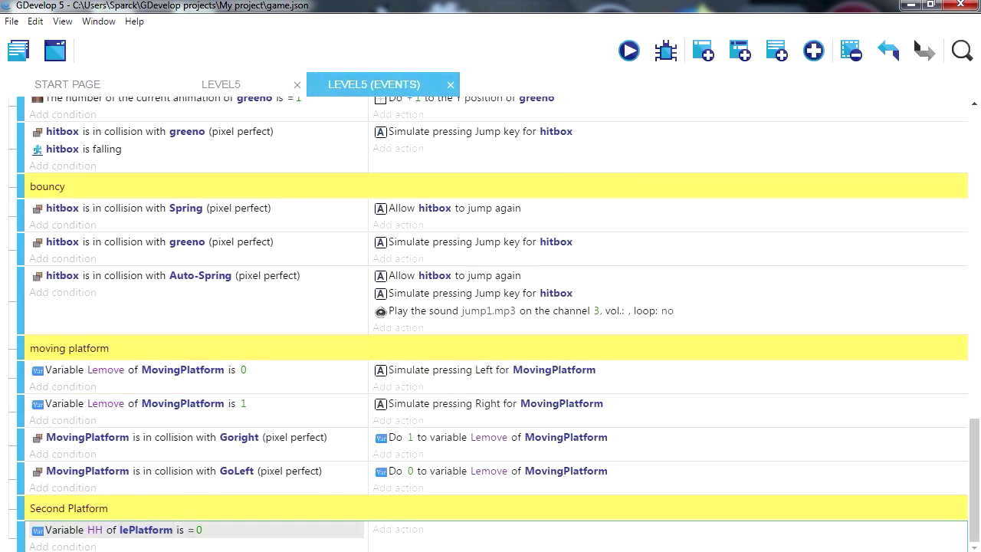
{"action": "left_click", "coordinate": [398, 529]}
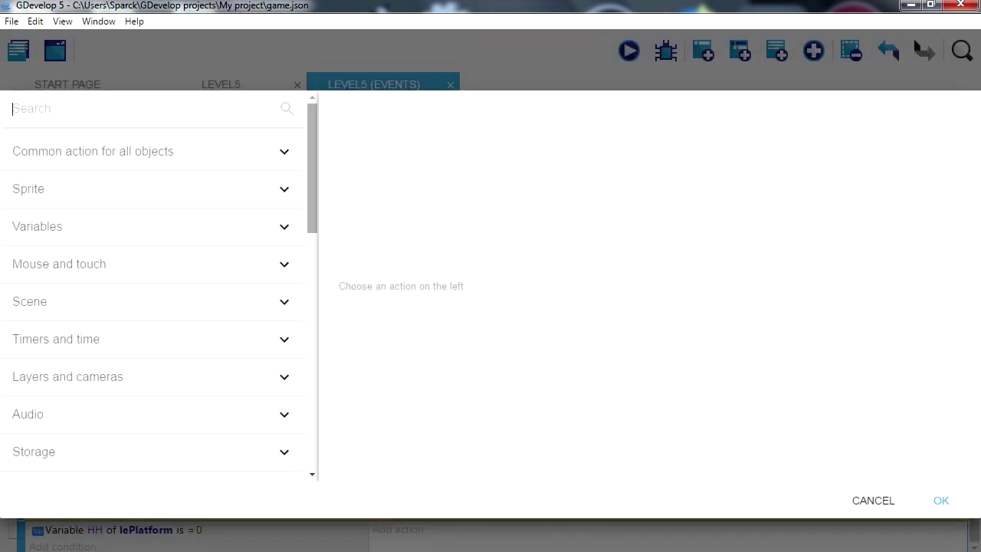
{"action": "scroll", "coordinate": [153, 284], "scroll_direction": "down", "scroll_amount": 3}
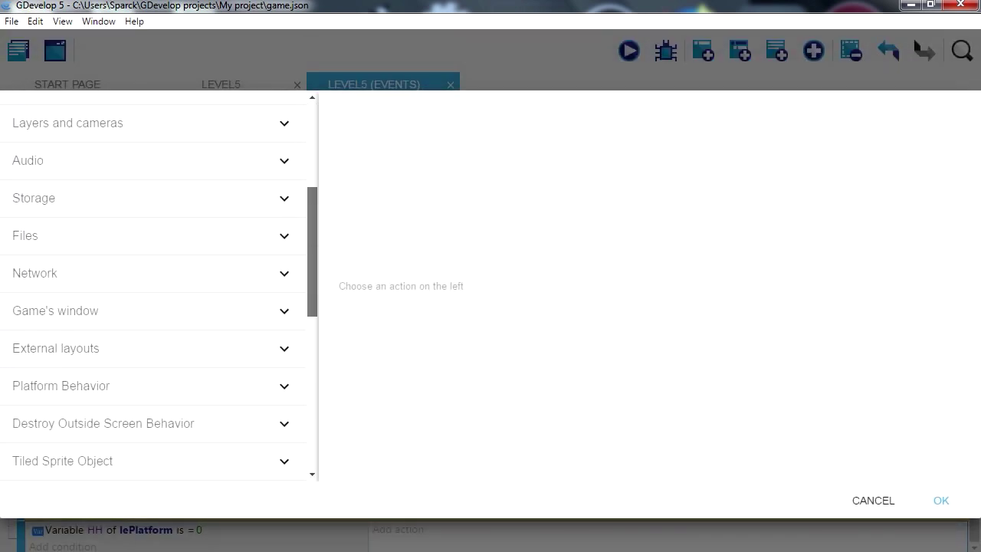
{"action": "scroll", "coordinate": [153, 283], "scroll_direction": "down", "scroll_amount": 3}
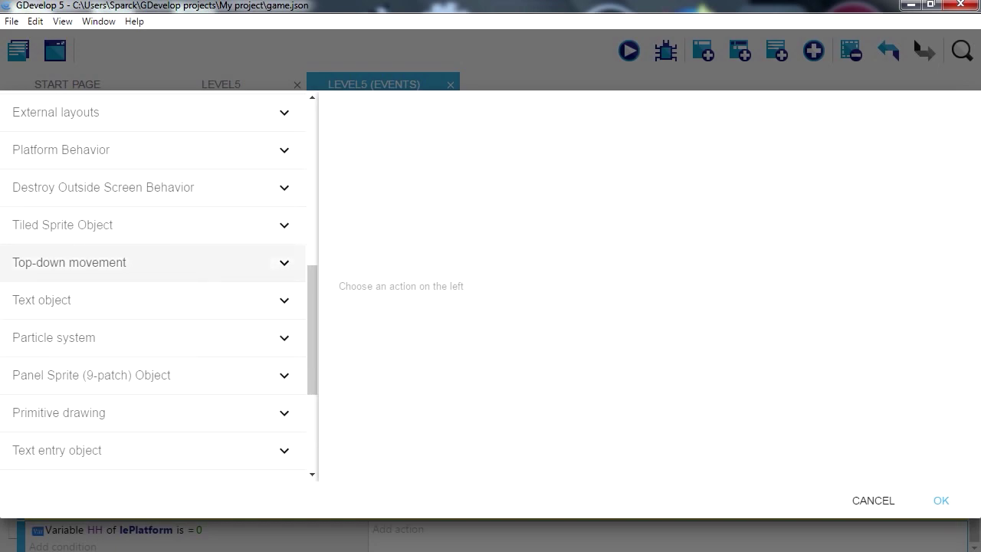
{"action": "left_click", "coordinate": [214, 262]}
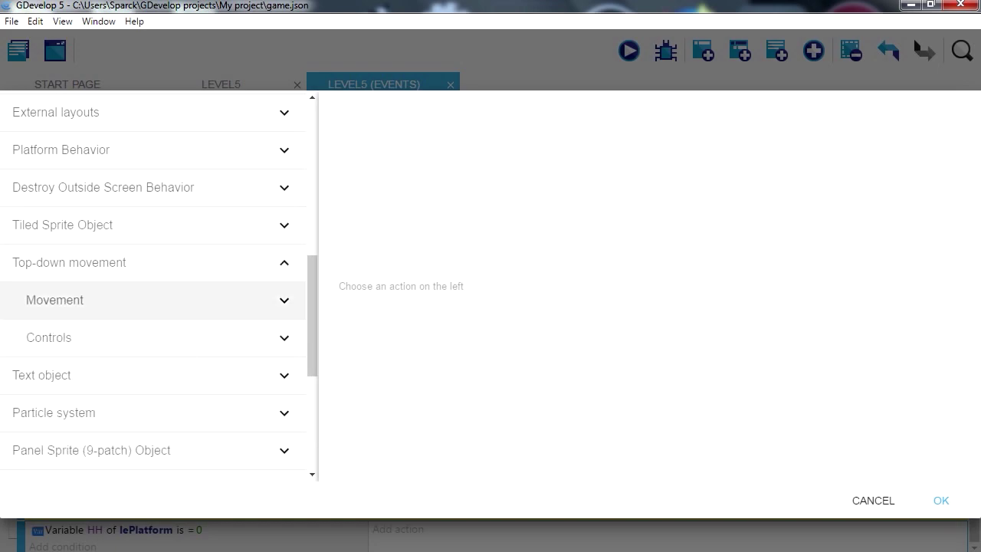
{"action": "left_click", "coordinate": [153, 337]}
{"action": "scroll", "coordinate": [153, 361], "scroll_direction": "down", "scroll_amount": 2}
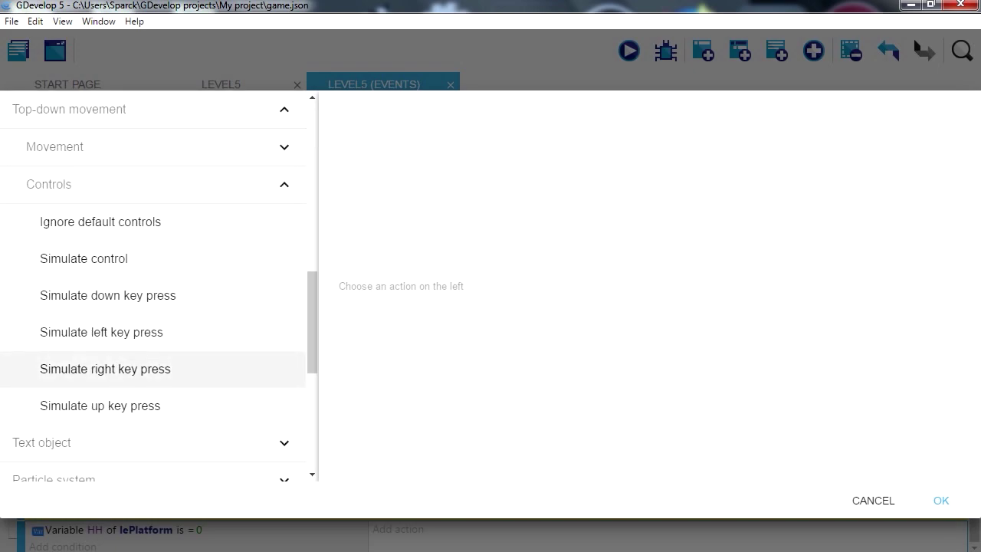
{"action": "left_click", "coordinate": [142, 331]}
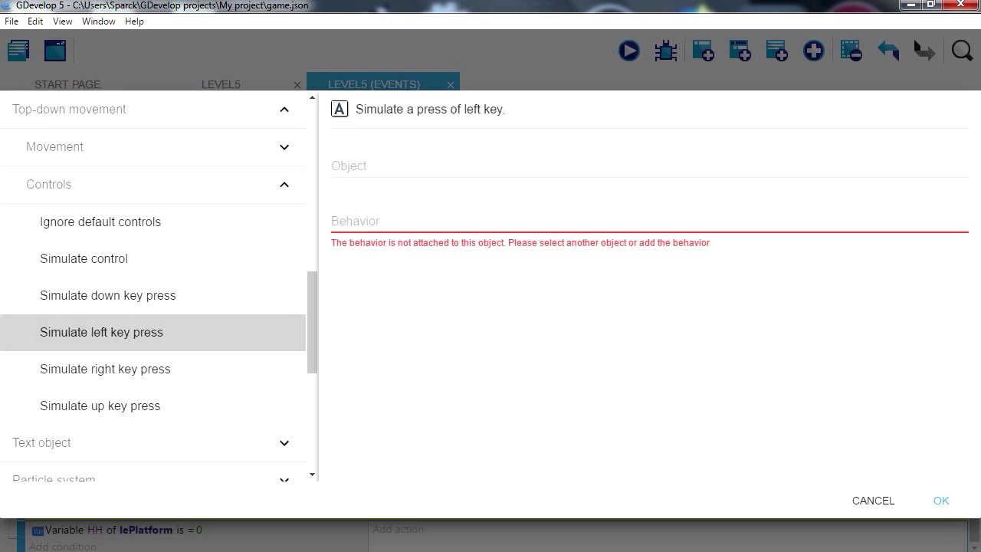
Target the left-press action at lePlatform and launch a game preview
{"action": "key", "text": "Up"}
{"action": "key", "text": "Return"}
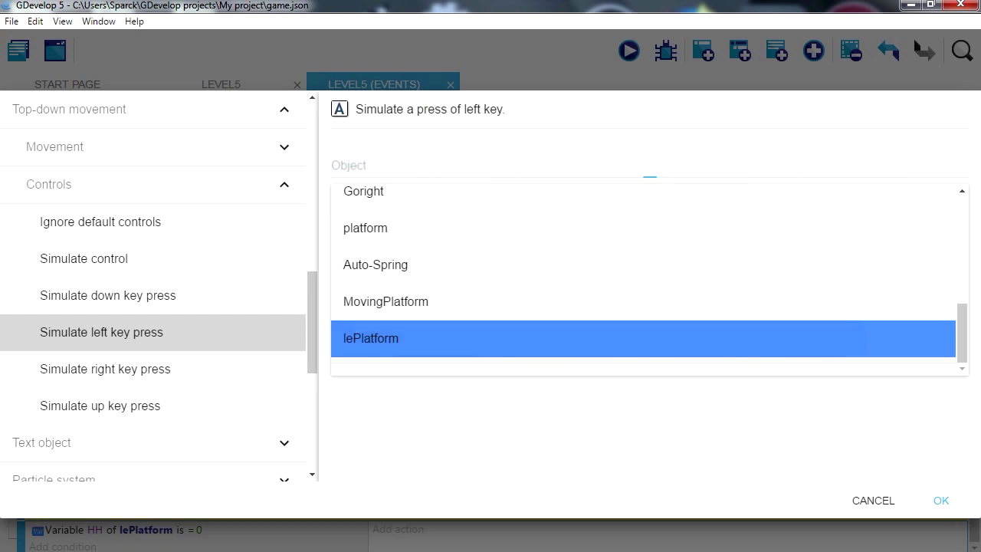
{"action": "key", "text": "Return"}
{"action": "key", "text": "Return"}
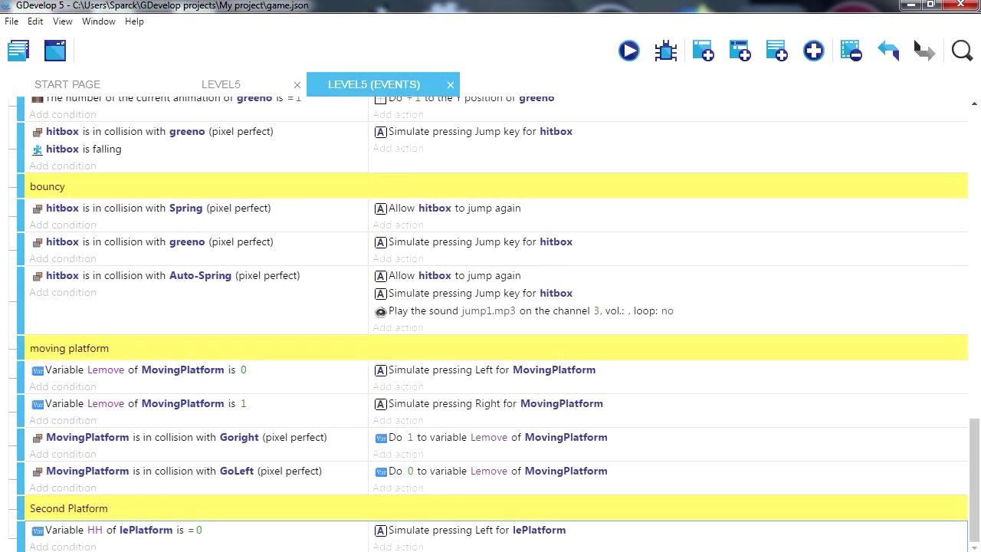
{"action": "left_click", "coordinate": [628, 51]}
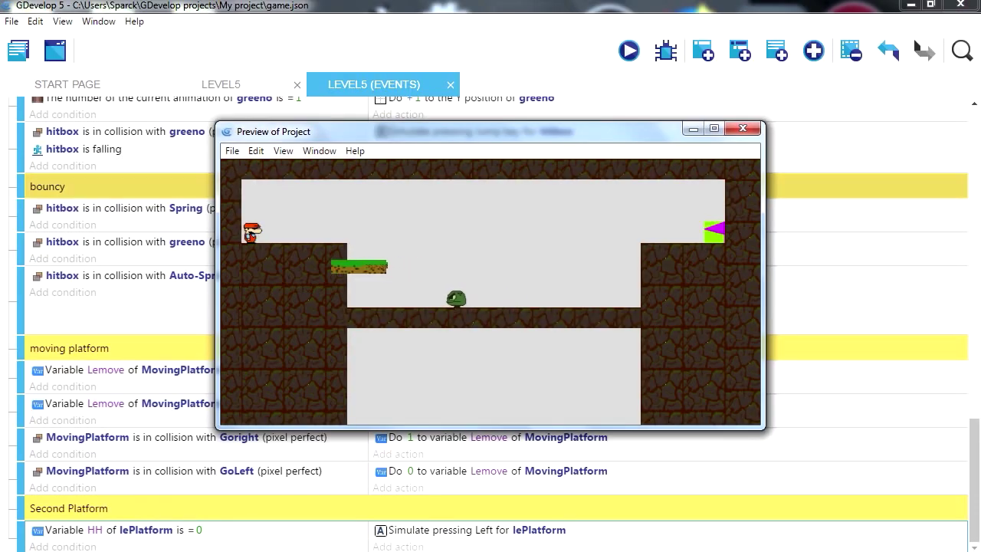
Close the preview and duplicate the HH = 0 event, making the copy test HH = 1
{"action": "left_click", "coordinate": [743, 128]}
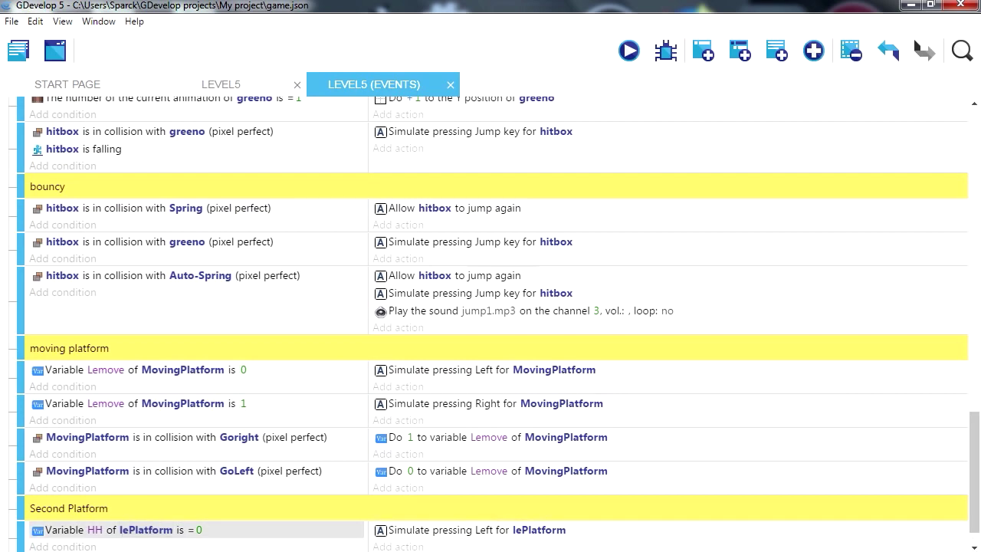
{"action": "left_click", "coordinate": [192, 529]}
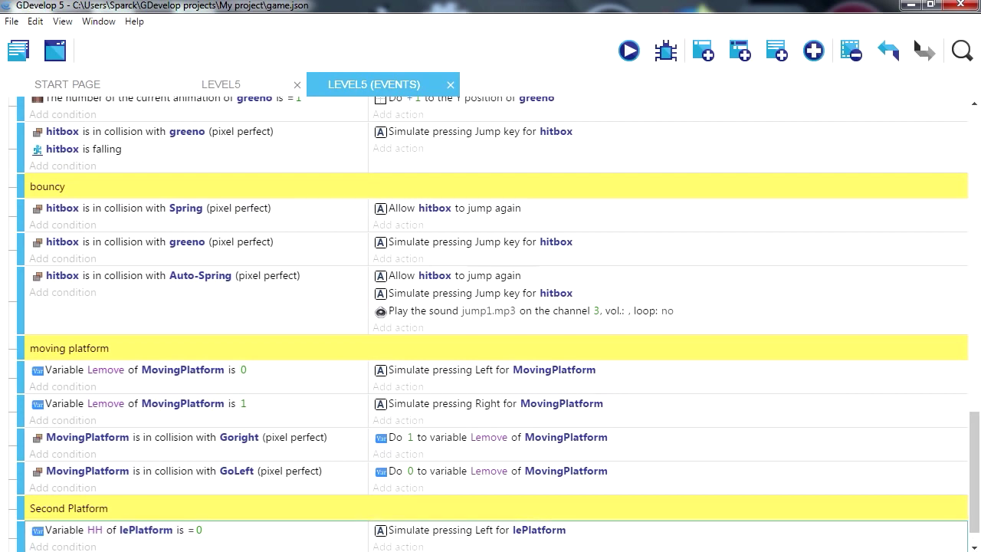
{"action": "key", "text": "ctrl+v"}
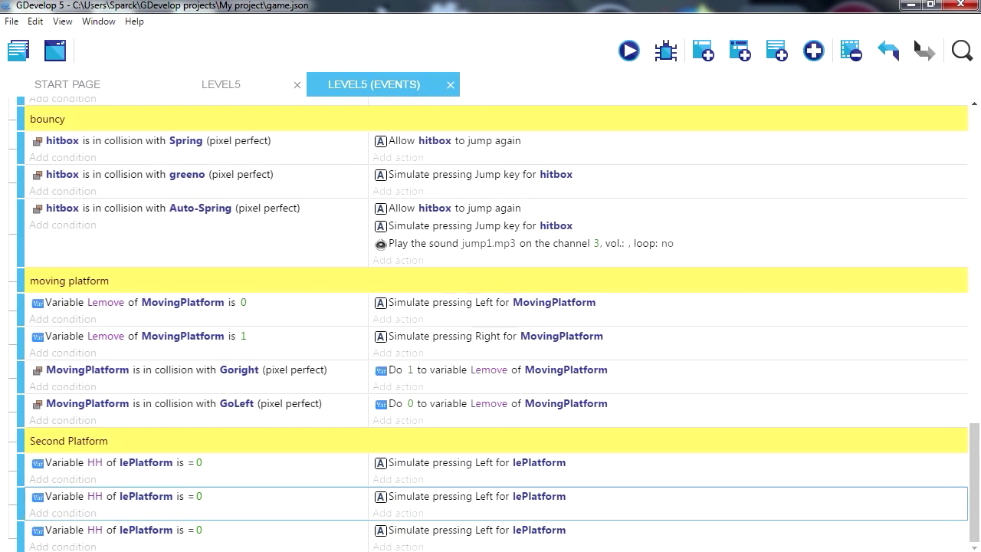
{"action": "scroll", "coordinate": [199, 530], "scroll_direction": "up", "scroll_amount": 1}
{"action": "left_click", "coordinate": [198, 530]}
{"action": "type", "text": "1"}
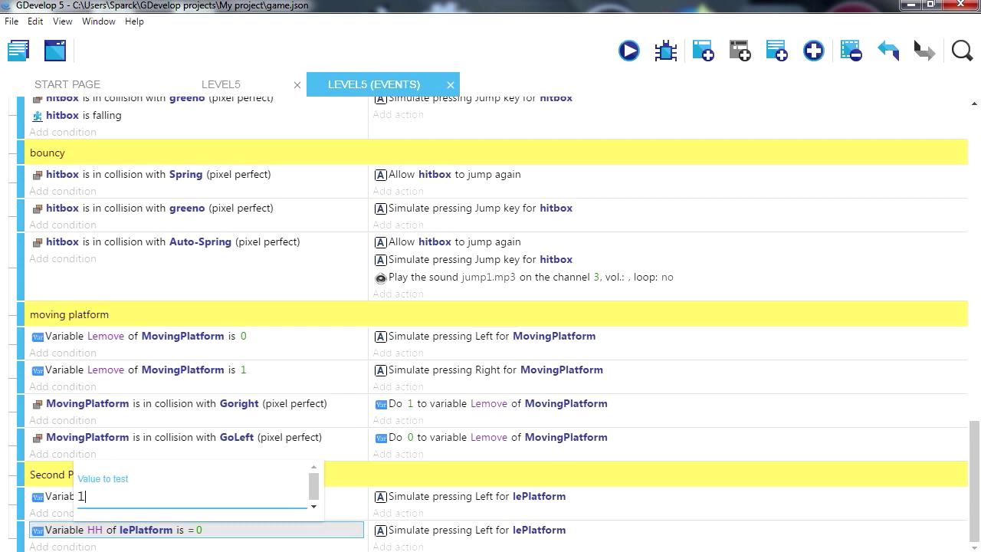
{"action": "key", "text": "Return"}
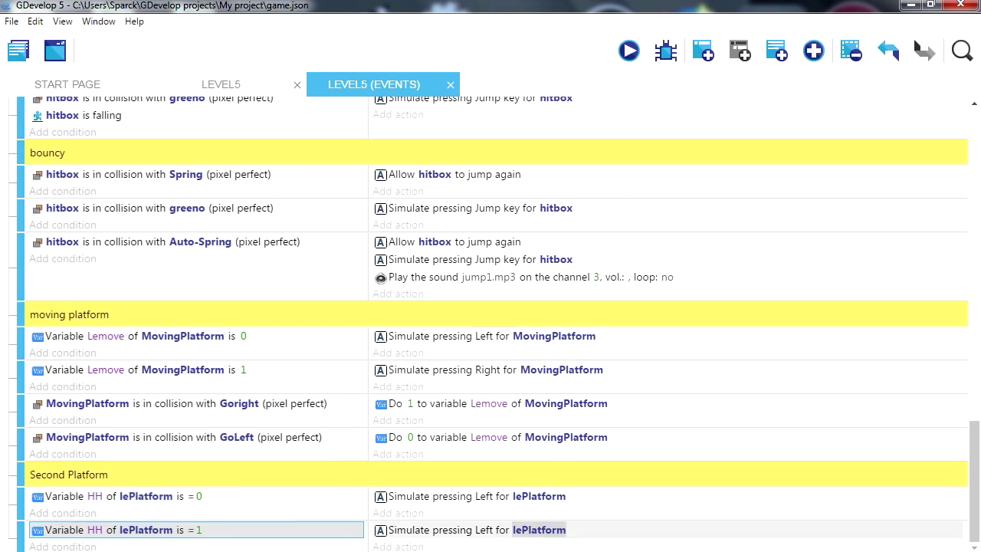
Change the copy's action to Simulate right key press and preview again
{"action": "left_click", "coordinate": [539, 529]}
{"action": "double_click", "coordinate": [539, 529]}
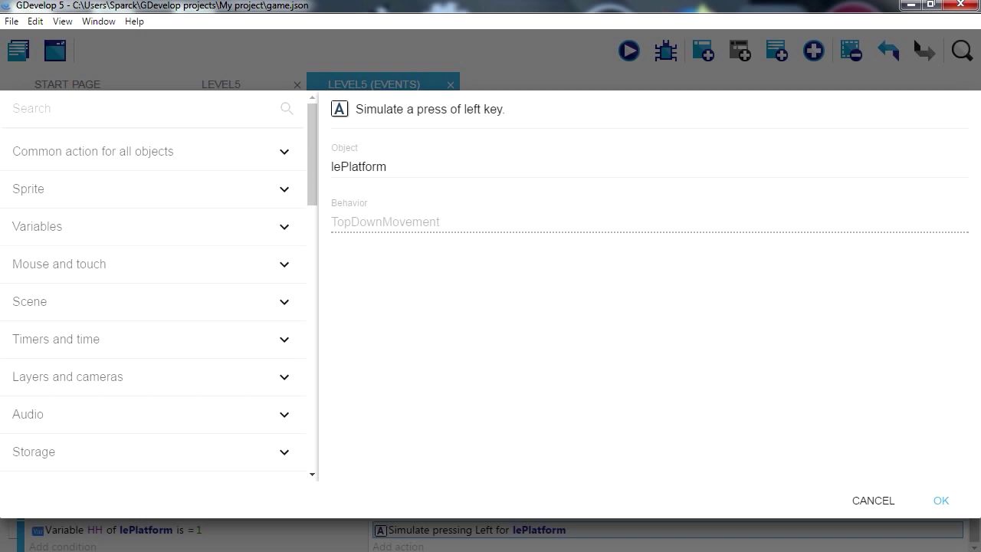
{"action": "scroll", "coordinate": [153, 284], "scroll_direction": "down", "scroll_amount": 2}
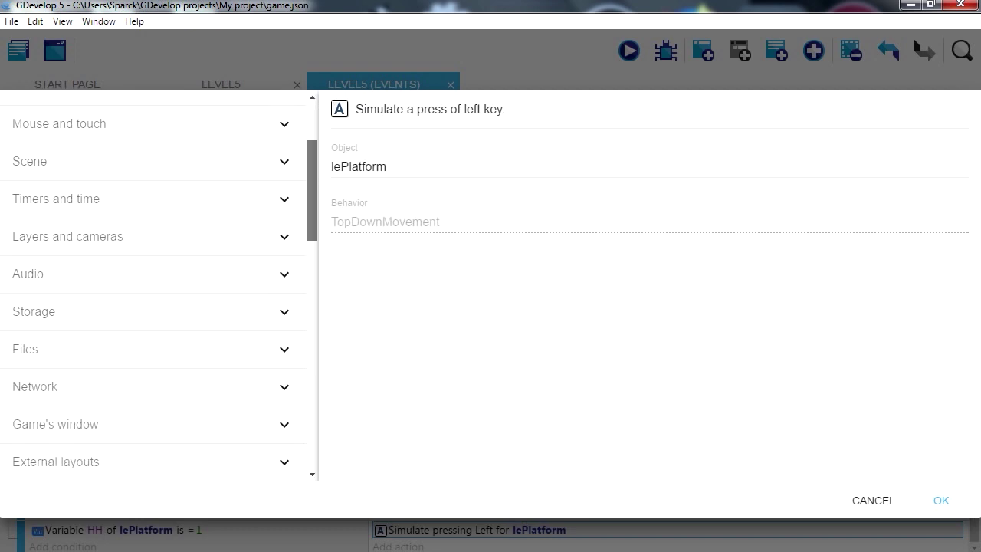
{"action": "scroll", "coordinate": [154, 306], "scroll_direction": "down", "scroll_amount": 5}
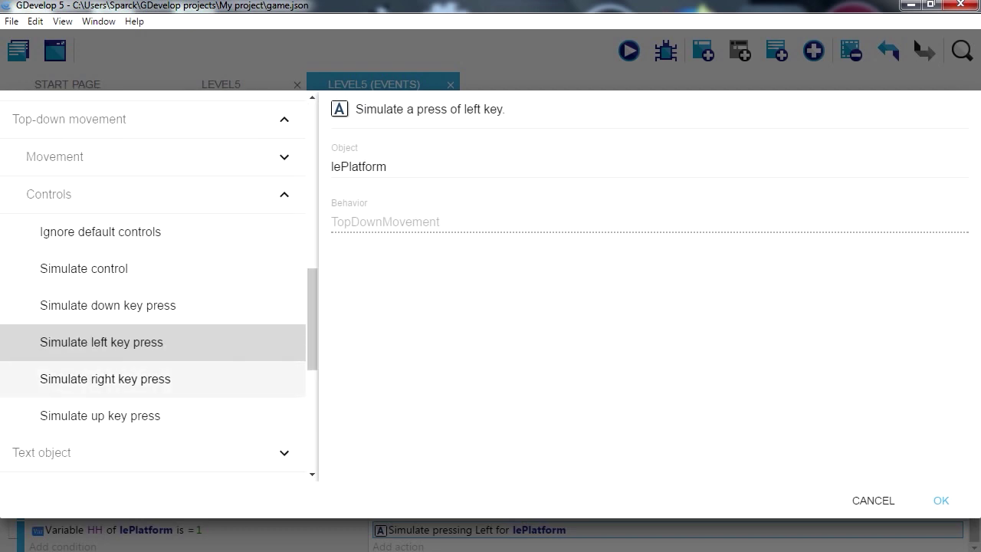
{"action": "left_click", "coordinate": [105, 379]}
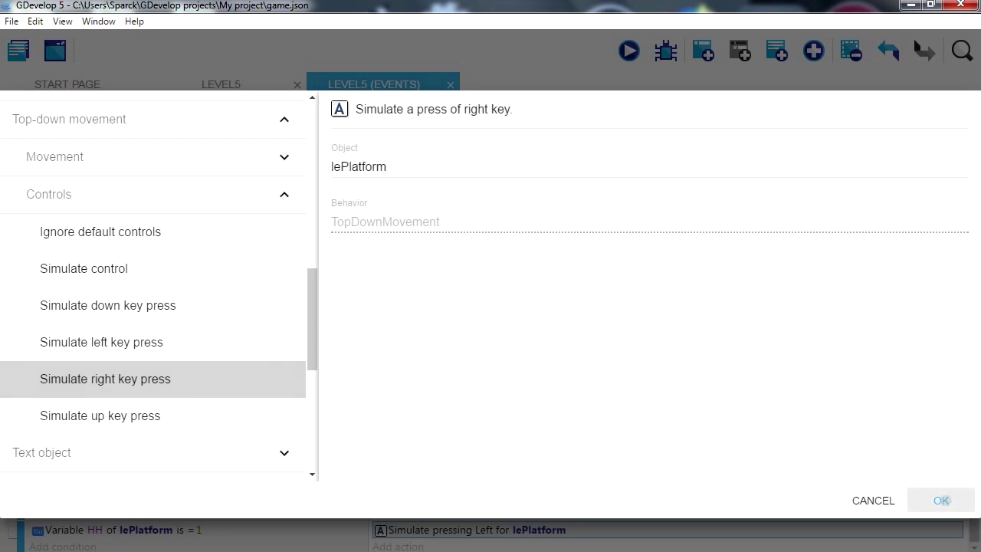
{"action": "left_click", "coordinate": [941, 500]}
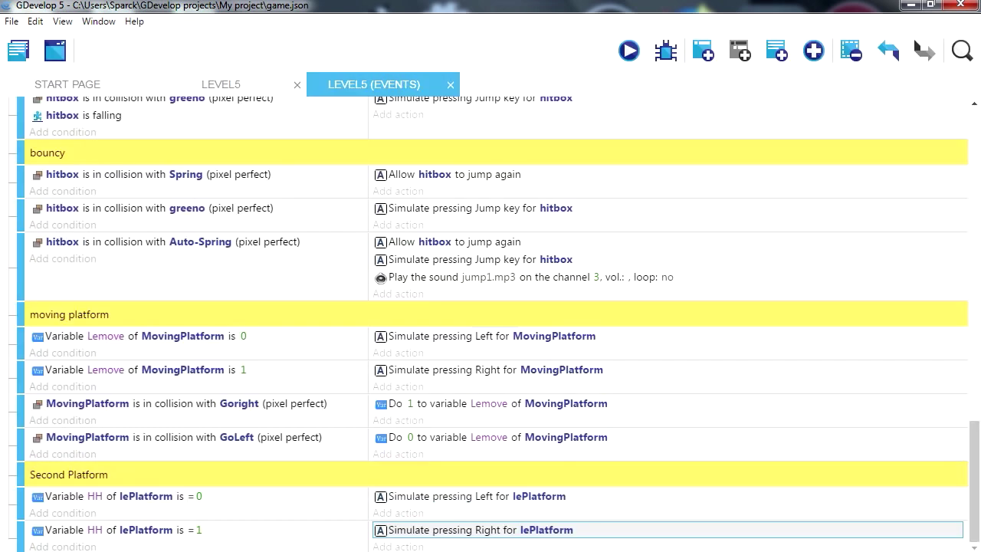
{"action": "left_click", "coordinate": [628, 50]}
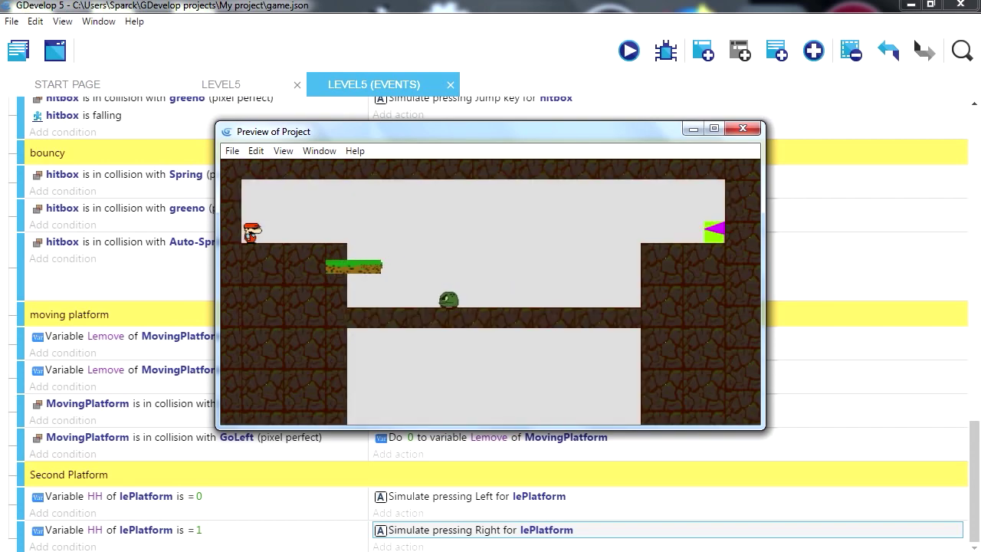
Close the preview and add a pixel-perfect Sprite collision condition to a new empty event
{"action": "key", "text": "alt+F4"}
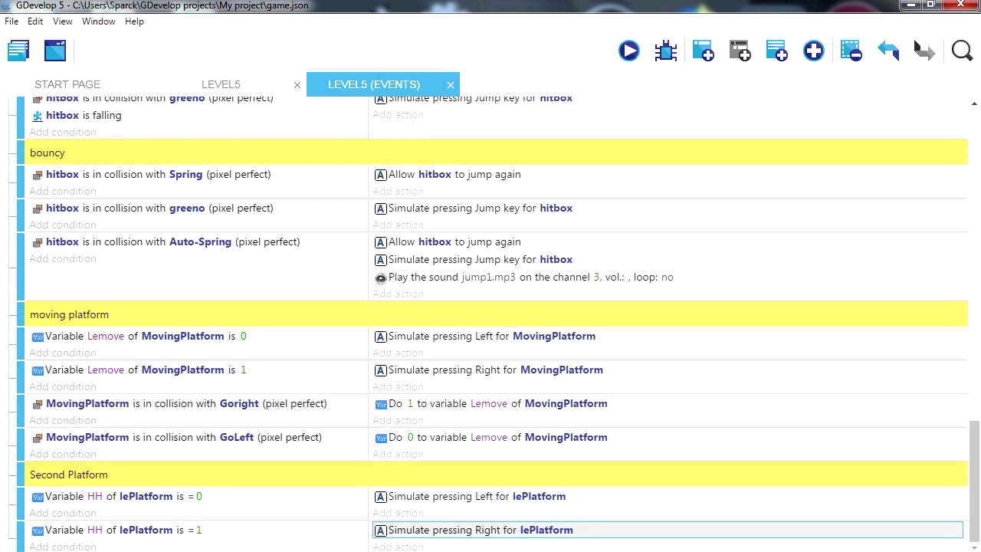
{"action": "scroll", "coordinate": [490, 322], "scroll_direction": "down", "scroll_amount": 1}
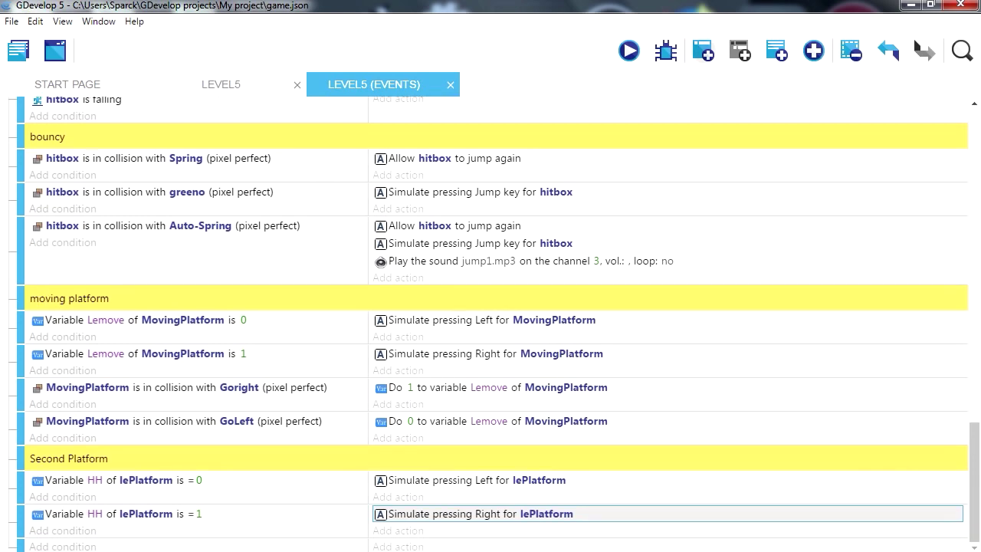
{"action": "left_click", "coordinate": [63, 546]}
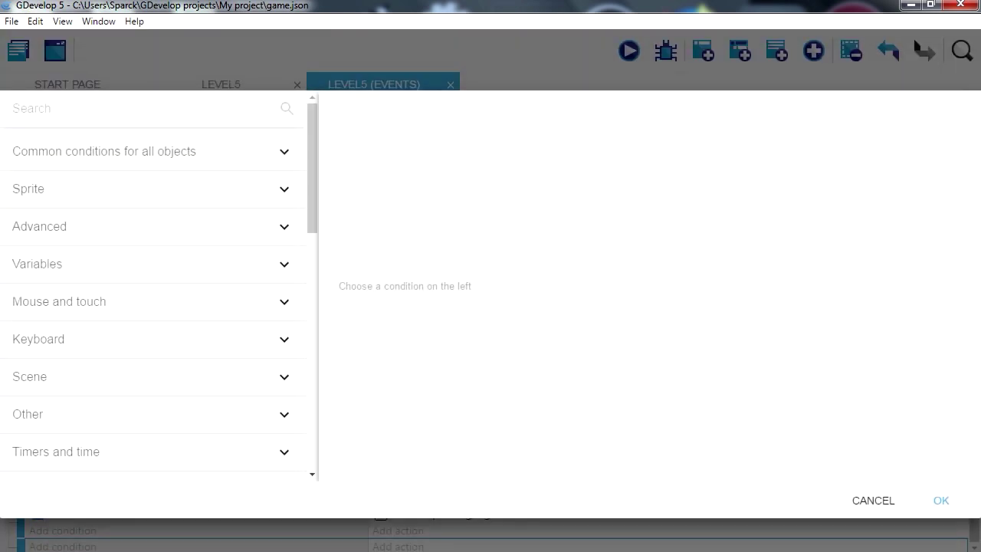
{"action": "left_click", "coordinate": [29, 189]}
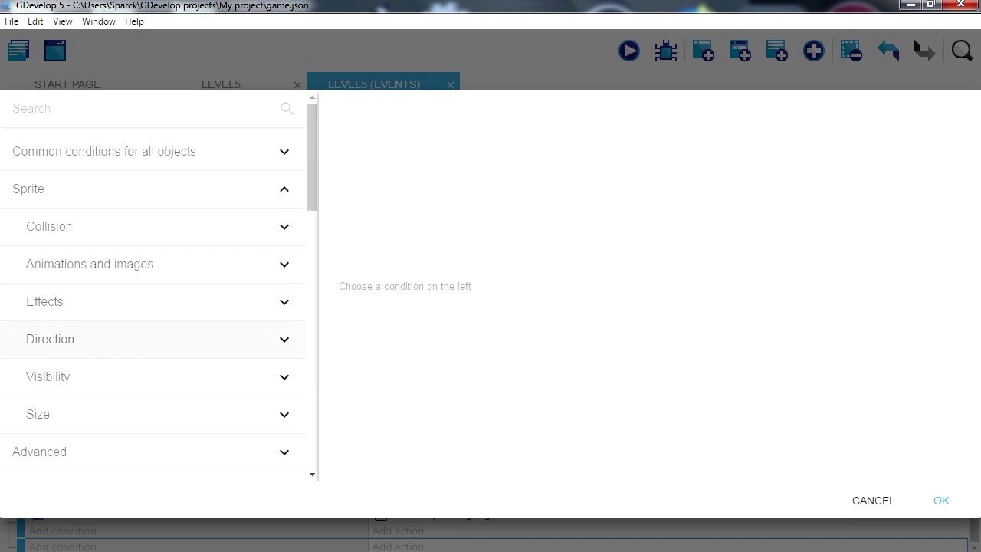
{"action": "left_click", "coordinate": [253, 227]}
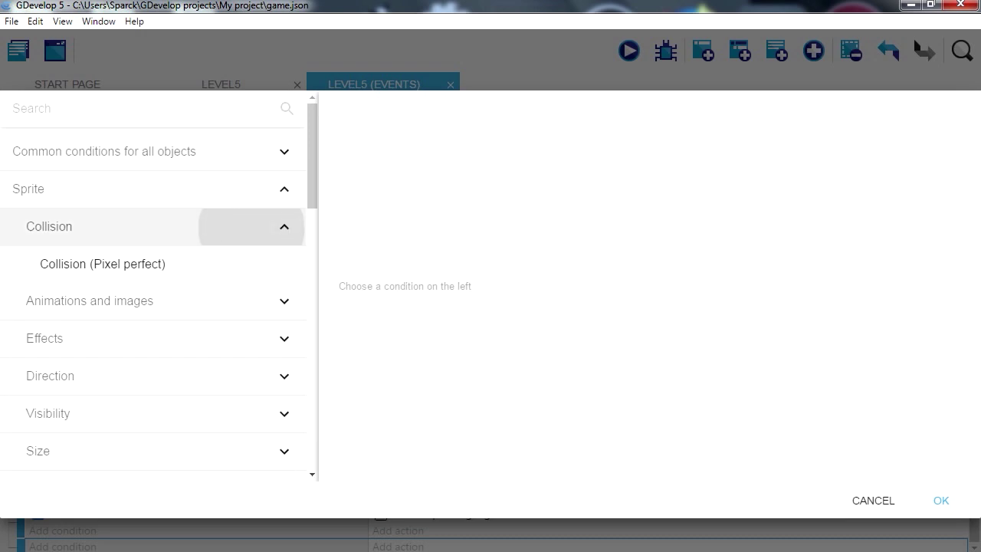
{"action": "left_click", "coordinate": [192, 264]}
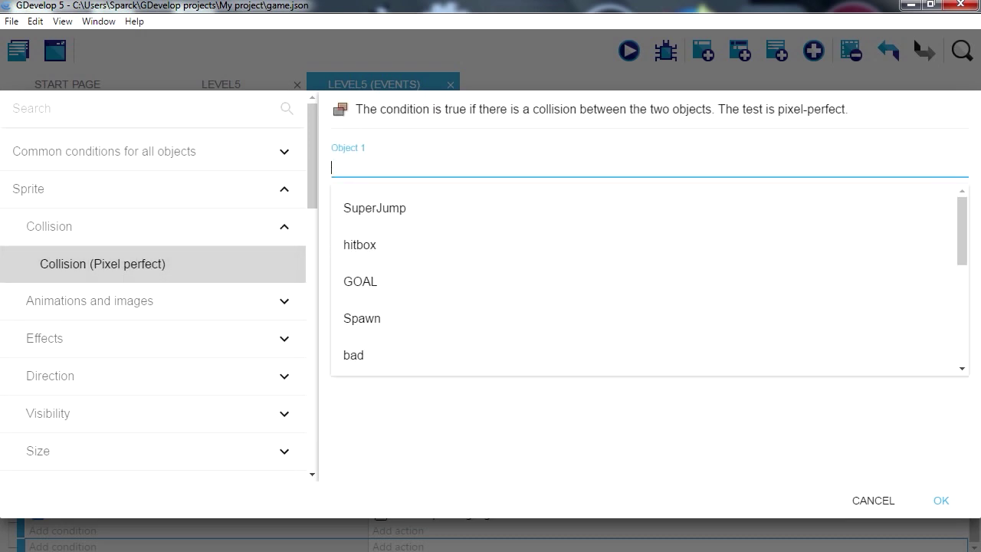
Set the collision objects to lePlatform and Goright and confirm the condition
{"action": "key", "text": "Up"}
{"action": "key", "text": "Up"}
{"action": "key", "text": "Down"}
{"action": "key", "text": "Return"}
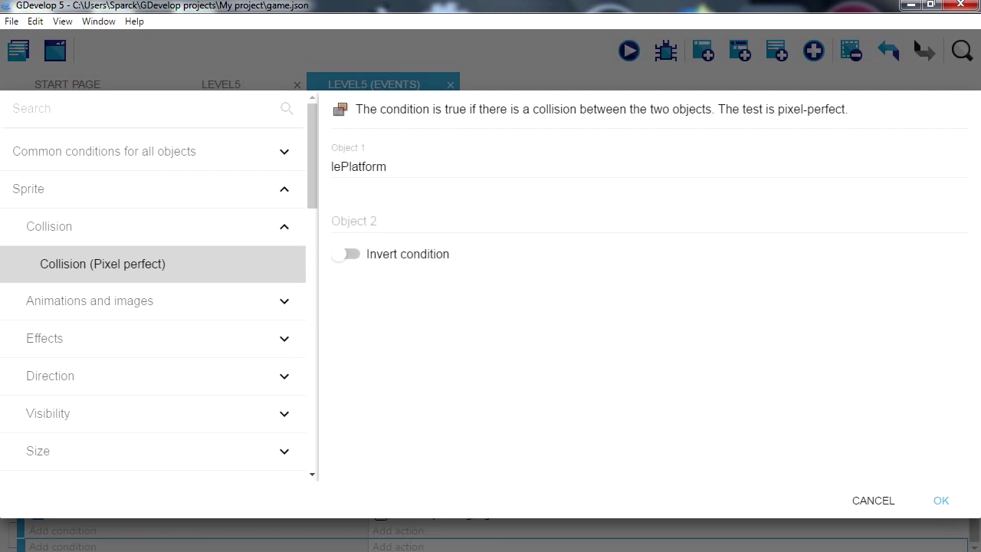
{"action": "key", "text": "Tab"}
{"action": "key", "text": "Down"}
{"action": "key", "text": "Down"}
{"action": "key", "text": "Down"}
{"action": "key", "text": "Down"}
{"action": "key", "text": "Up"}
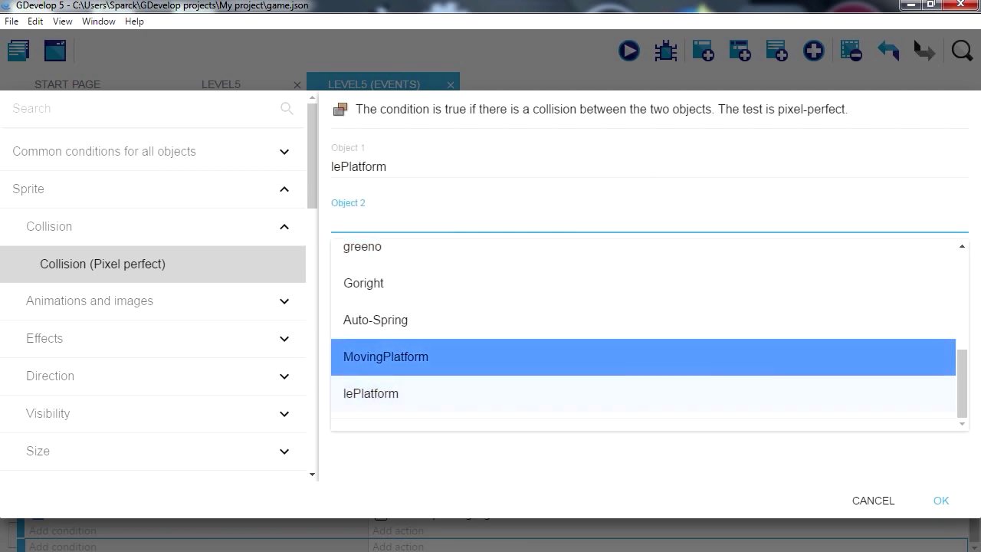
{"action": "key", "text": "Up"}
{"action": "key", "text": "Up"}
{"action": "key", "text": "Up"}
{"action": "key", "text": "Up"}
{"action": "key", "text": "Up"}
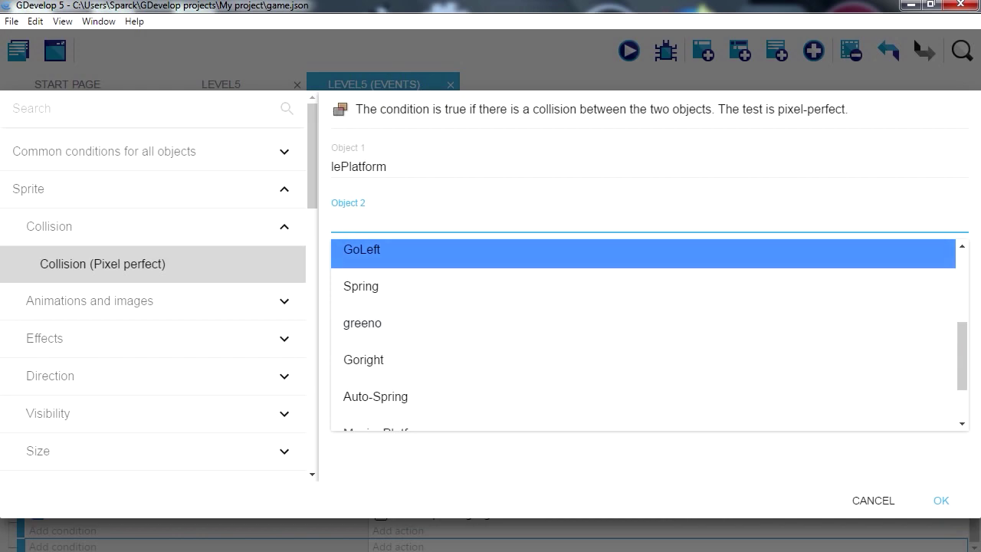
{"action": "key", "text": "Down"}
{"action": "key", "text": "Down"}
{"action": "key", "text": "Down"}
{"action": "key", "text": "Return"}
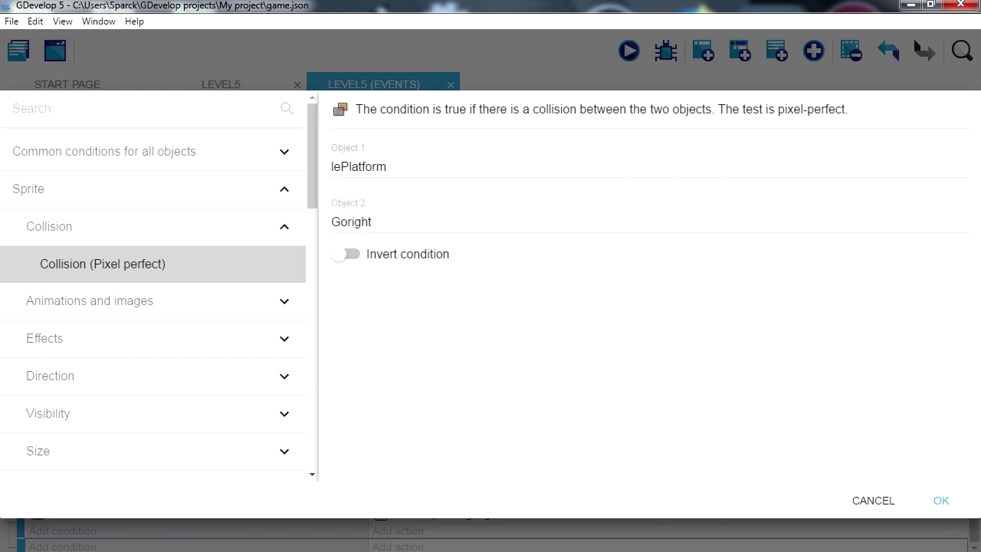
{"action": "key", "text": "Return"}
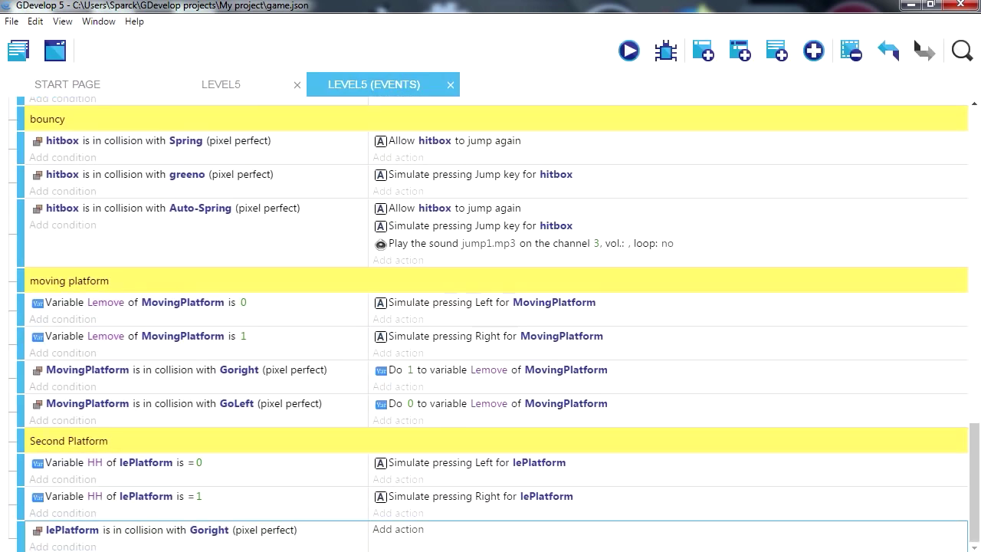
Add a Modify a variable of an object action to the Goright collision event
{"action": "left_click", "coordinate": [397, 529]}
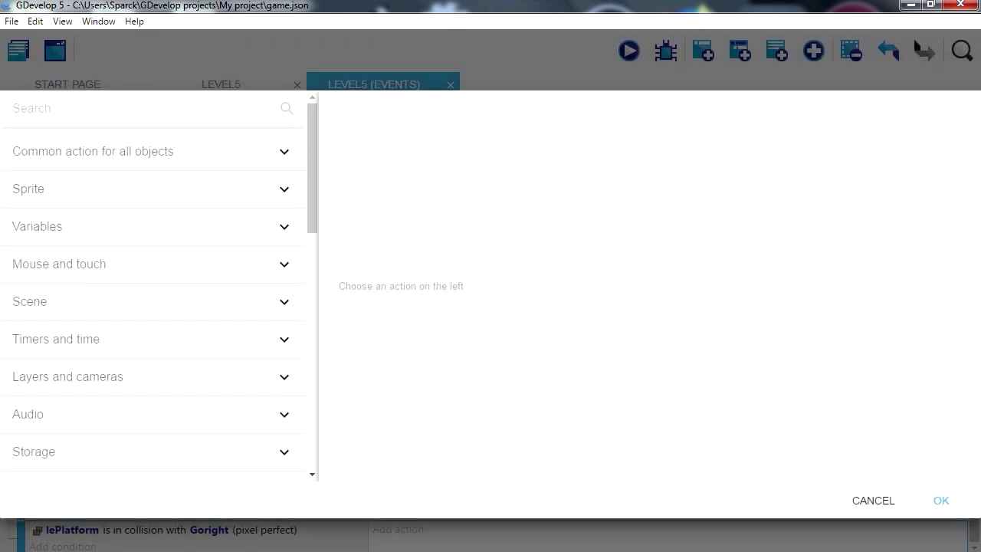
{"action": "left_click", "coordinate": [93, 151]}
{"action": "scroll", "coordinate": [153, 337], "scroll_direction": "down", "scroll_amount": 3}
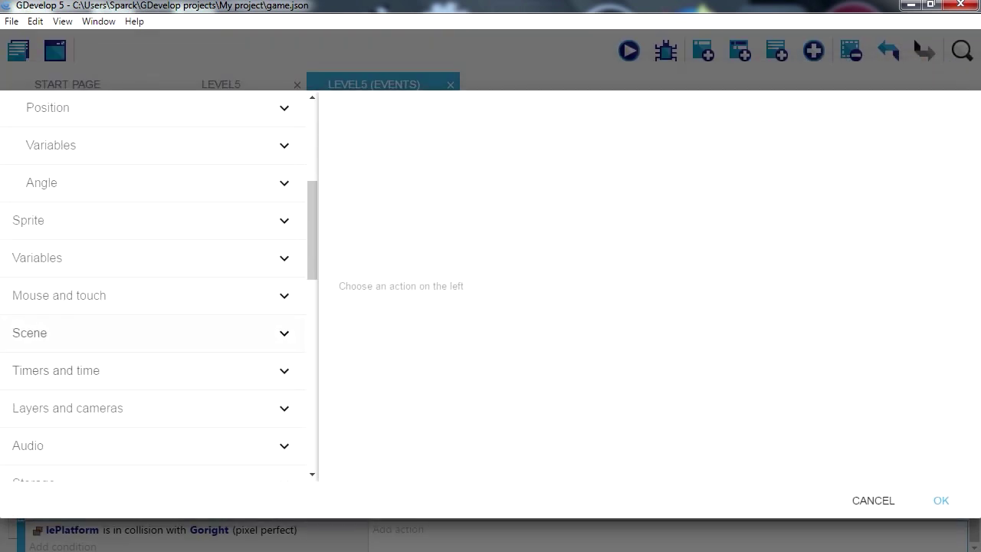
{"action": "left_click", "coordinate": [138, 221]}
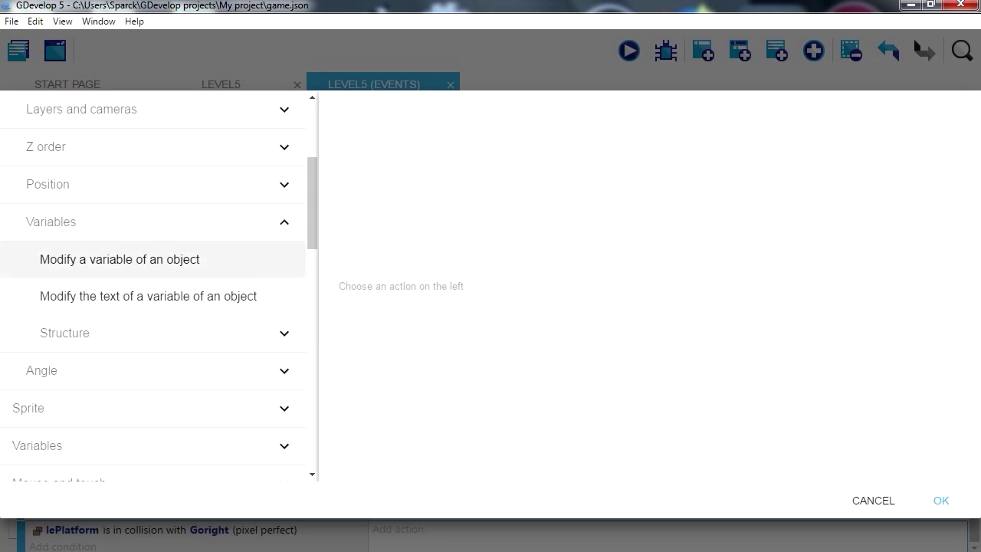
{"action": "left_click", "coordinate": [120, 259]}
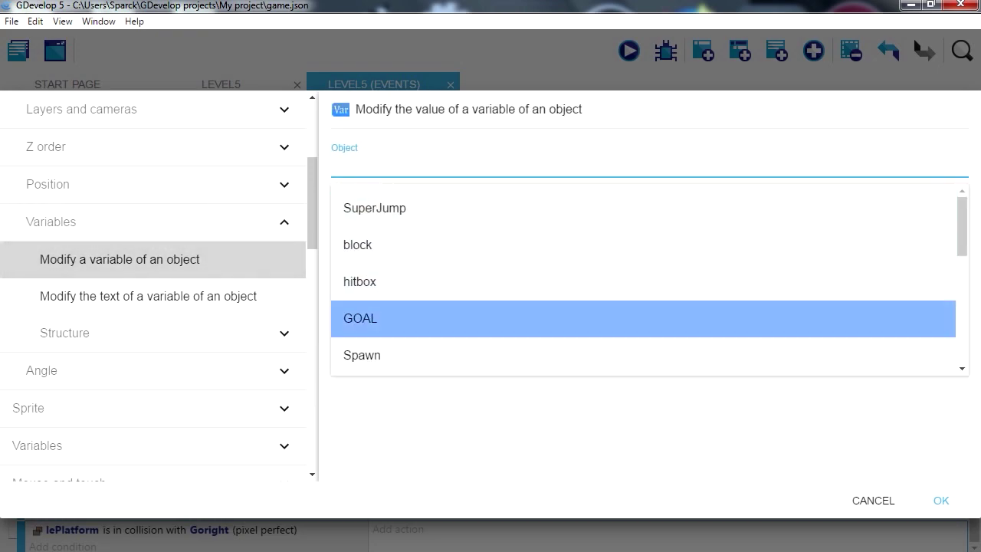
{"action": "scroll", "coordinate": [644, 338], "scroll_direction": "down", "scroll_amount": 3}
Make the action set lePlatform's HH variable to 1
{"action": "key", "text": "Return"}
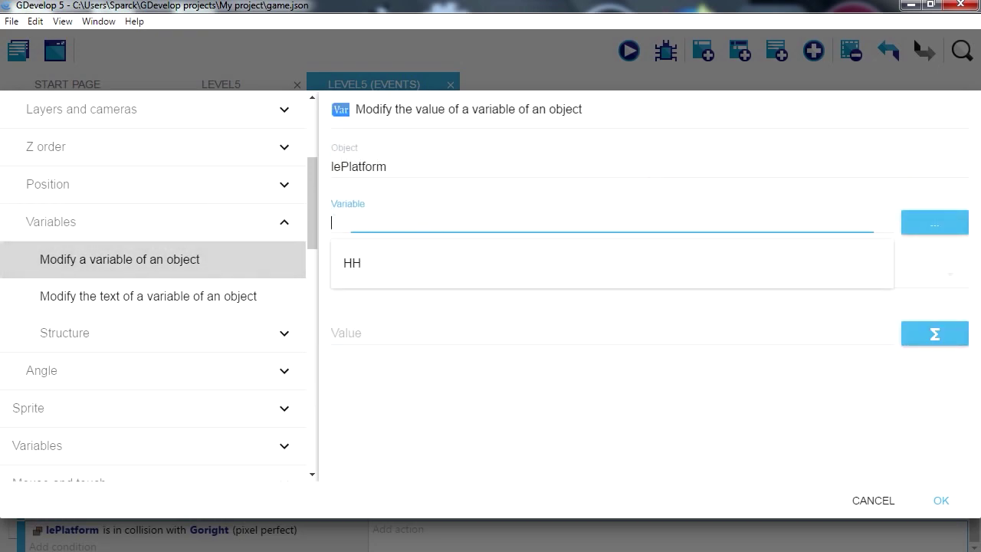
{"action": "key", "text": "Down"}
{"action": "key", "text": "Return"}
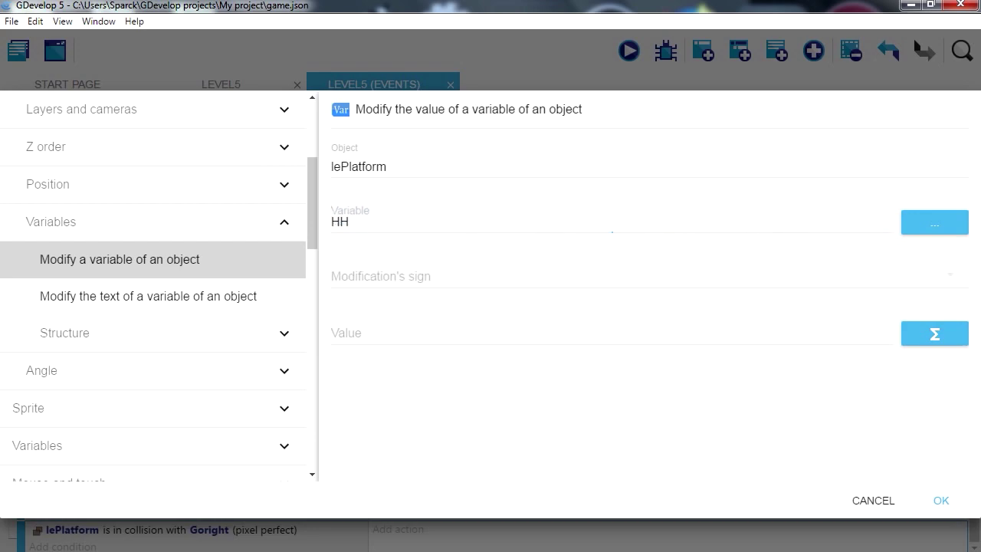
{"action": "key", "text": "Tab"}
{"action": "key", "text": "Down"}
{"action": "key", "text": "Return"}
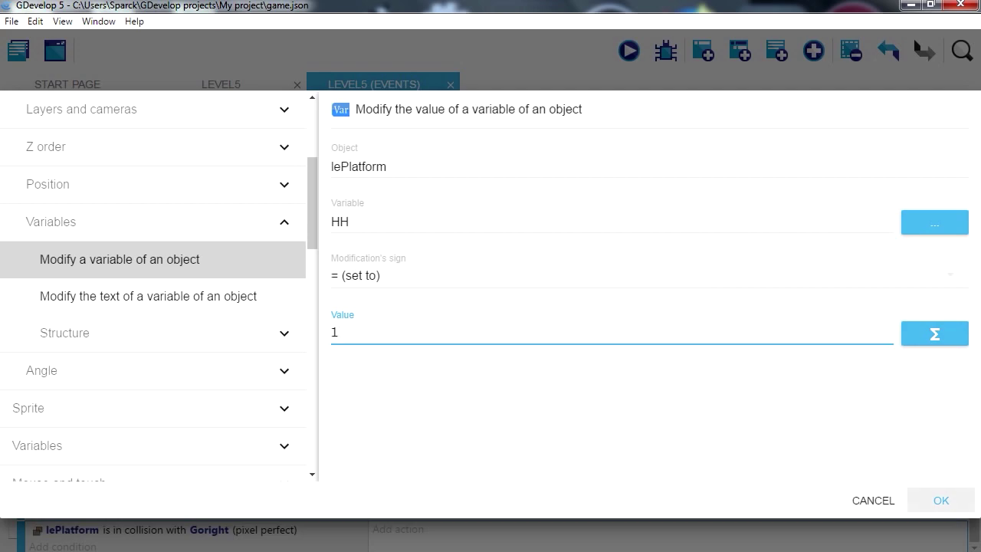
{"action": "key", "text": "Return"}
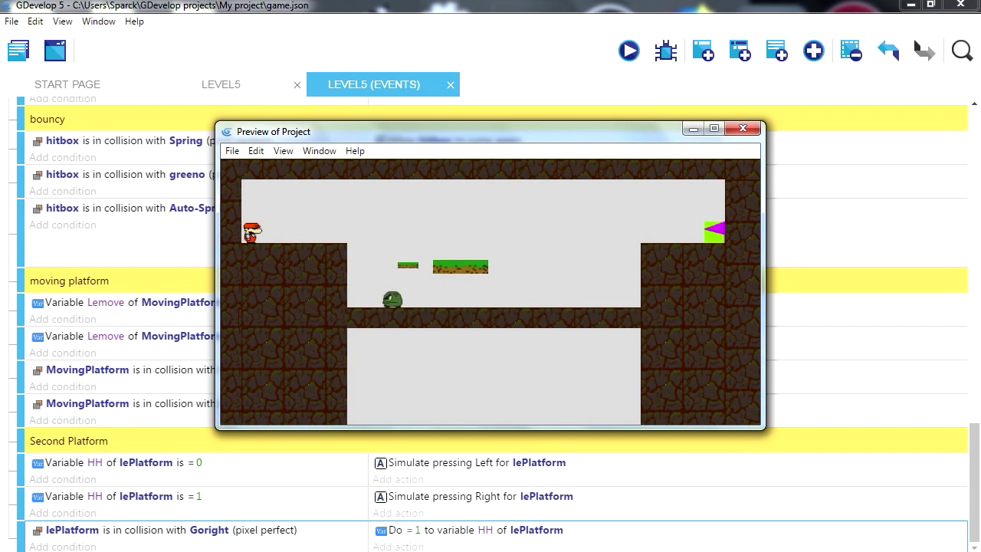
Close the preview, delete the small grass platform, and move the grass platform further right
{"action": "left_click", "coordinate": [743, 128]}
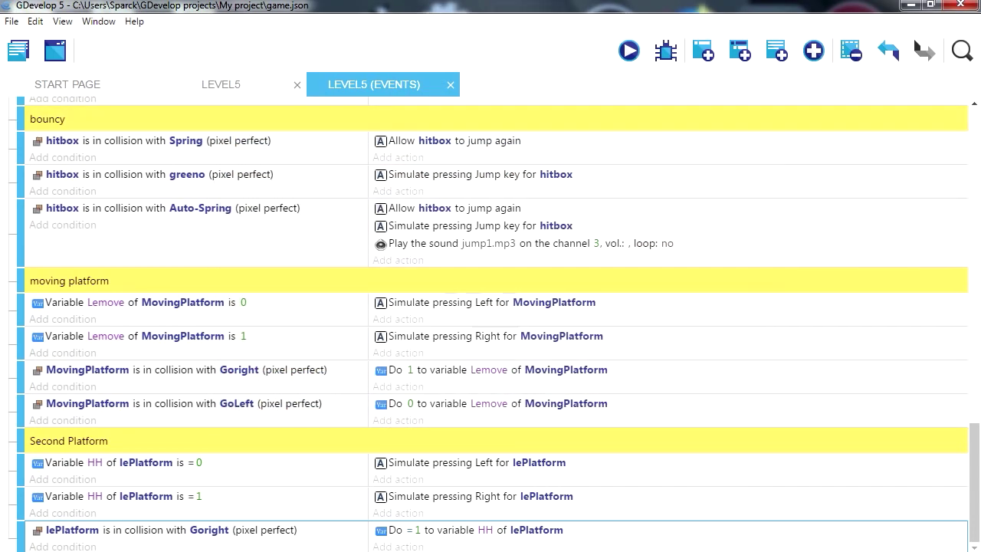
{"action": "left_click", "coordinate": [220, 84]}
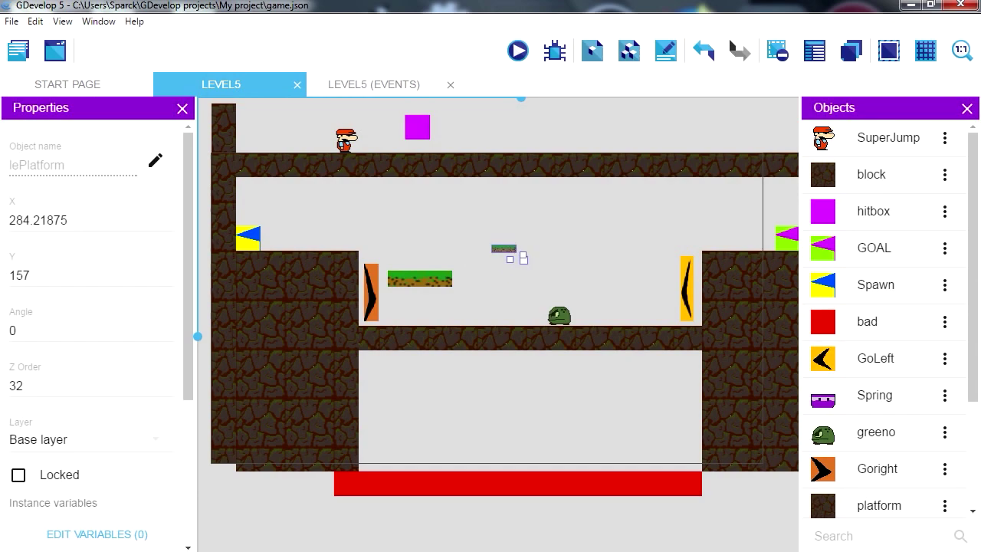
{"action": "key", "text": "Escape"}
{"action": "left_click", "coordinate": [515, 252]}
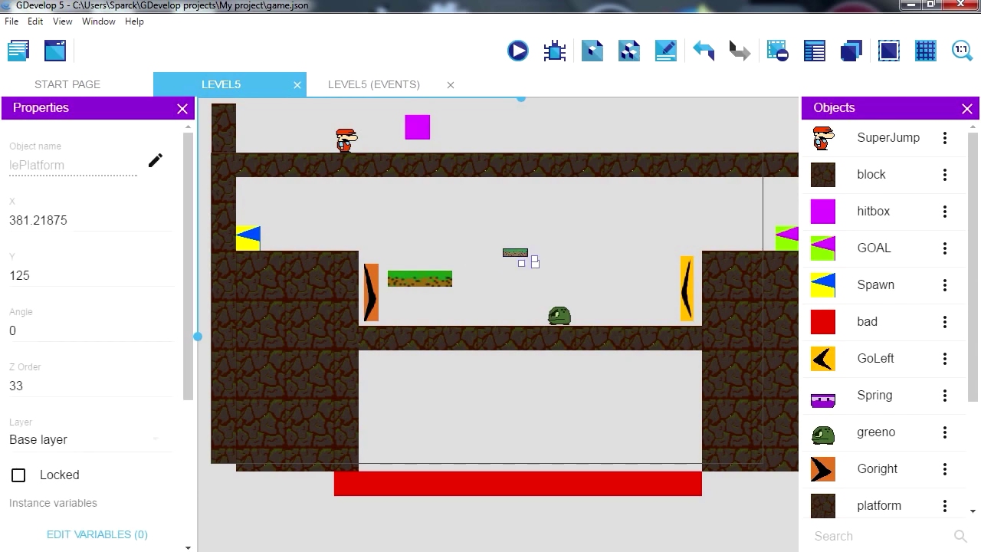
{"action": "key", "text": "Delete"}
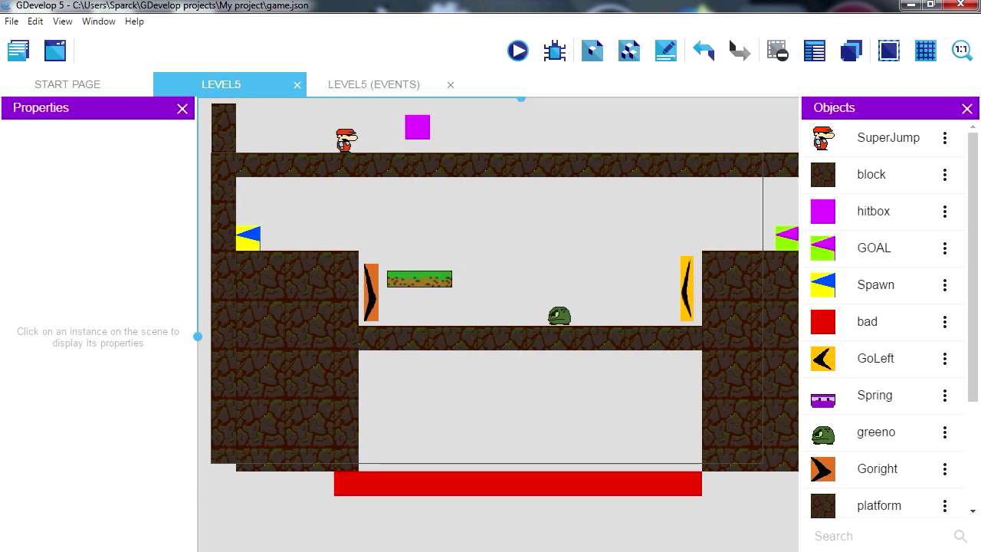
{"action": "left_click_drag", "start_coordinate": [420, 279], "coordinate": [507, 275]}
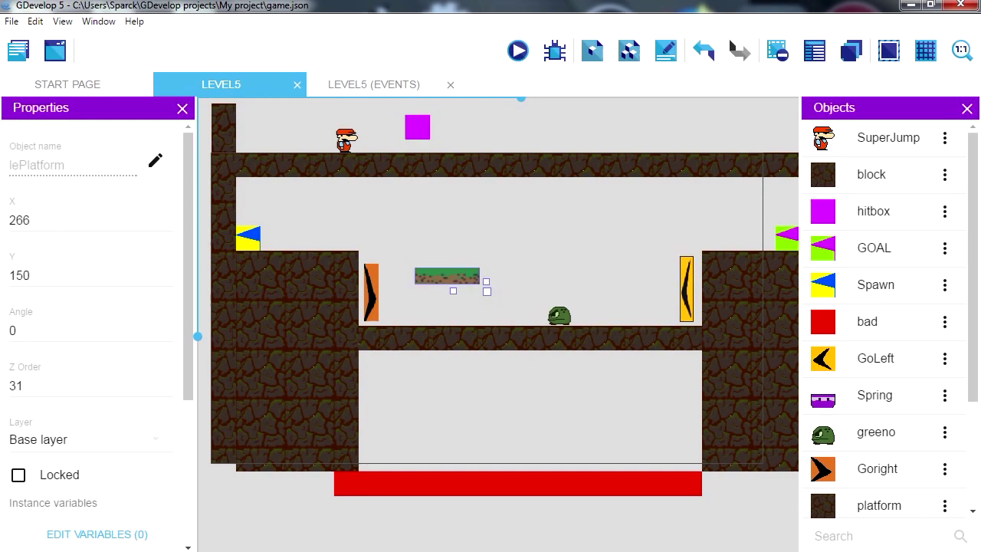
Paste a duplicate of the lePlatform–Goright collision event in Level5 events
{"action": "left_click", "coordinate": [374, 85]}
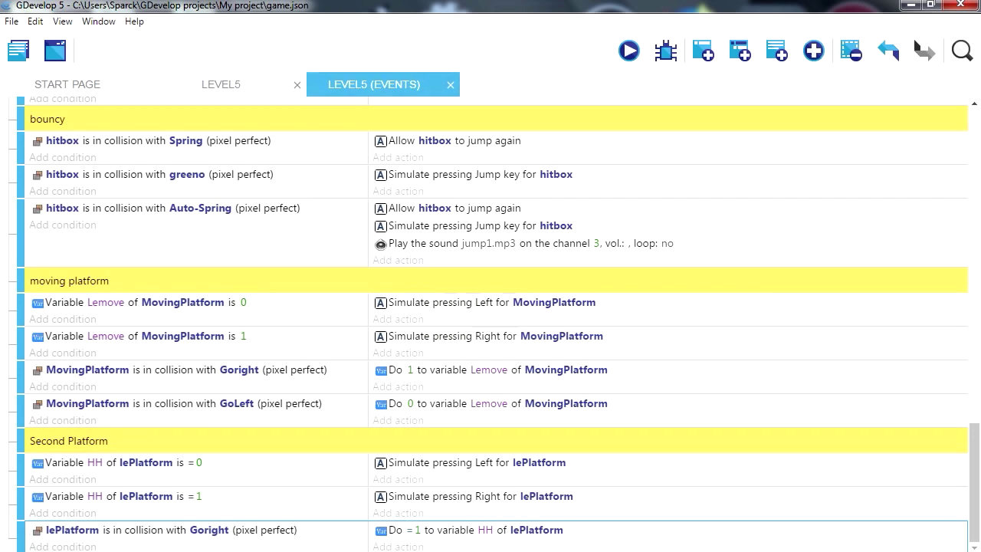
{"action": "key", "text": "ctrl+v"}
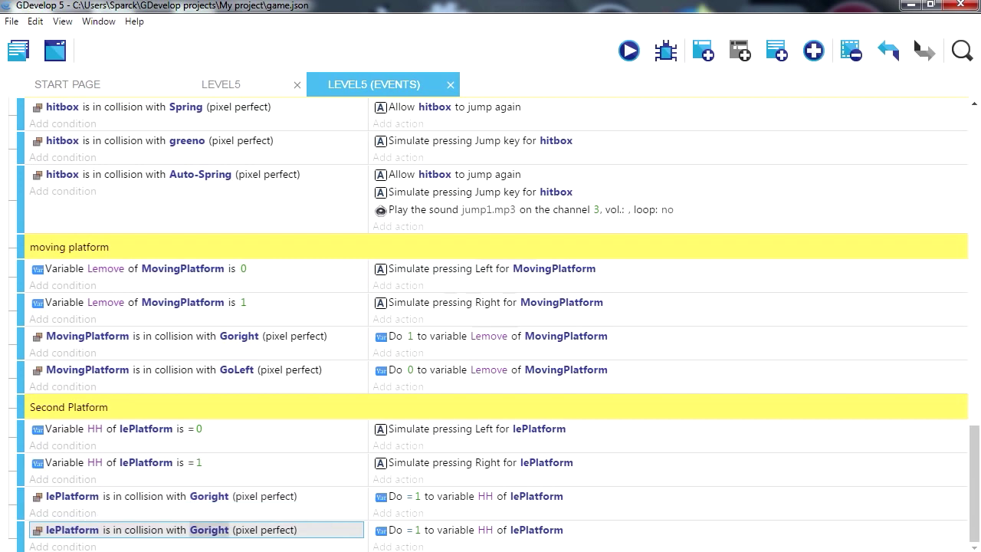
{"action": "left_click", "coordinate": [210, 530]}
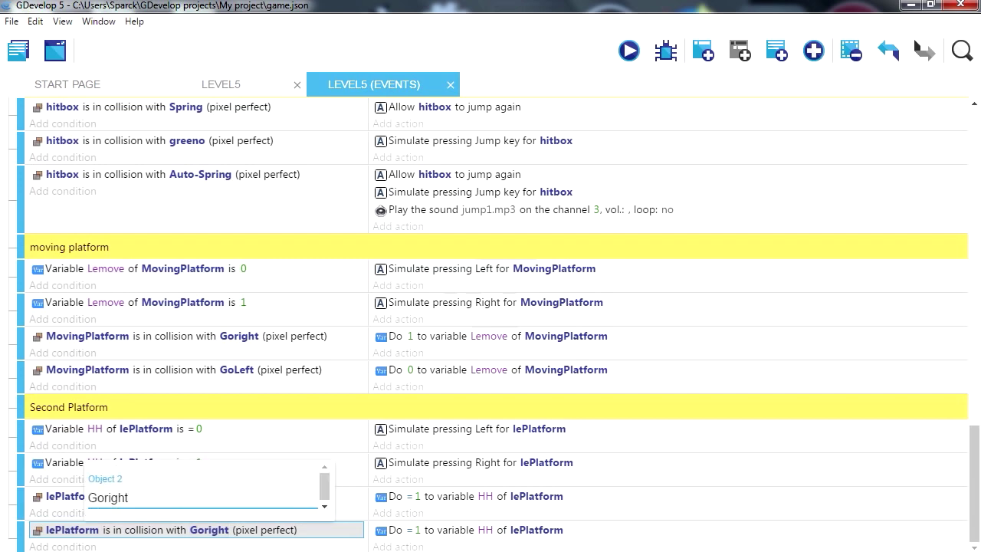
Retarget the copied event to lePlatform colliding with GoLeft, setting HH to 0
{"action": "key", "text": "BackSpace"}
{"action": "key", "text": "BackSpace"}
{"action": "key", "text": "BackSpace"}
{"action": "key", "text": "BackSpace"}
{"action": "key", "text": "BackSpace"}
{"action": "key", "text": "BackSpace"}
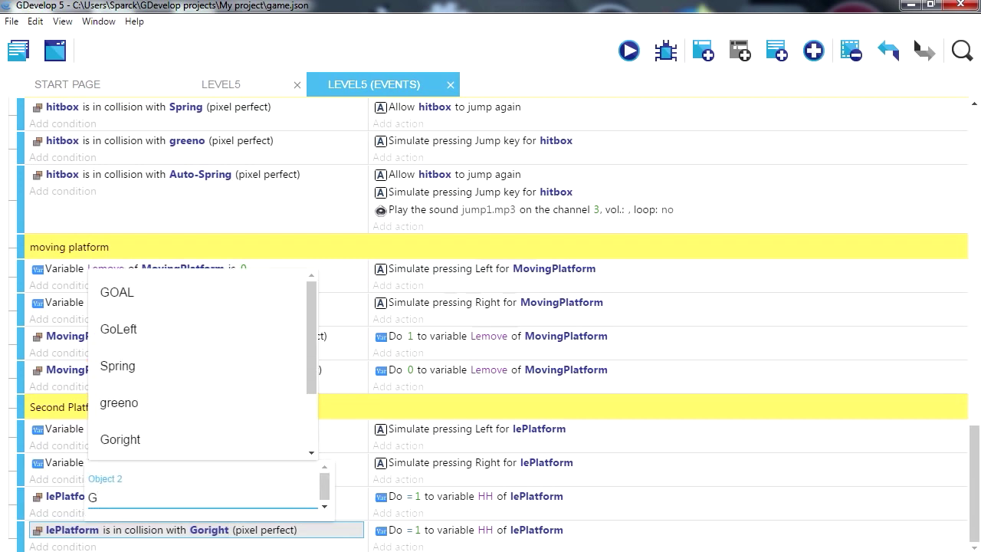
{"action": "key", "text": "Down"}
{"action": "key", "text": "Up"}
{"action": "key", "text": "Up"}
{"action": "key", "text": "Down"}
{"action": "key", "text": "Down"}
{"action": "key", "text": "Down"}
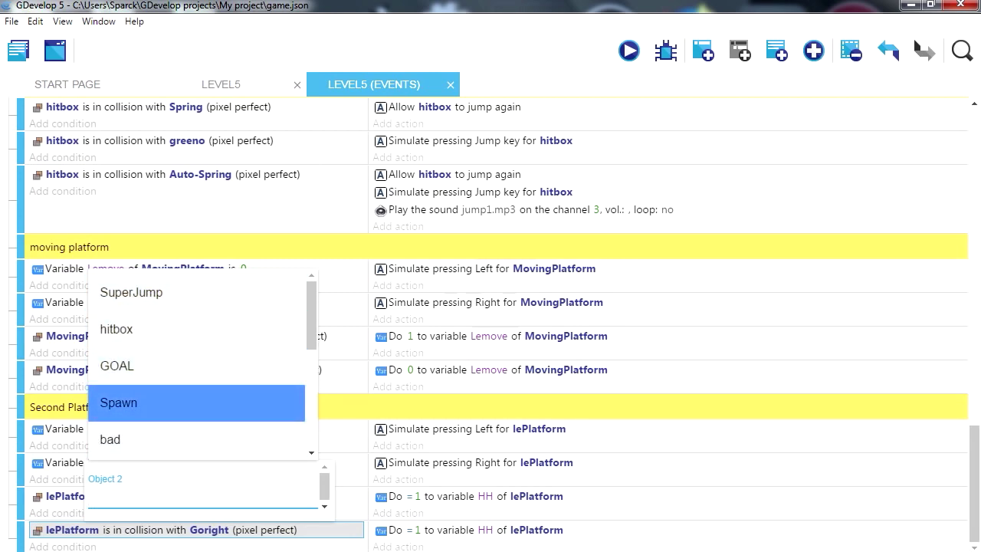
{"action": "key", "text": "Up"}
{"action": "key", "text": "Up"}
{"action": "key", "text": "Down"}
{"action": "key", "text": "Down"}
{"action": "key", "text": "Down"}
{"action": "key", "text": "Down"}
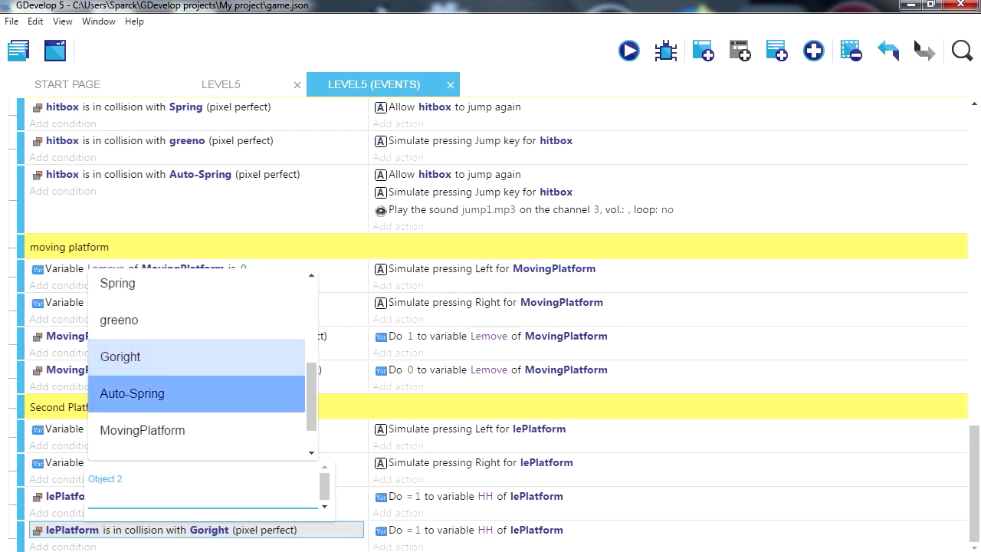
{"action": "key", "text": "Down"}
{"action": "key", "text": "Down"}
{"action": "key", "text": "Down"}
{"action": "key", "text": "Down"}
{"action": "key", "text": "Down"}
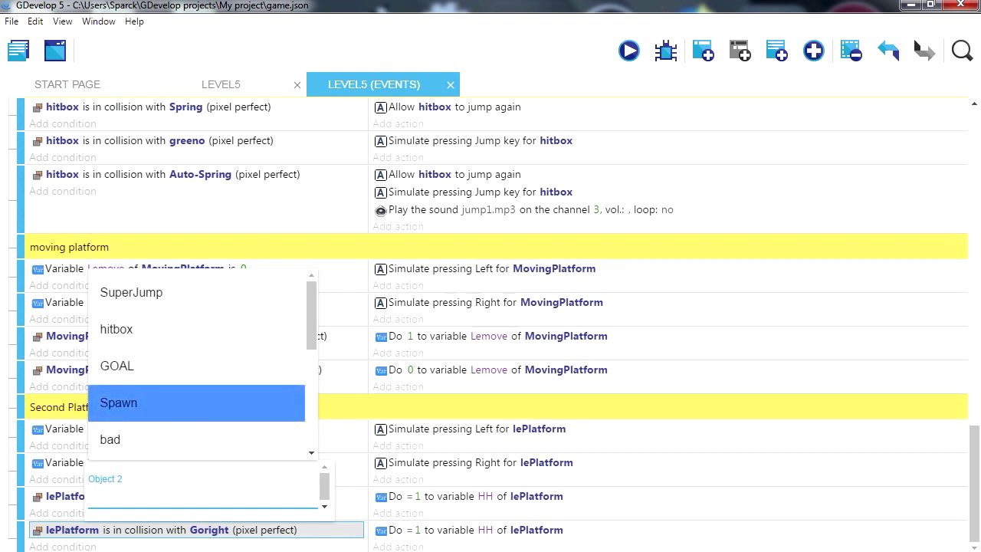
{"action": "key", "text": "Down"}
{"action": "key", "text": "Down"}
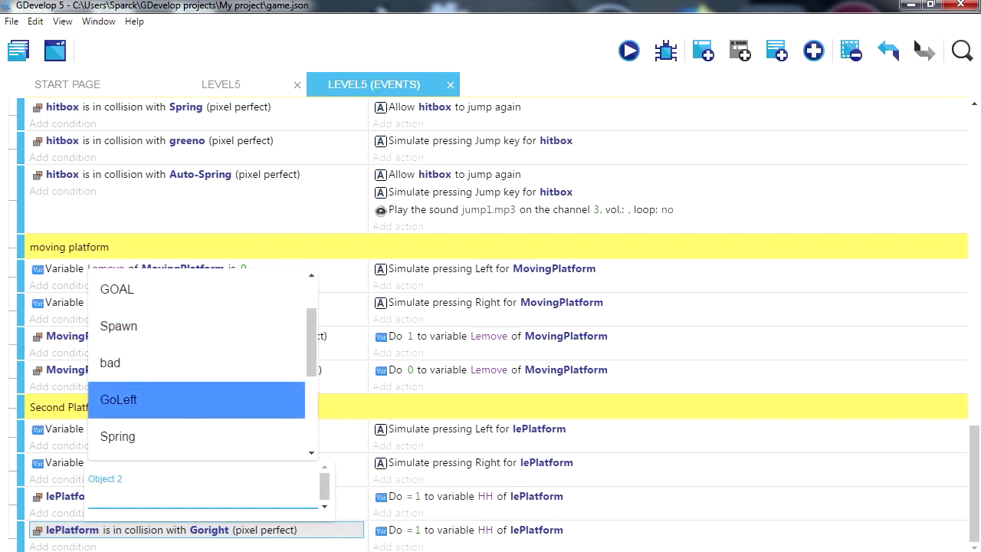
{"action": "key", "text": "Return"}
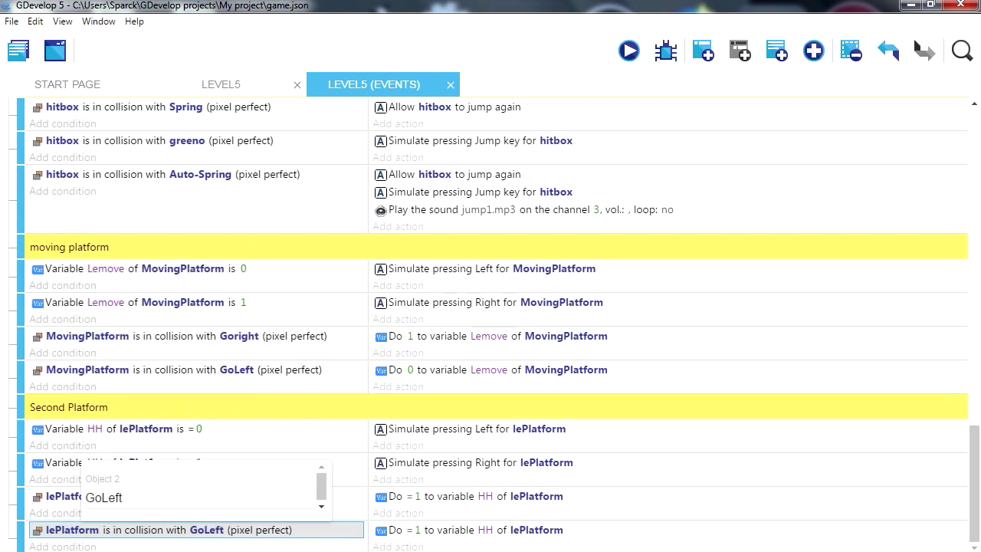
{"action": "key", "text": "Return"}
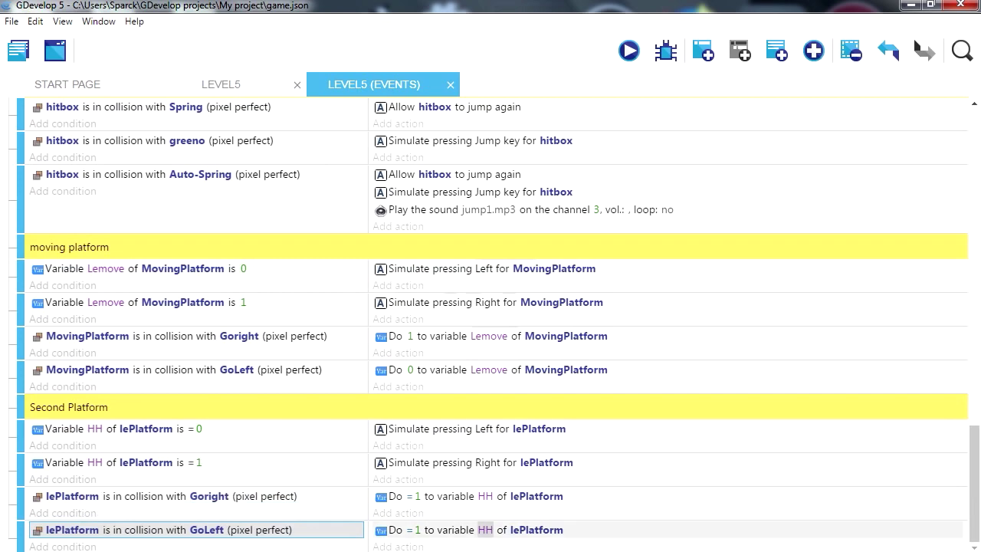
{"action": "left_click", "coordinate": [409, 530]}
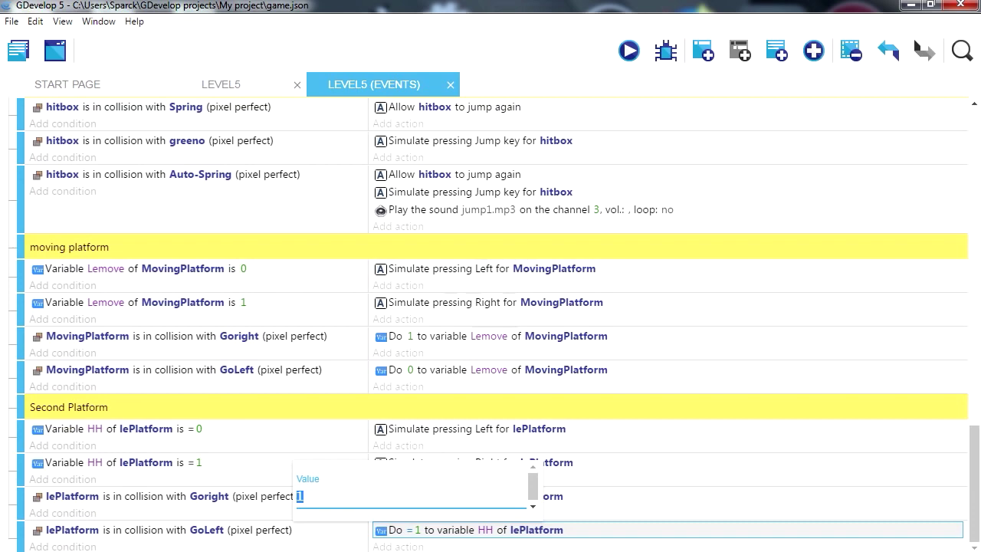
{"action": "type", "text": "0"}
{"action": "key", "text": "Return"}
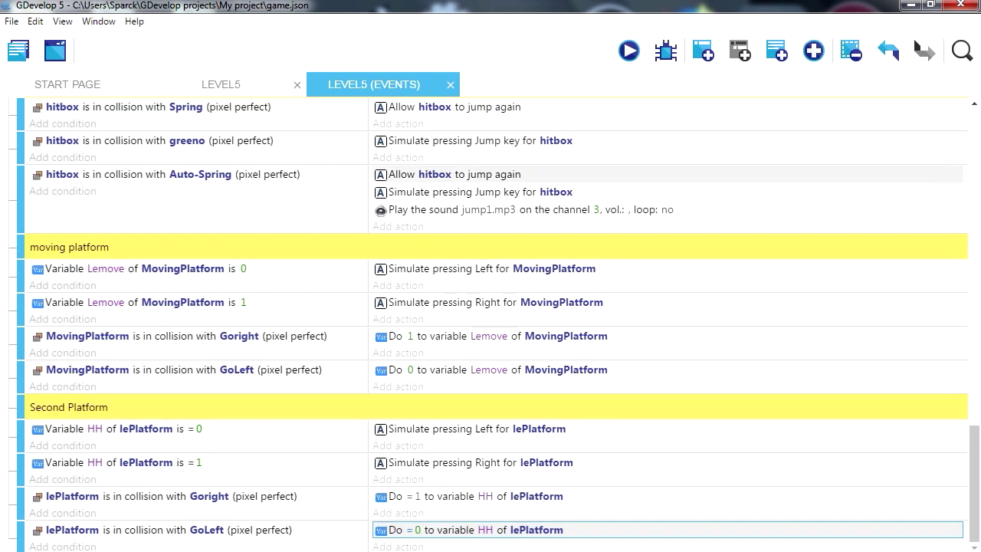
{"action": "left_click", "coordinate": [629, 50]}
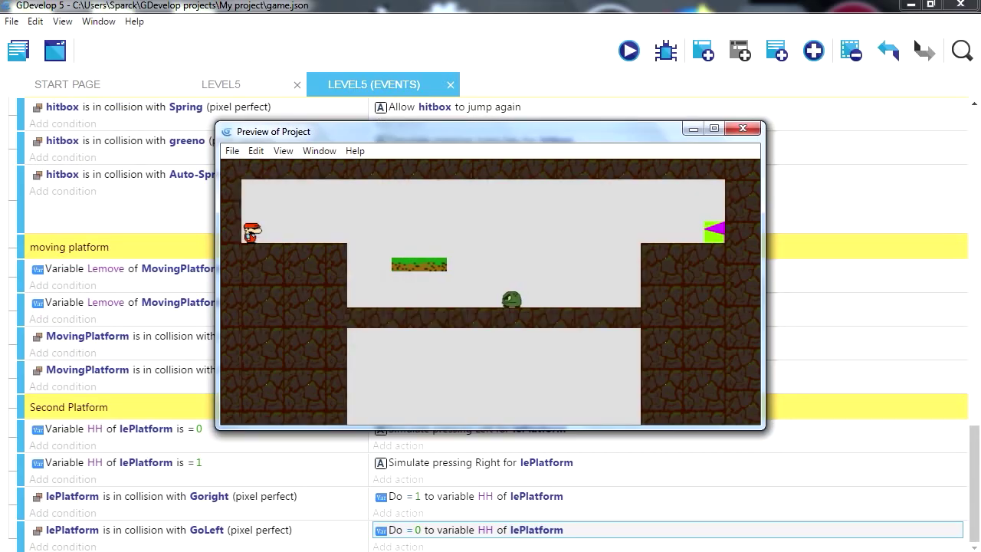
{"action": "key", "text": "super+Up"}
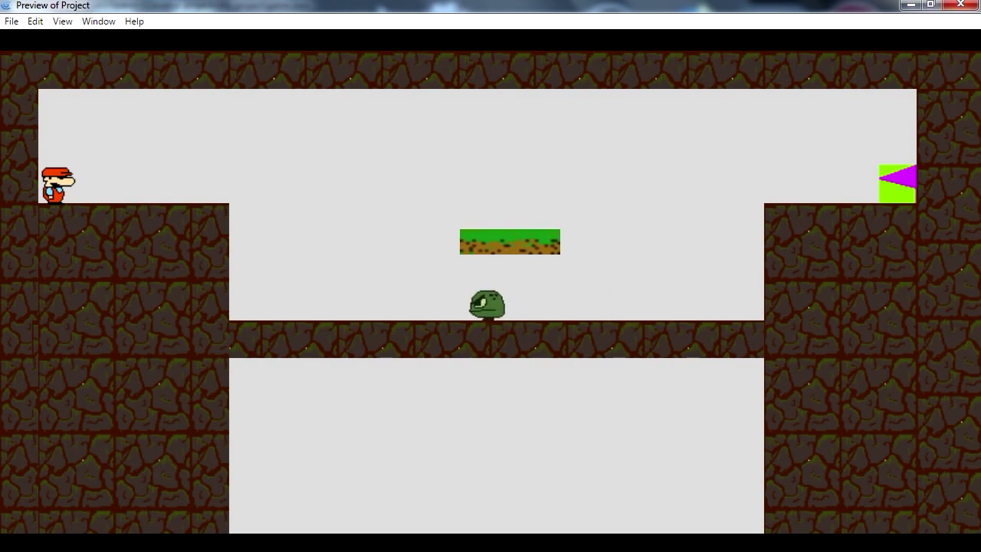
{"action": "key", "text": "Right"}
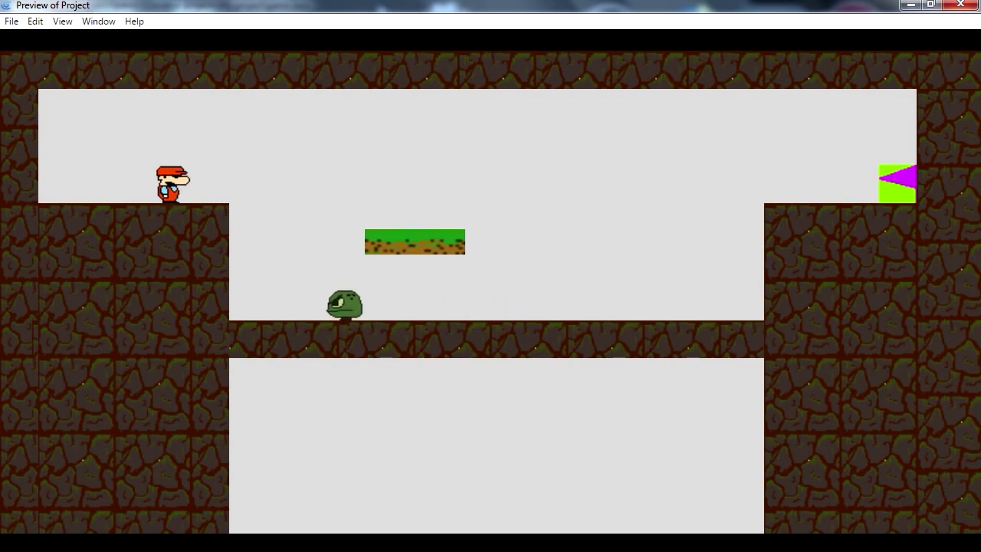
{"action": "key", "text": "Right"}
{"action": "key", "text": "Up"}
{"action": "key", "text": "Left"}
{"action": "key", "text": "Up"}
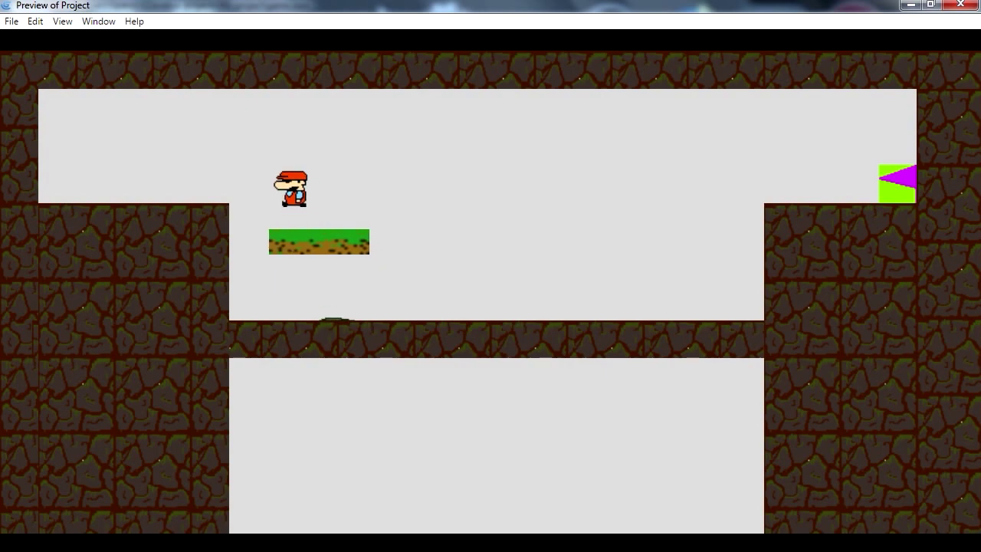
{"action": "key", "text": "Up"}
{"action": "key", "text": "Right"}
{"action": "key", "text": "Up"}
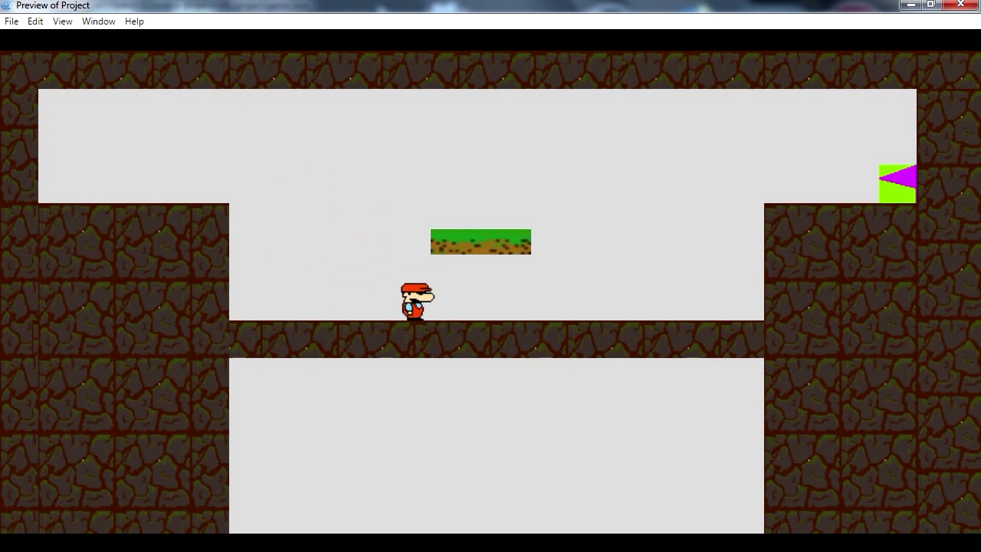
{"action": "key", "text": "alt+F4"}
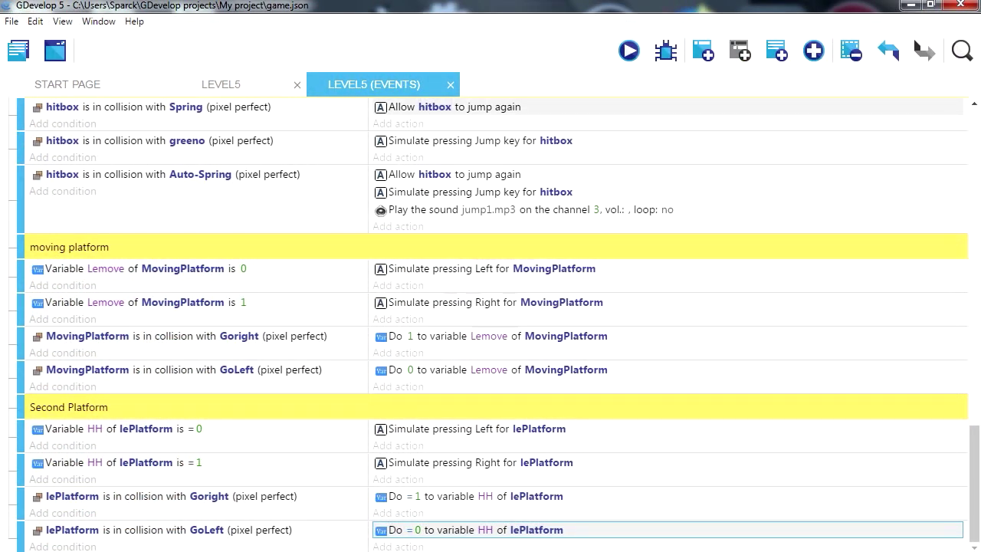
In lePlatform's object editor, add the Platform behavior next to Top-down movement and apply
{"action": "left_click", "coordinate": [220, 84]}
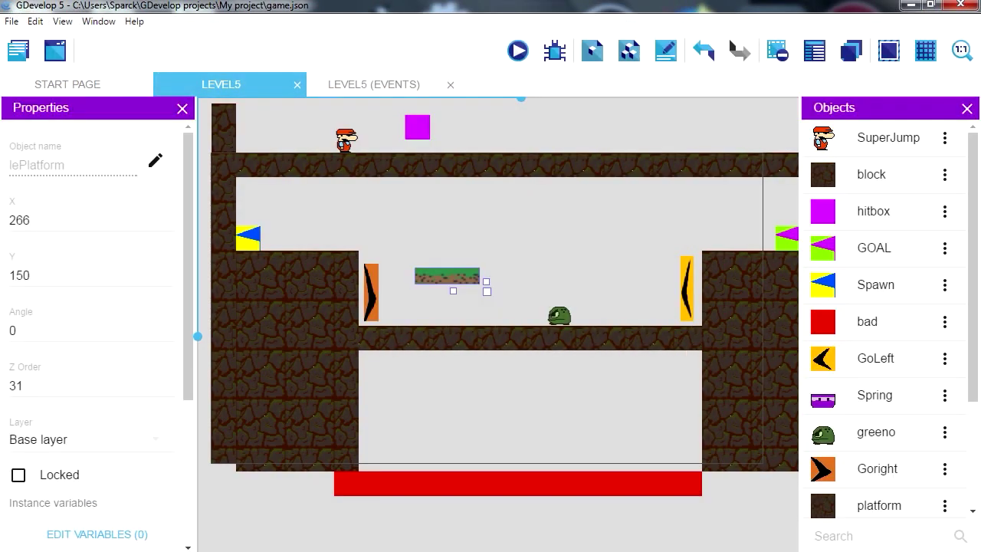
{"action": "scroll", "coordinate": [889, 318], "scroll_direction": "down", "scroll_amount": 1}
{"action": "scroll", "coordinate": [889, 319], "scroll_direction": "down", "scroll_amount": 3}
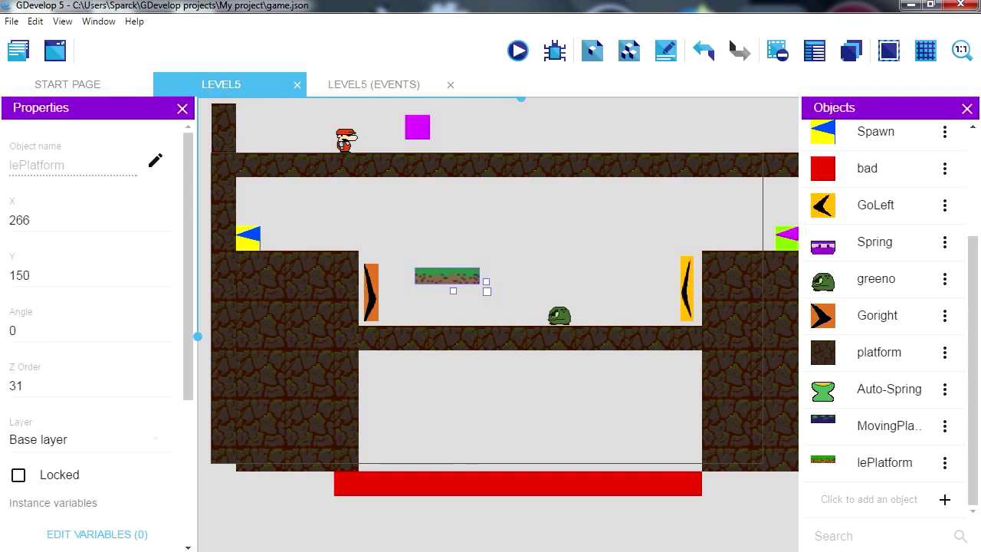
{"action": "left_click", "coordinate": [945, 278]}
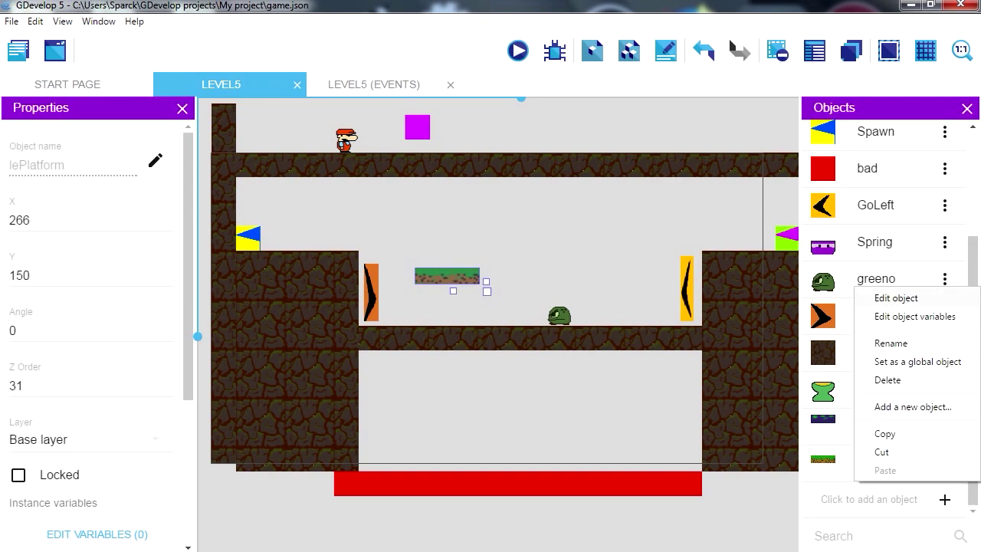
{"action": "left_click", "coordinate": [896, 297]}
{"action": "left_click", "coordinate": [637, 189]}
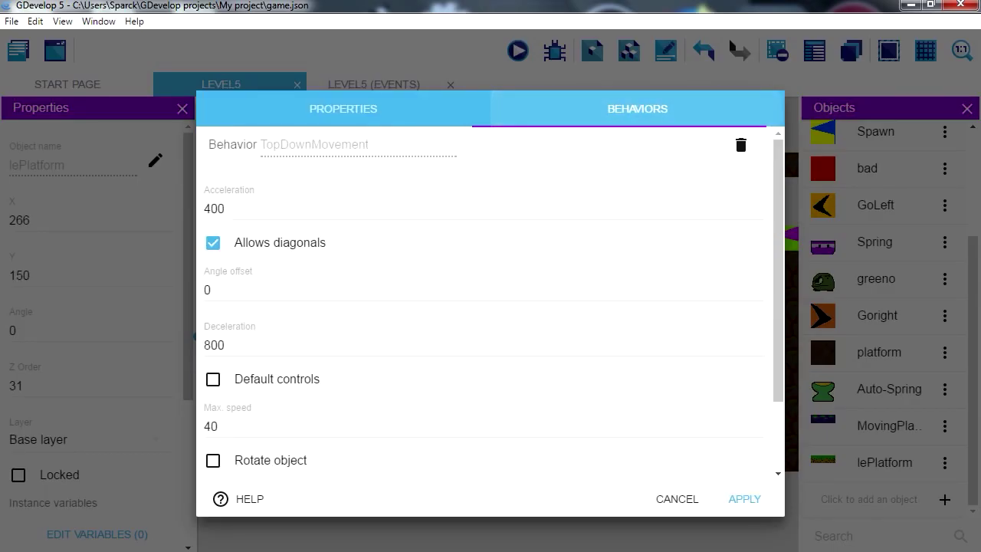
{"action": "scroll", "coordinate": [490, 306], "scroll_direction": "down", "scroll_amount": 2}
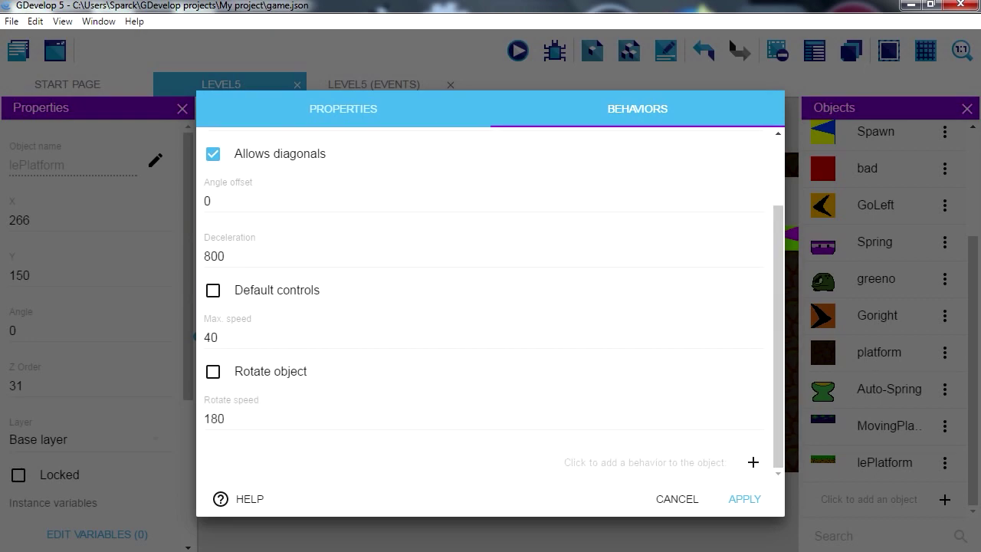
{"action": "left_click", "coordinate": [752, 462]}
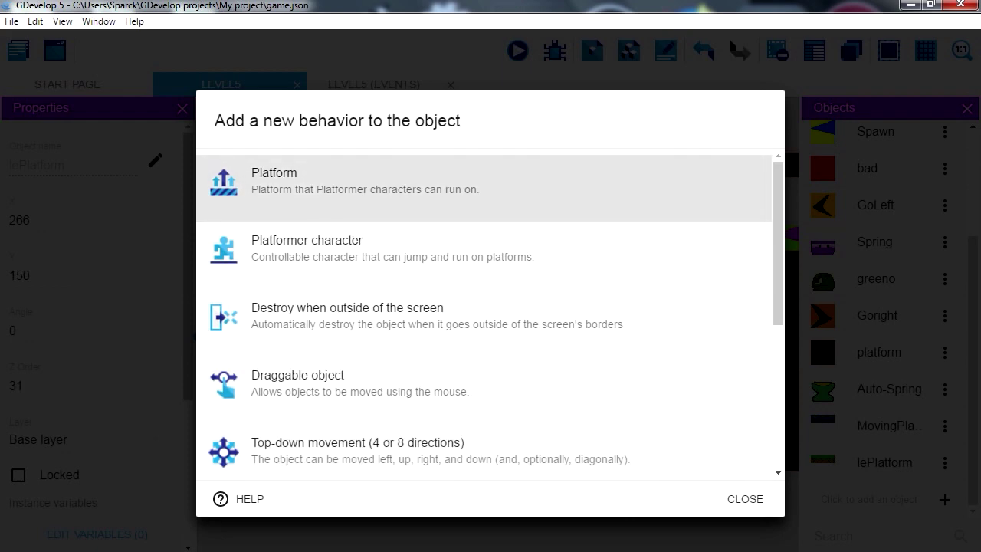
{"action": "left_click", "coordinate": [407, 188]}
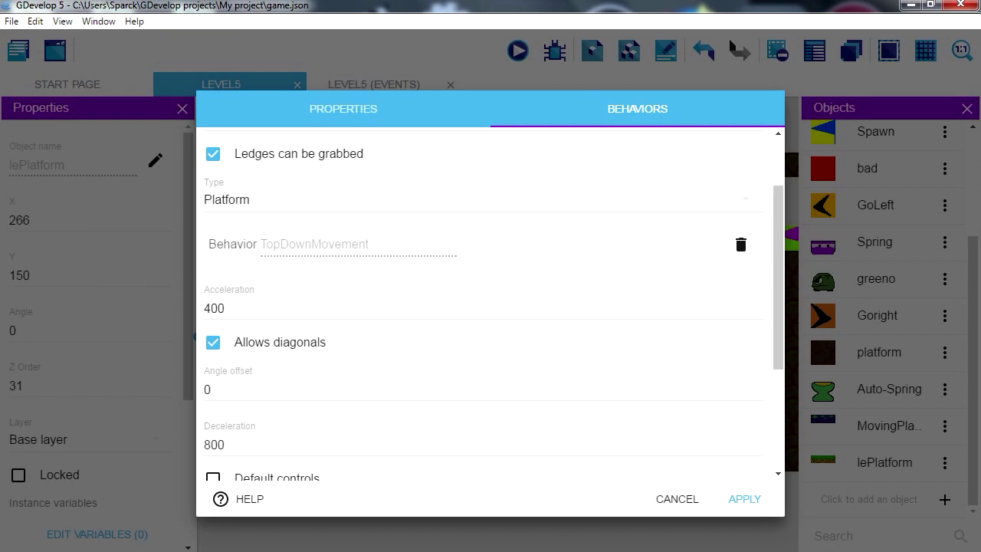
{"action": "scroll", "coordinate": [490, 307], "scroll_direction": "down", "scroll_amount": 3}
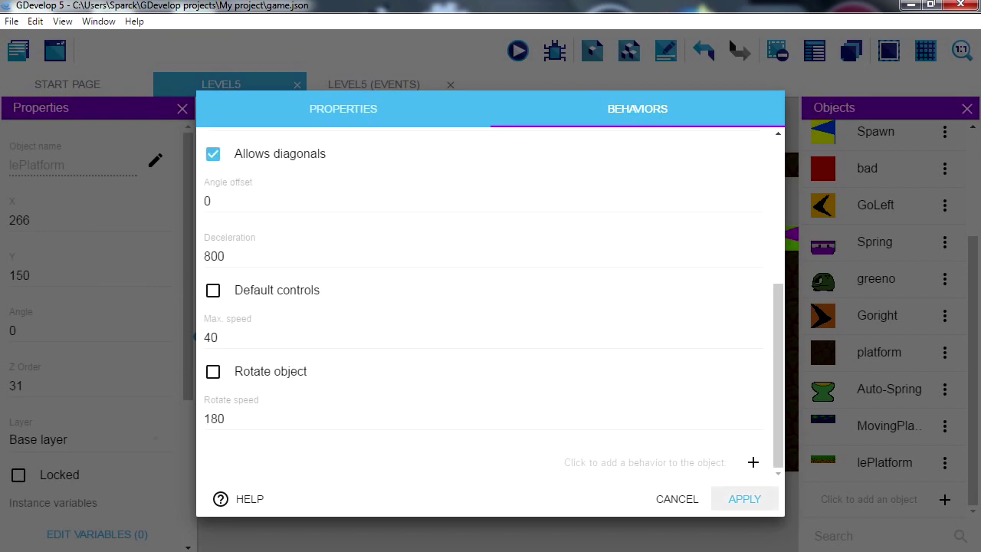
{"action": "left_click", "coordinate": [744, 499]}
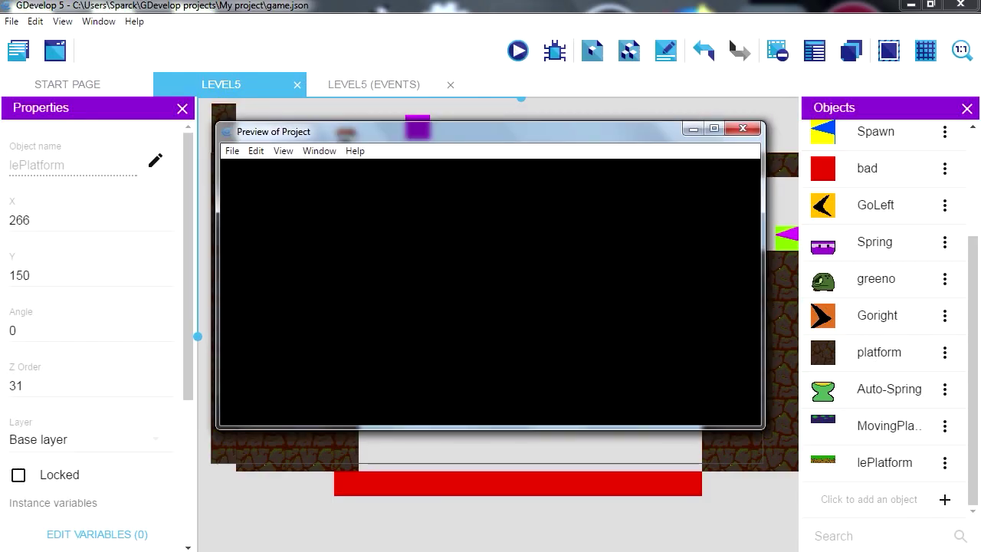
In the Level5 preview, walk Mario right and jump onto the moving grass platform
{"action": "key", "text": "Right"}
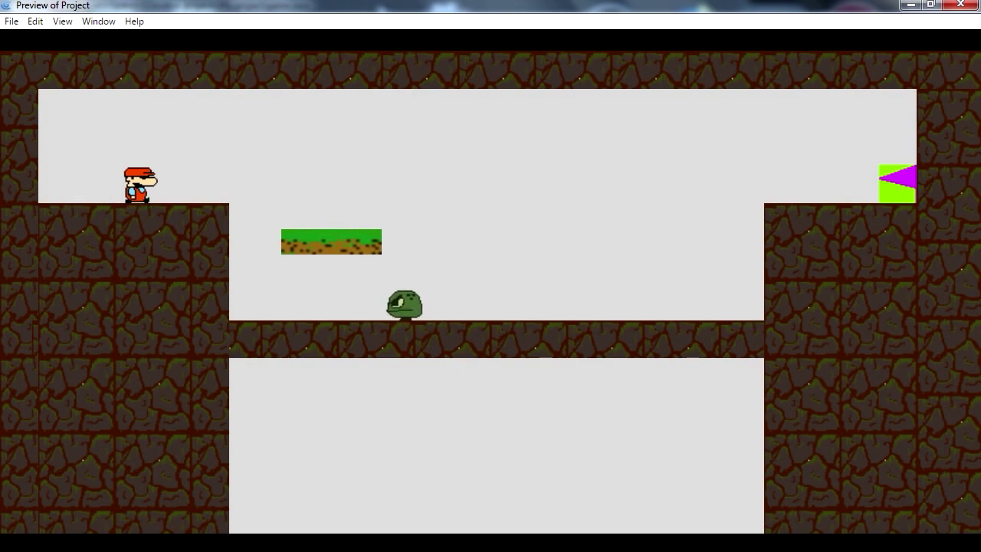
{"action": "key", "text": "space"}
{"action": "key", "text": "Left"}
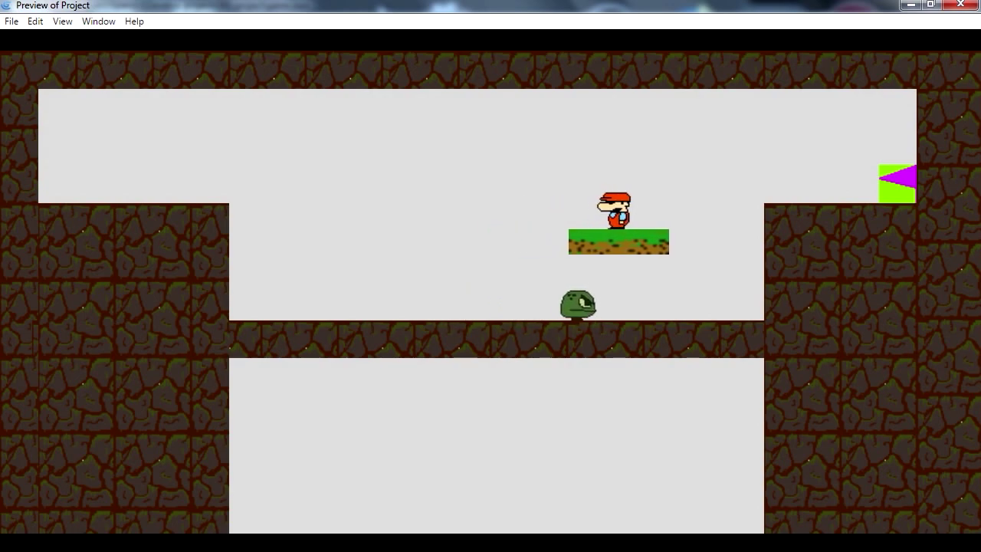
{"action": "key", "text": "space"}
{"action": "key", "text": "Left"}
{"action": "key", "text": "Right"}
{"action": "key", "text": "Left"}
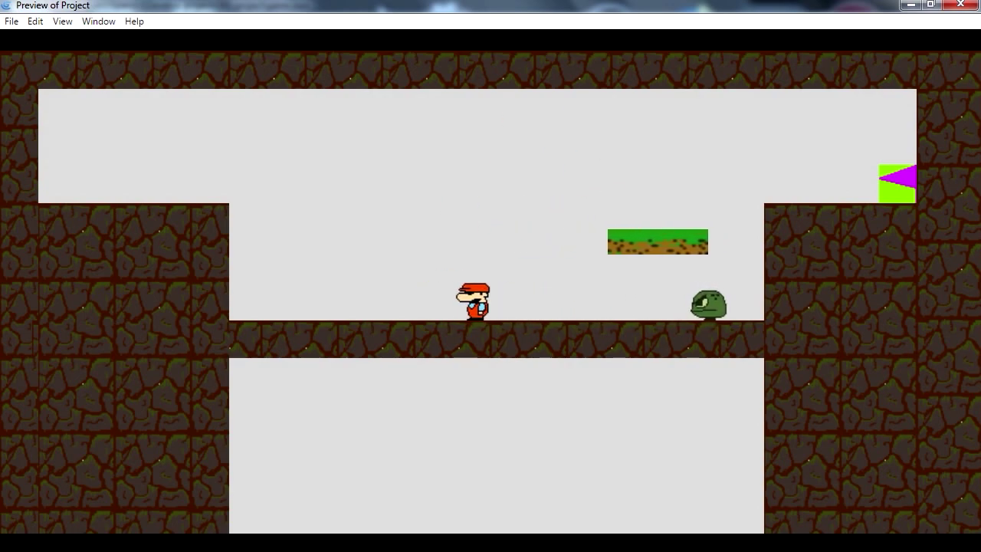
{"action": "key", "text": "Right"}
{"action": "key", "text": "Left"}
{"action": "key", "text": "space"}
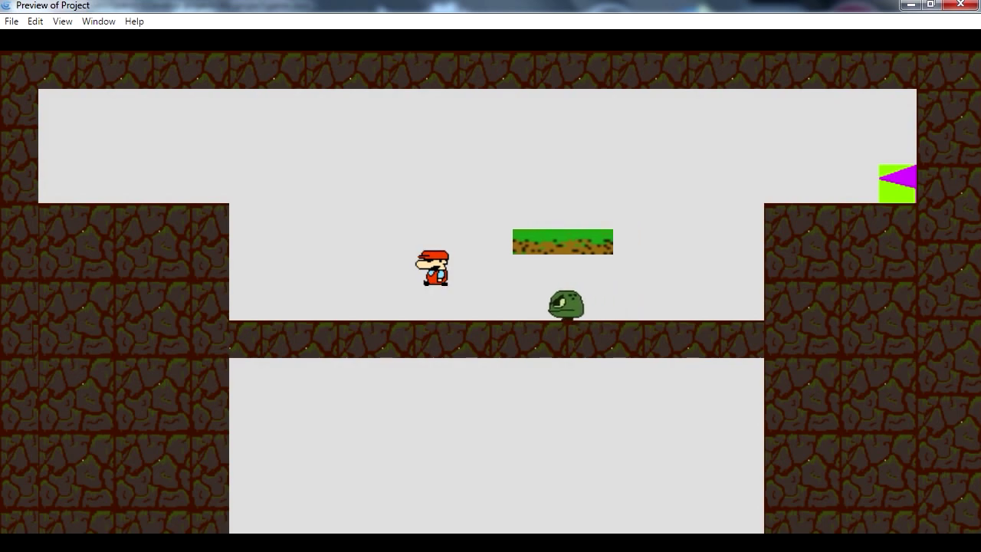
{"action": "key", "text": "Right"}
Stomp the enemy, then ride the grass platform back and forth
{"action": "key", "text": "Left"}
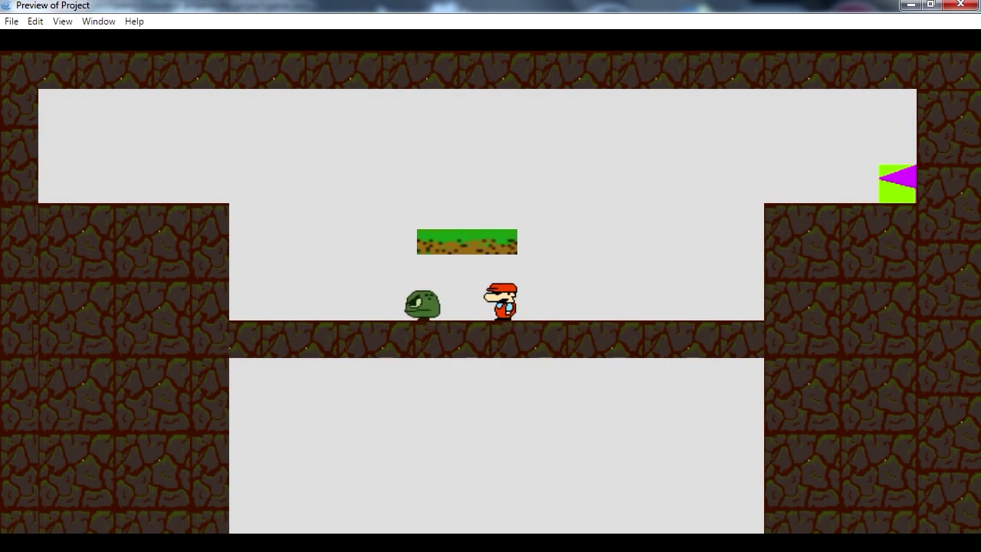
{"action": "key", "text": "Right"}
{"action": "key", "text": "Left"}
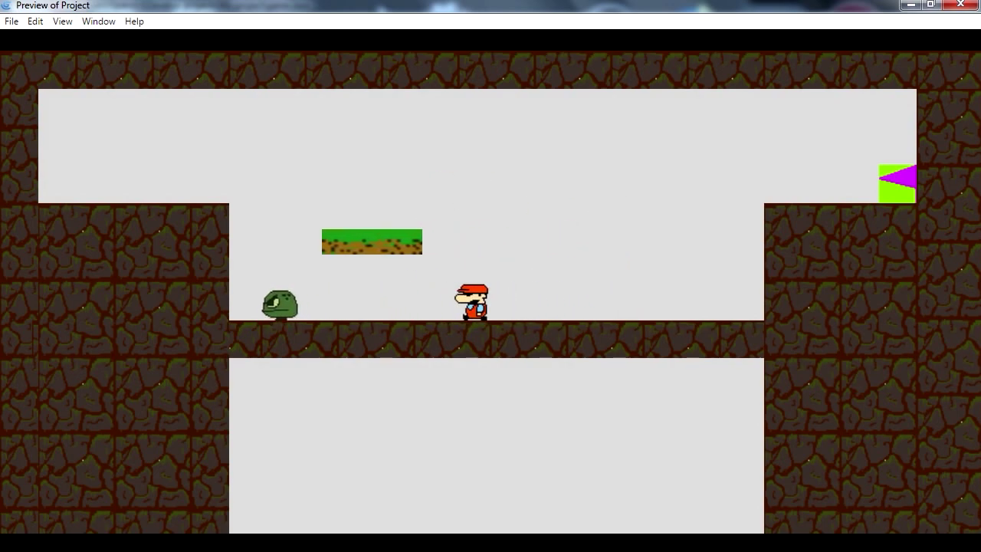
{"action": "key", "text": "space"}
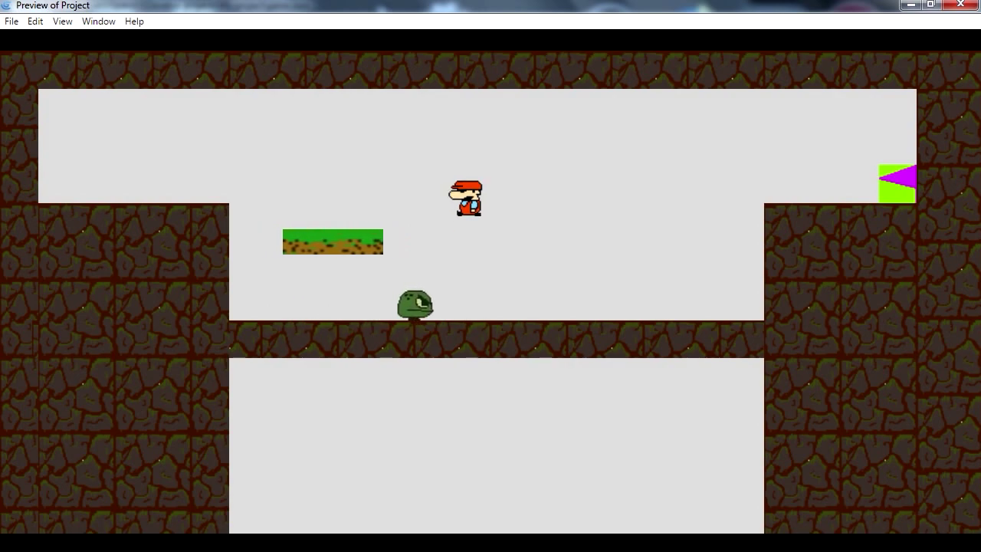
{"action": "key", "text": "Left"}
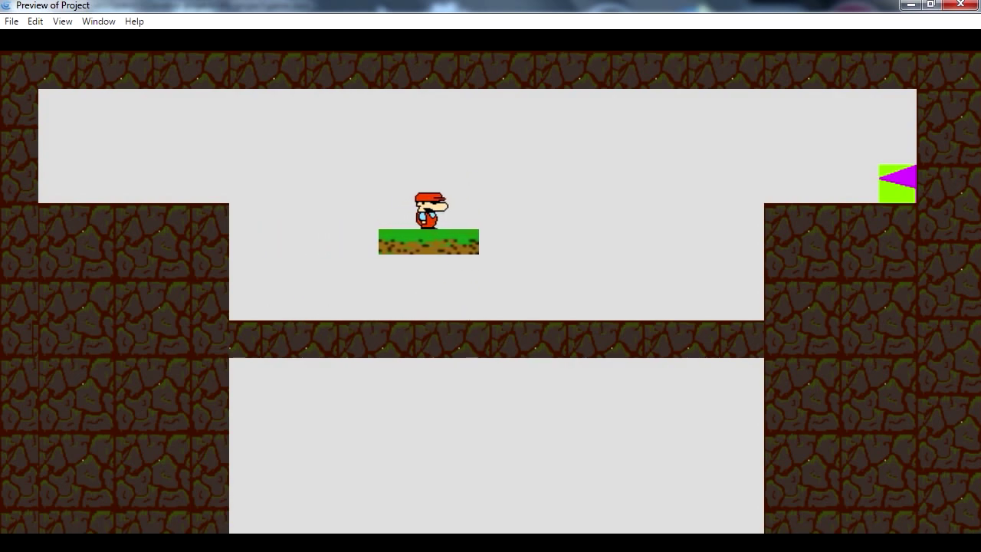
{"action": "key", "text": "Right"}
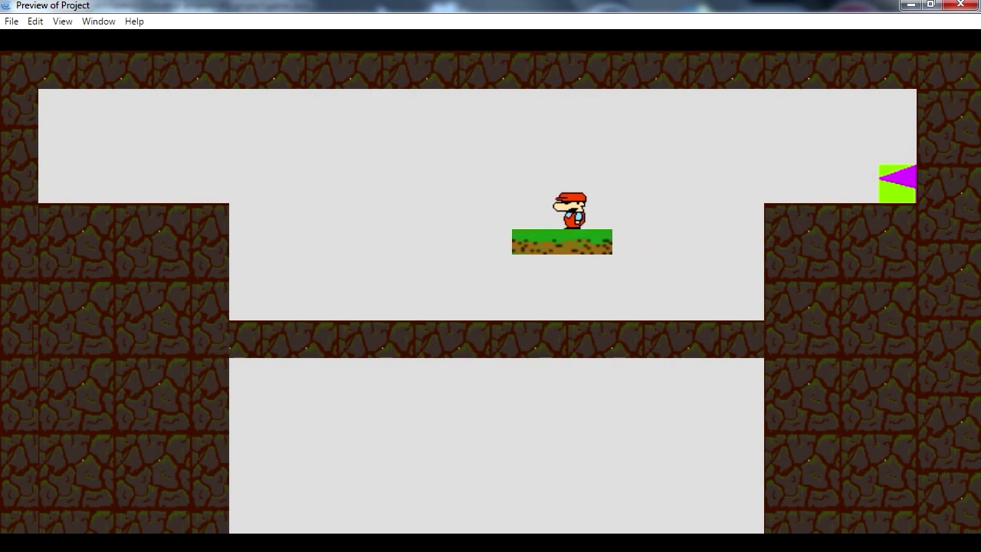
{"action": "key", "text": "Left"}
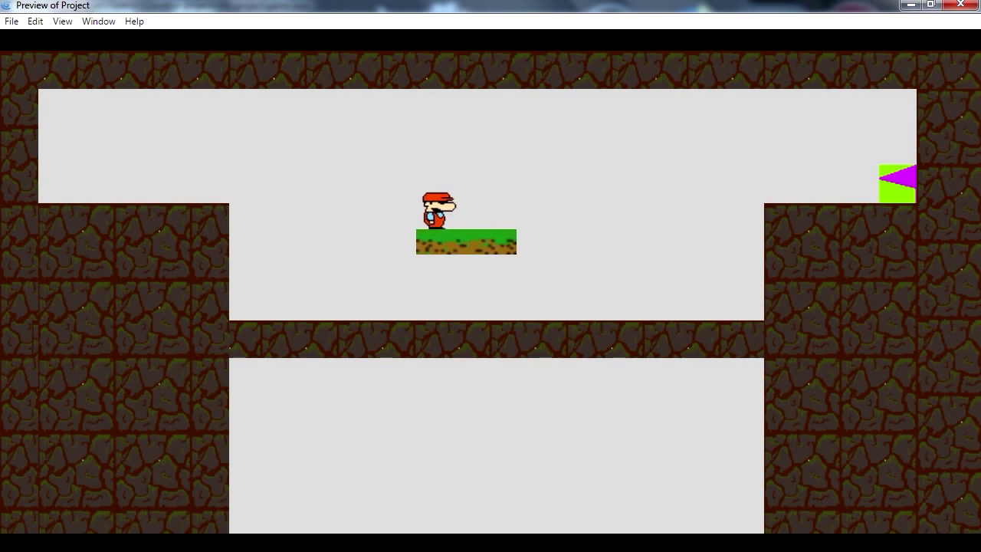
{"action": "key", "text": "Right"}
{"action": "key", "text": "Up"}
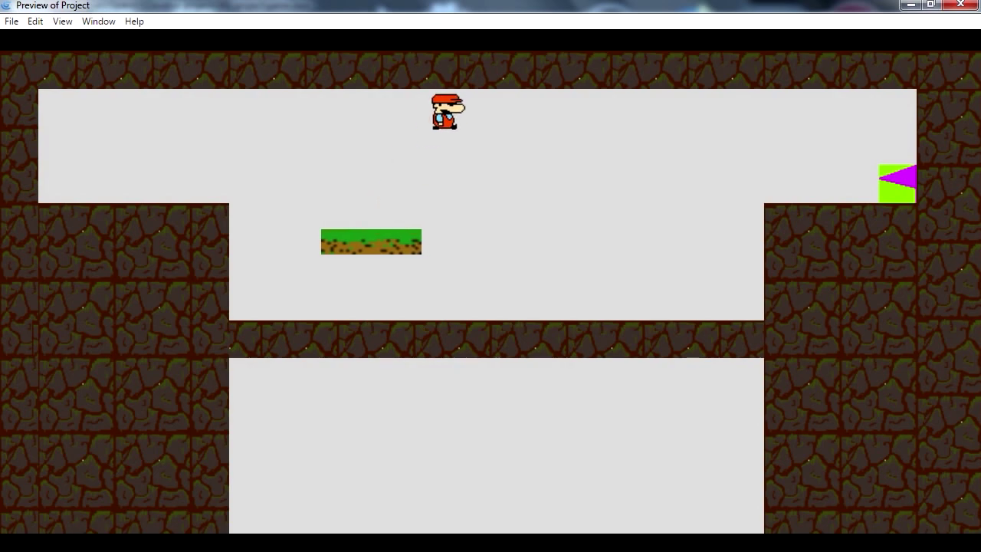
{"action": "key", "text": "Up"}
{"action": "key", "text": "Left"}
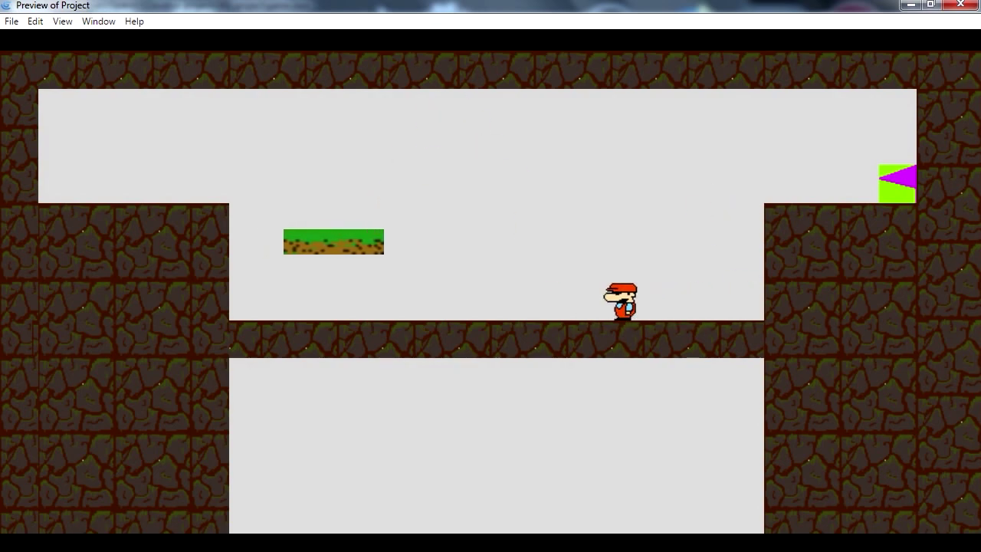
{"action": "key", "text": "Up"}
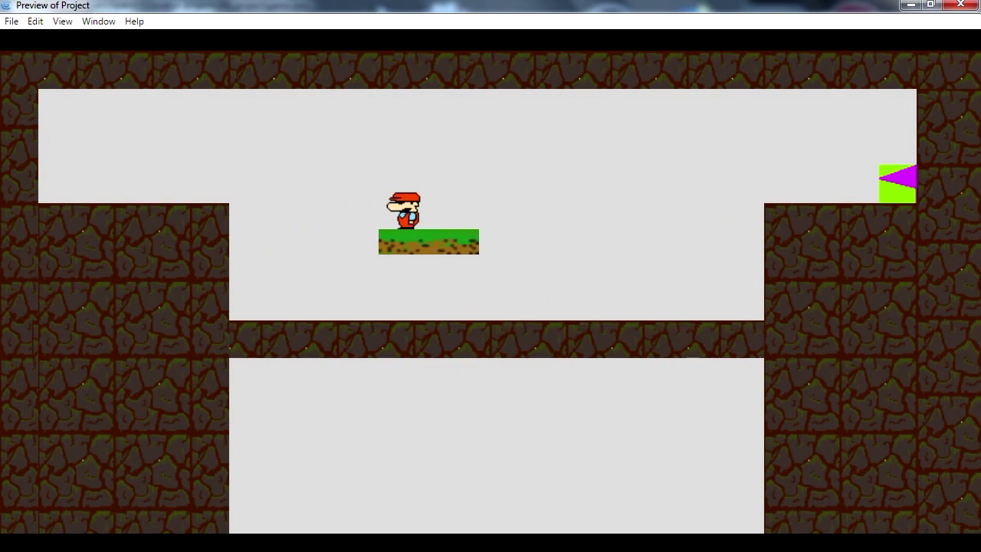
Ride the platform right and jump Mario onto the goal ledge beside the flag
{"action": "key", "text": "Right"}
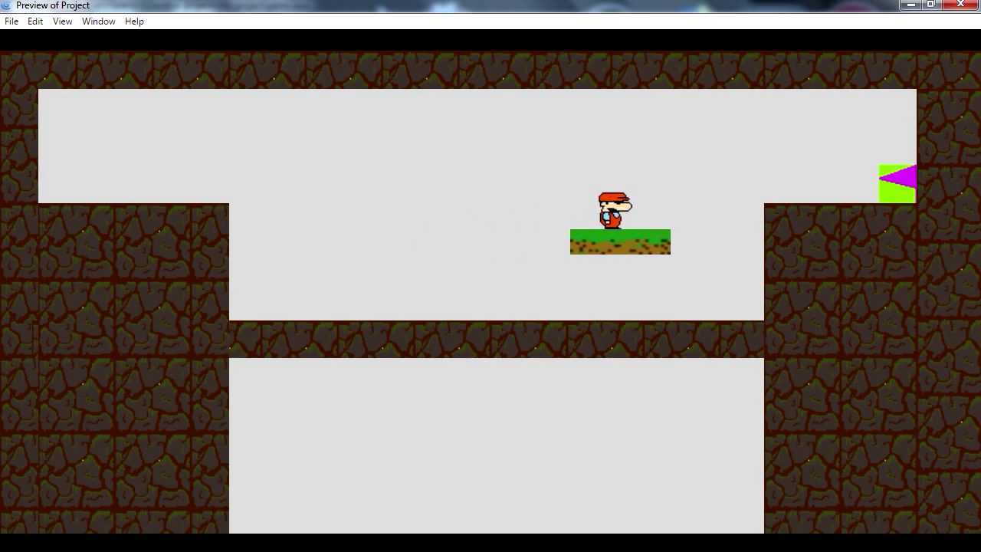
{"action": "key", "text": "Up"}
{"action": "key", "text": "Left"}
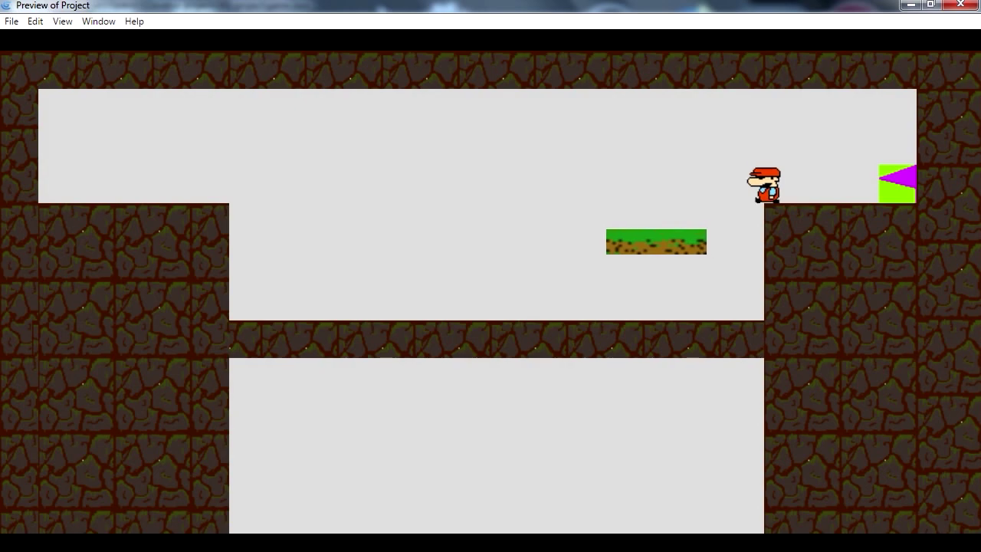
{"action": "key", "text": "Right"}
{"action": "key", "text": "Up"}
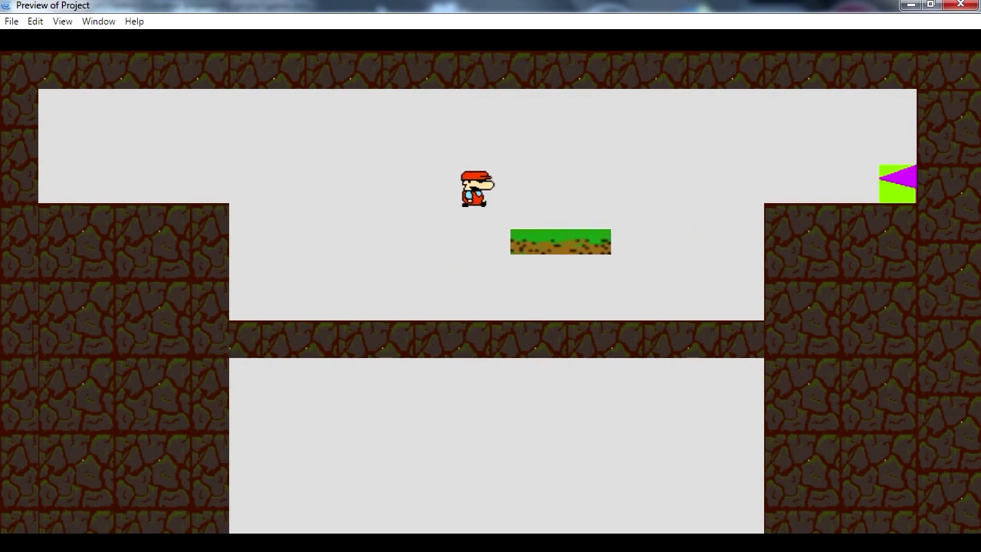
{"action": "key", "text": "Right"}
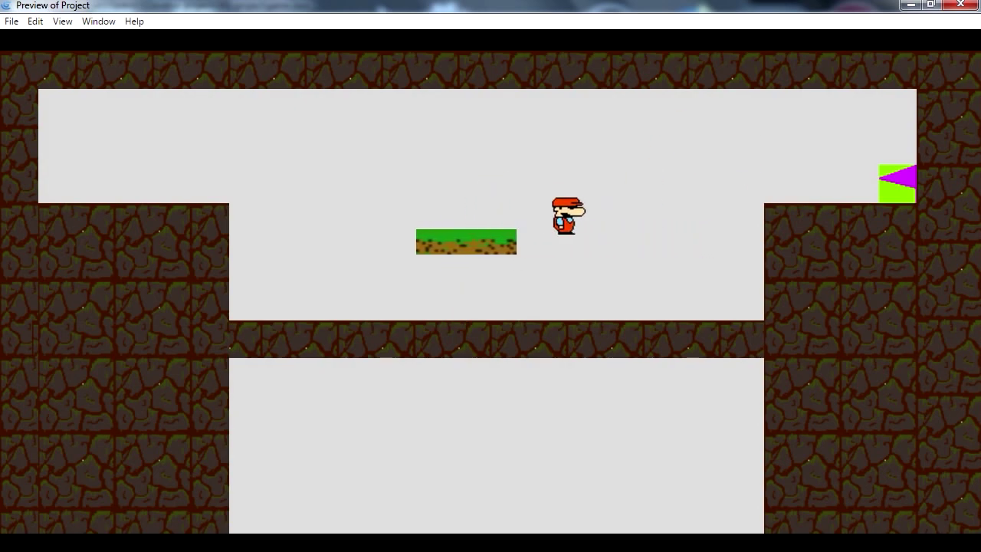
{"action": "key", "text": "Up"}
{"action": "key", "text": "Left"}
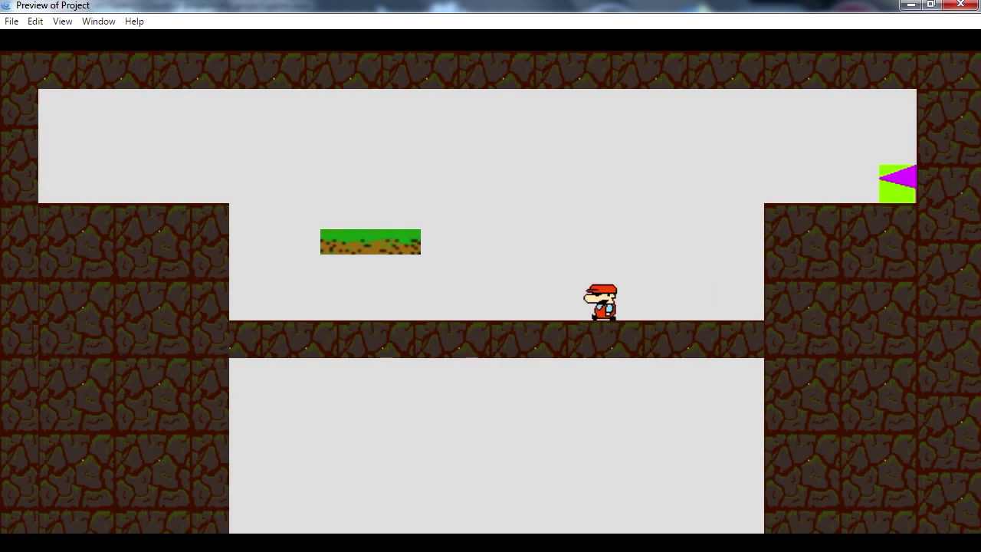
{"action": "key", "text": "Up"}
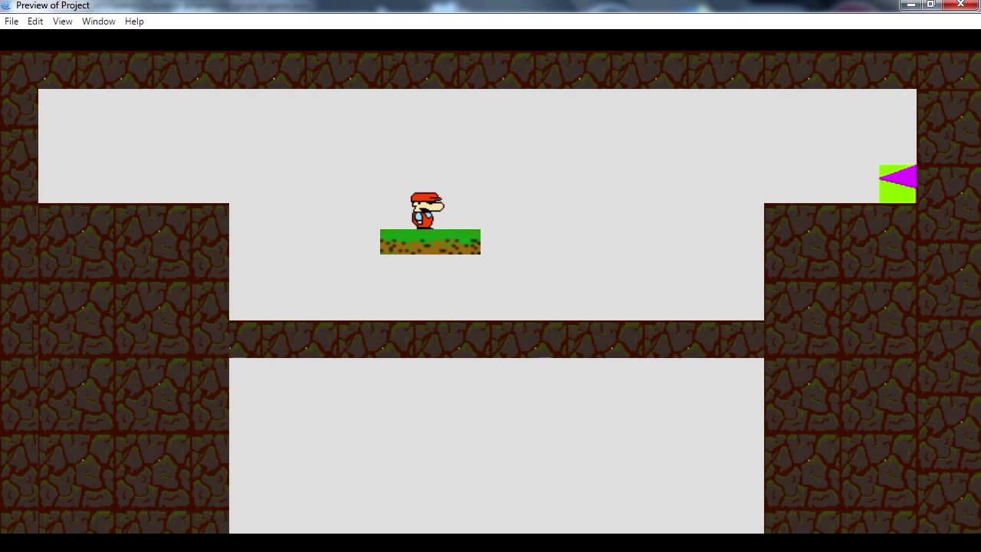
{"action": "key", "text": "Right"}
{"action": "key", "text": "Up"}
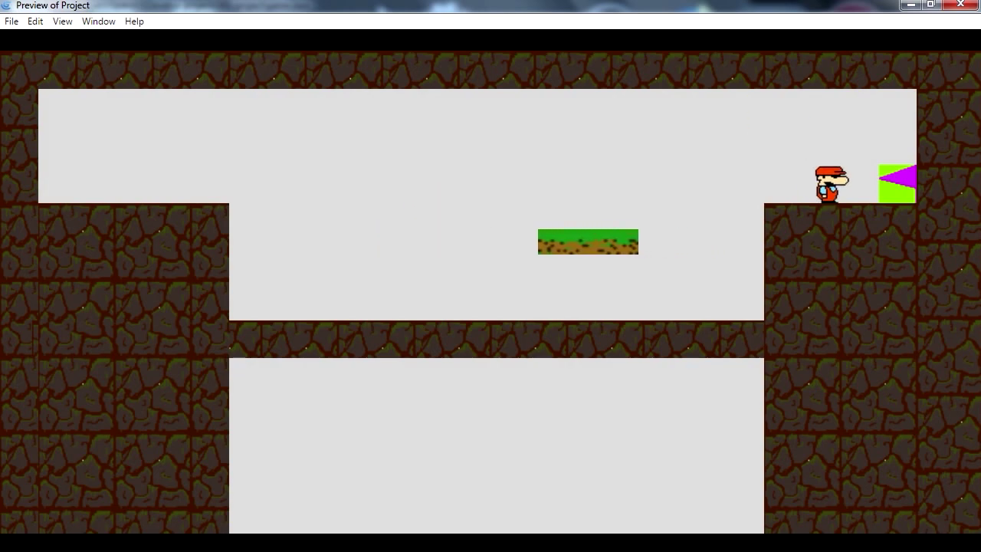